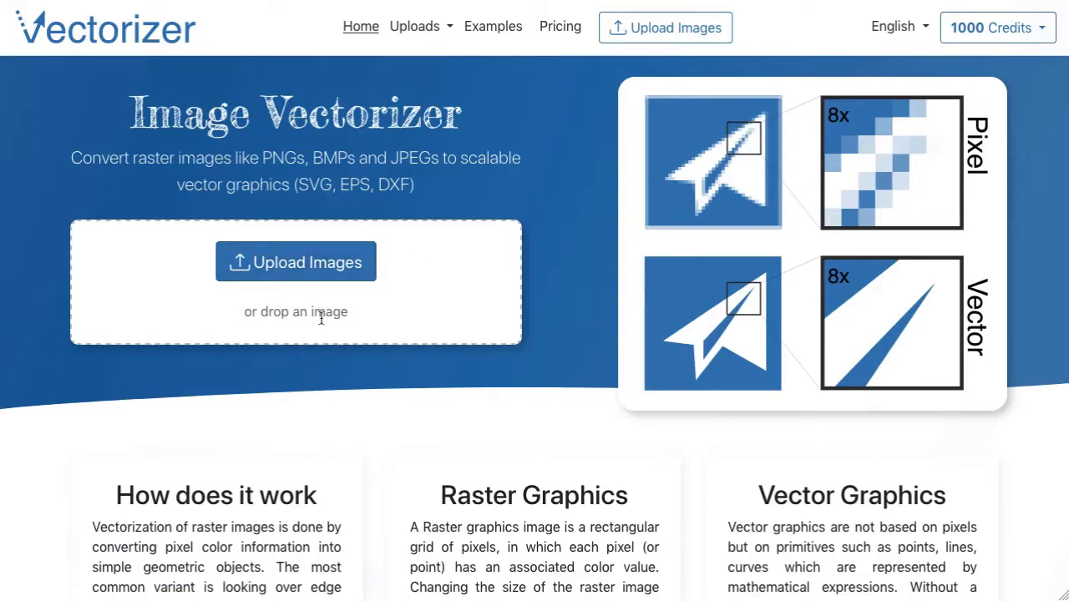
# Upload the wildcat logo image to get a 3-colour, 14 KB vector beside the original
pyautogui.moveTo(1068, 158); pyautogui.dragTo(523, 178)
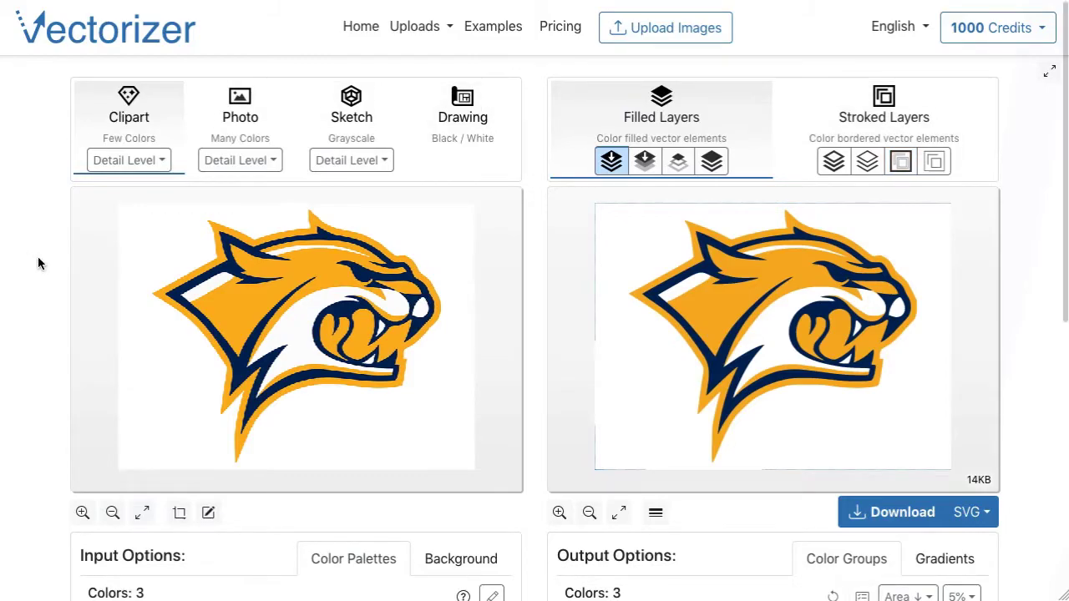
pyautogui.scroll(-3, 37, 263)
pyautogui.scroll(3, 38, 264)
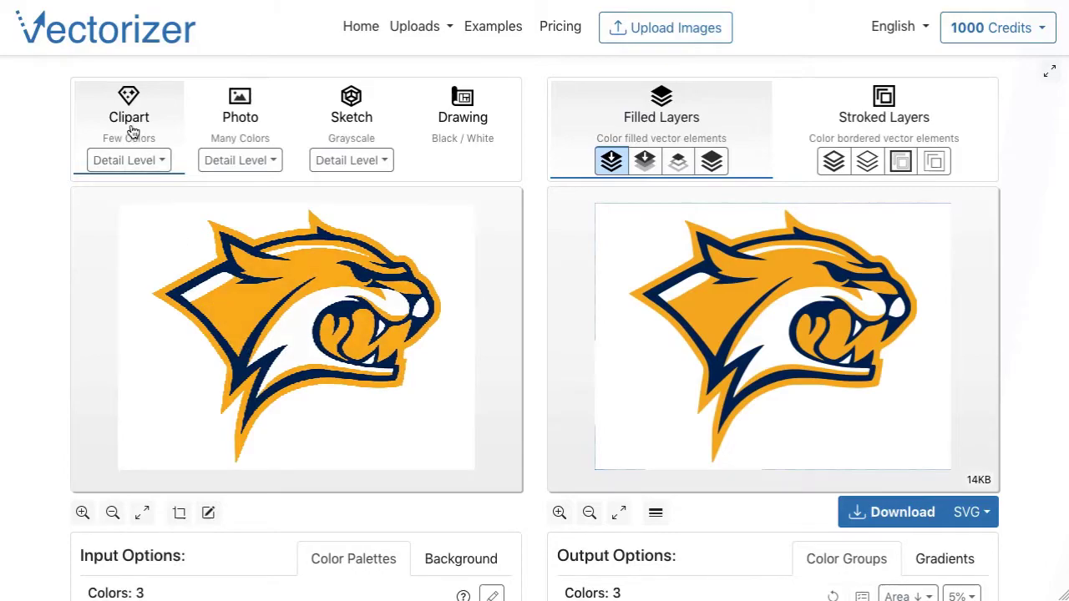
pyautogui.scroll(-3, 42, 301)
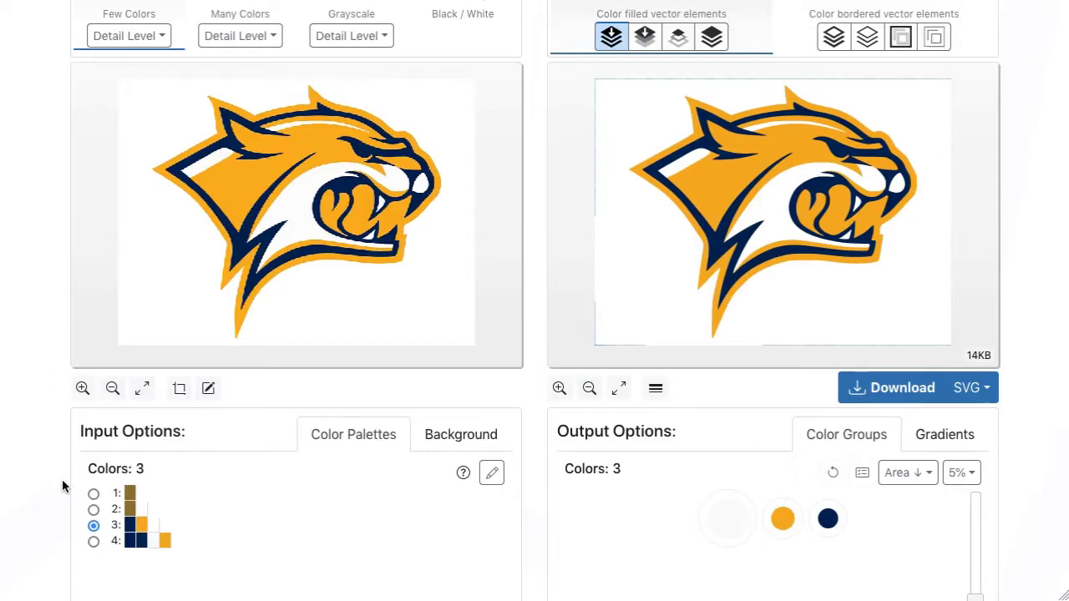
pyautogui.click(93, 509)
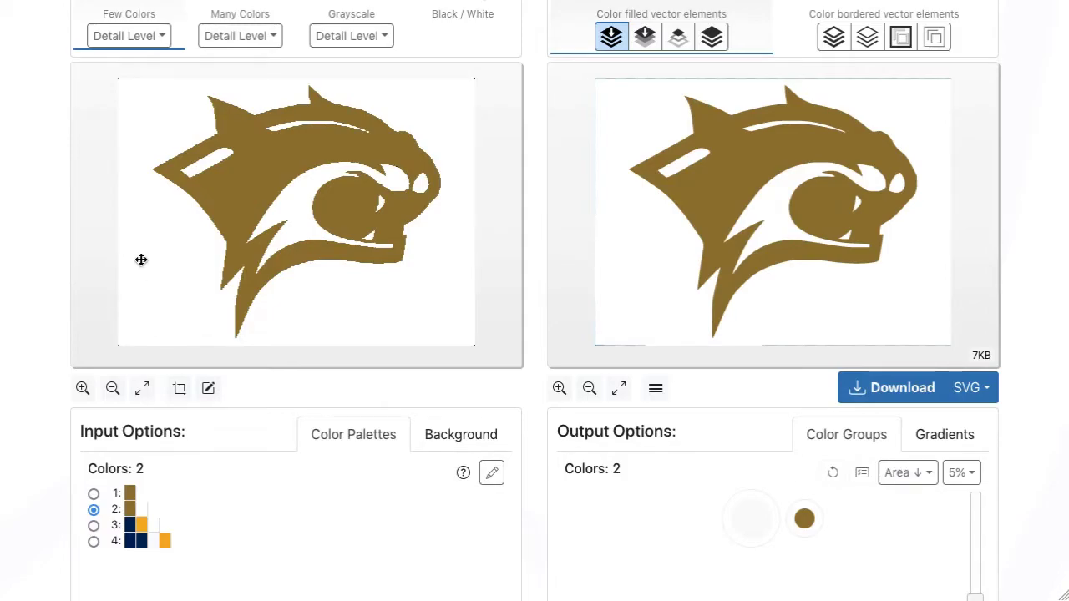
pyautogui.click(95, 525)
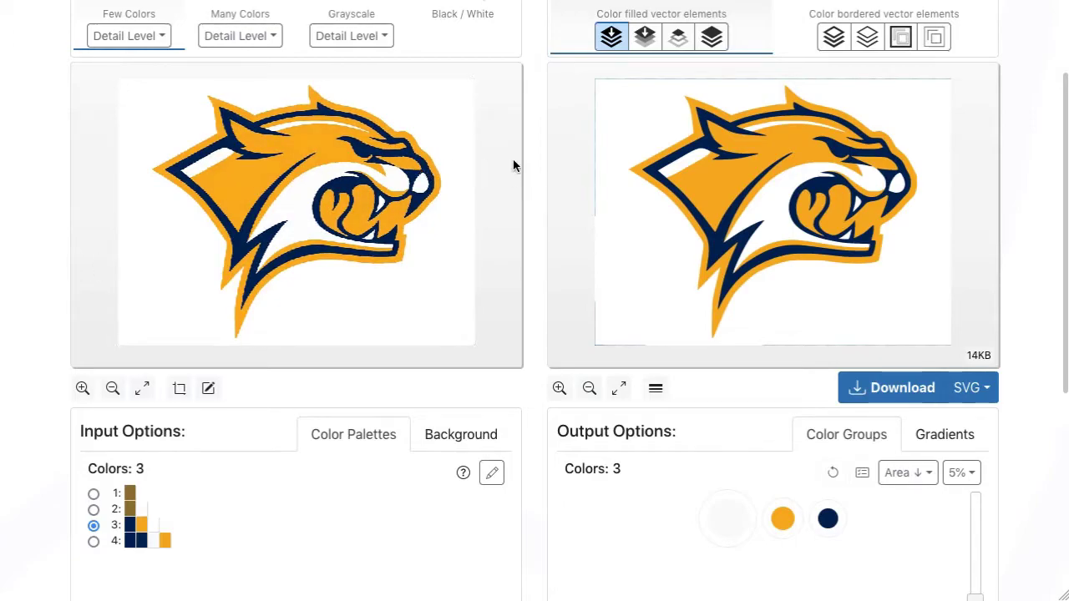
pyautogui.scroll(2, 532, 165)
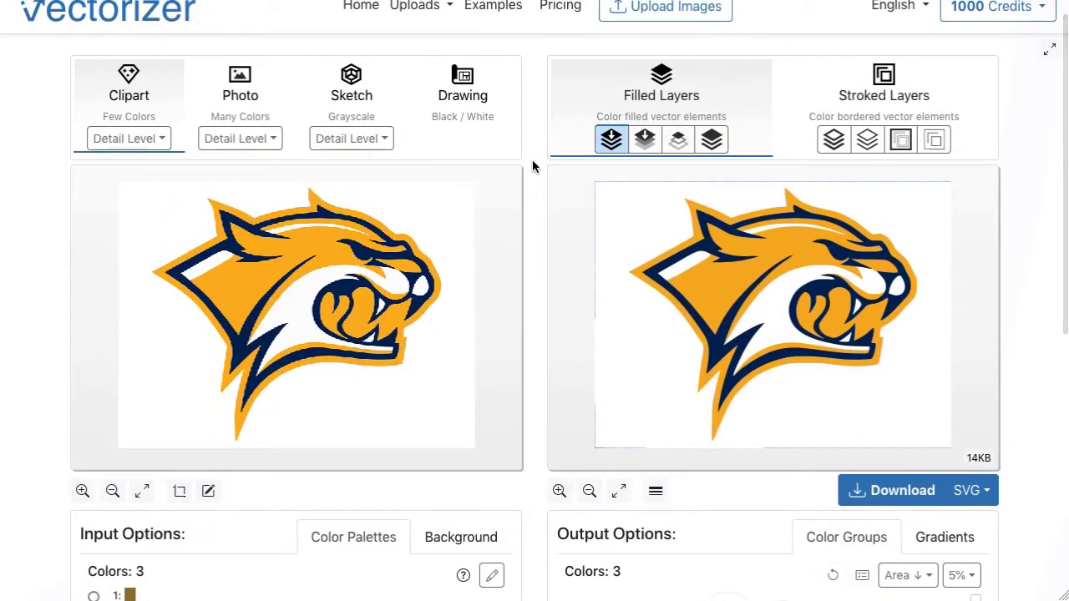
pyautogui.scroll(-1, 532, 166)
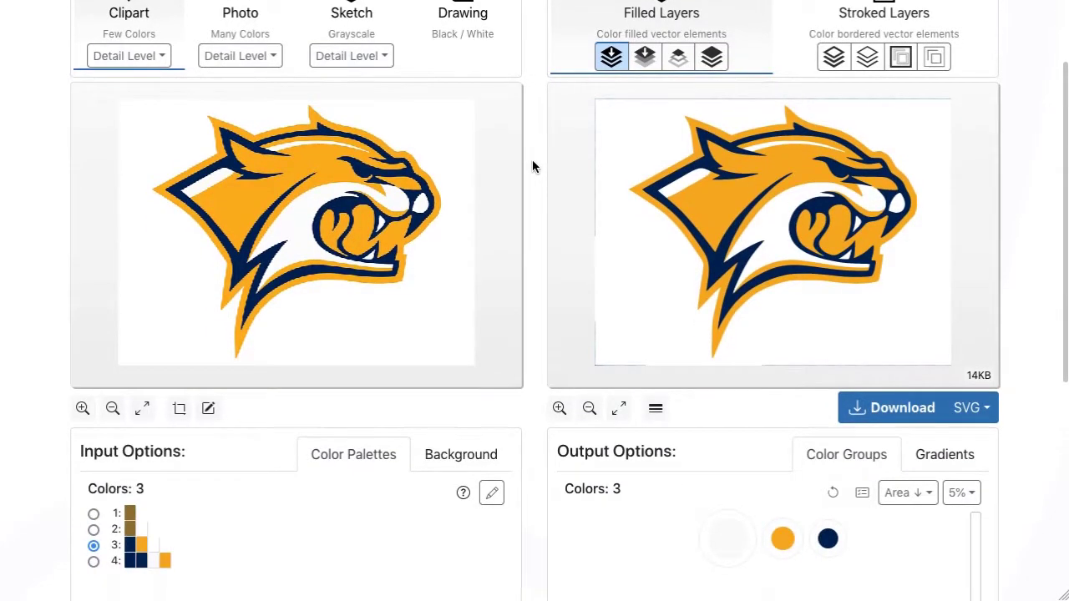
pyautogui.scroll(-1, 532, 160)
pyautogui.moveTo(738, 481)
pyautogui.moveTo(830, 483)
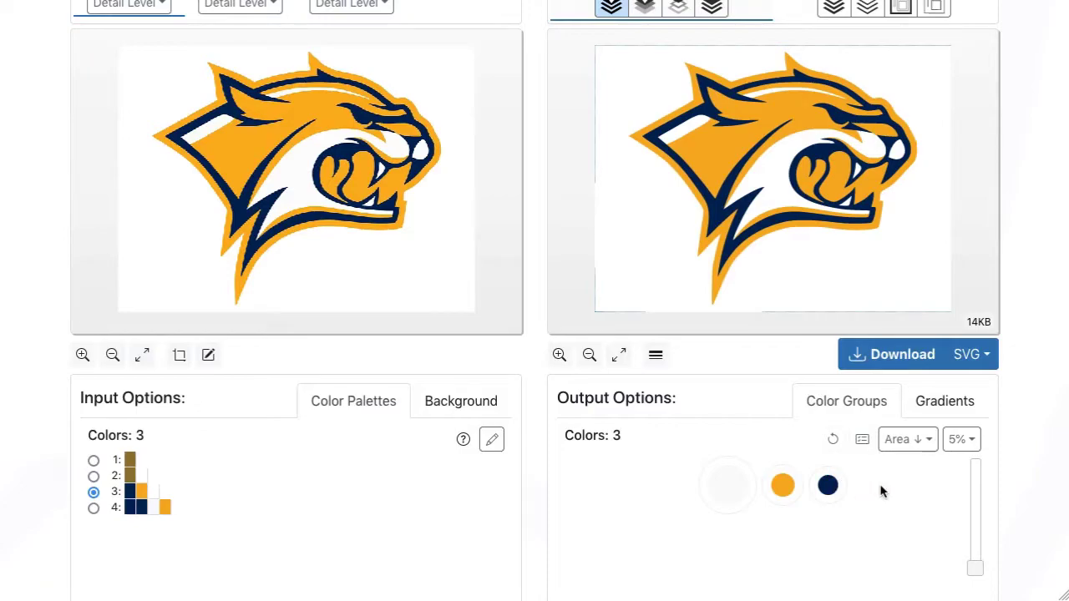
pyautogui.scroll(-1, 881, 492)
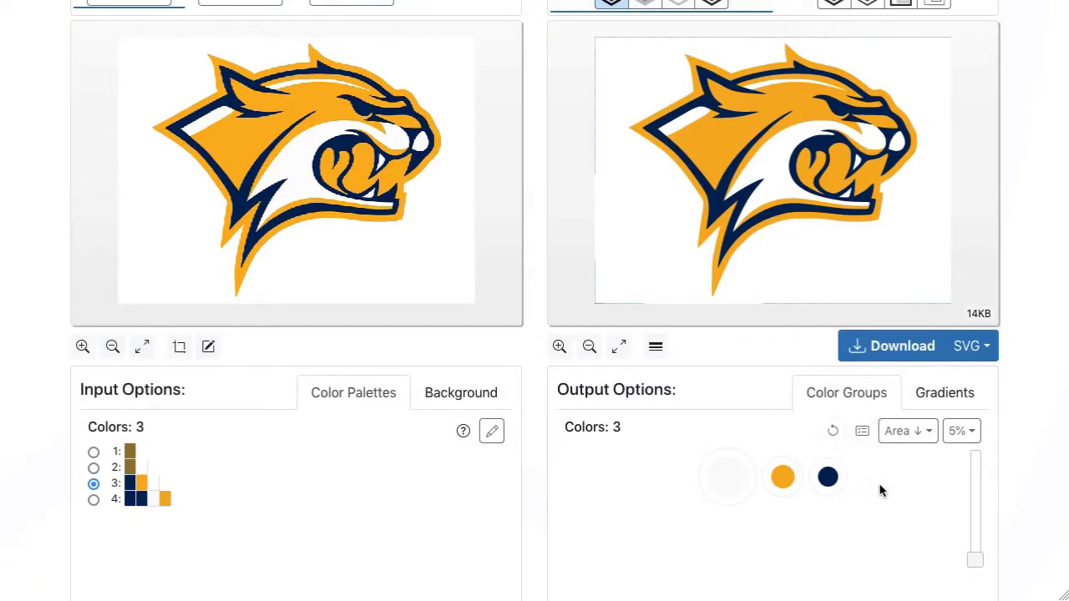
# Leave white out of the output colour groups, toggling orange off and back on
pyautogui.click(730, 460)
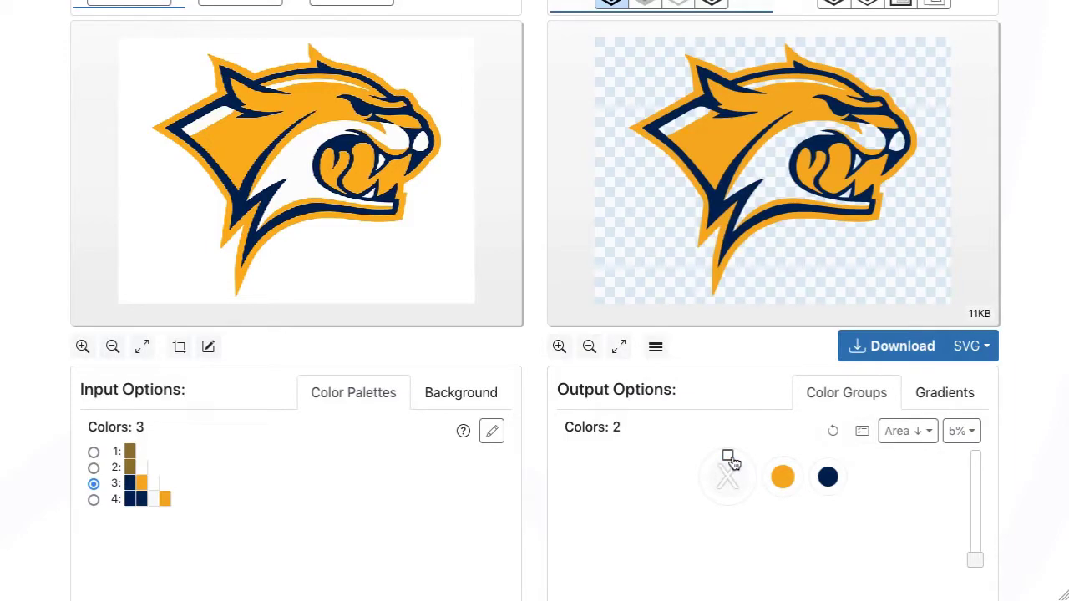
pyautogui.click(783, 463)
pyautogui.click(728, 458)
pyautogui.click(783, 464)
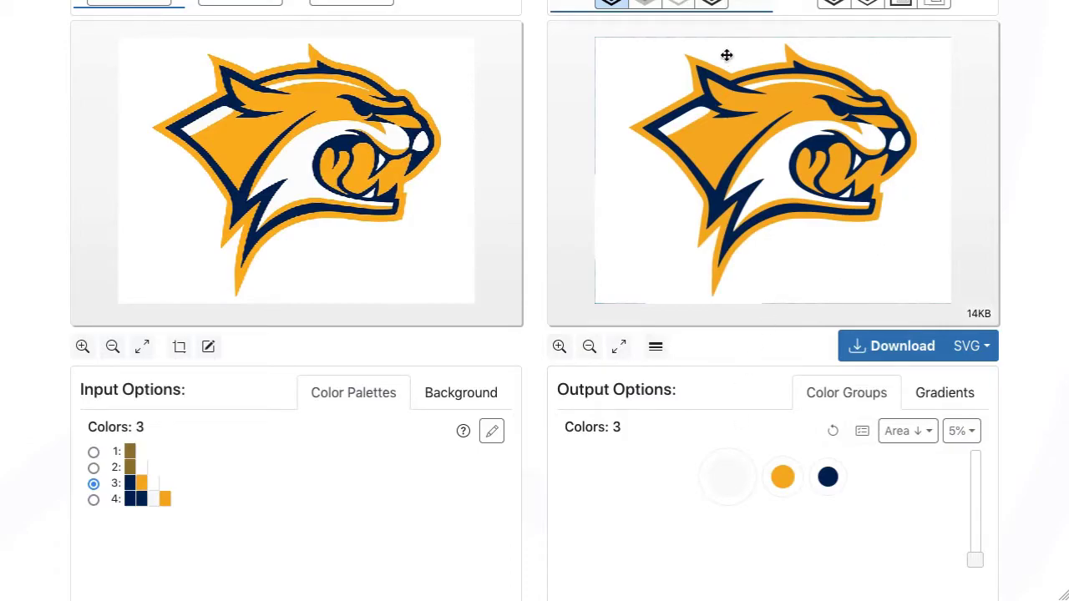
pyautogui.click(728, 459)
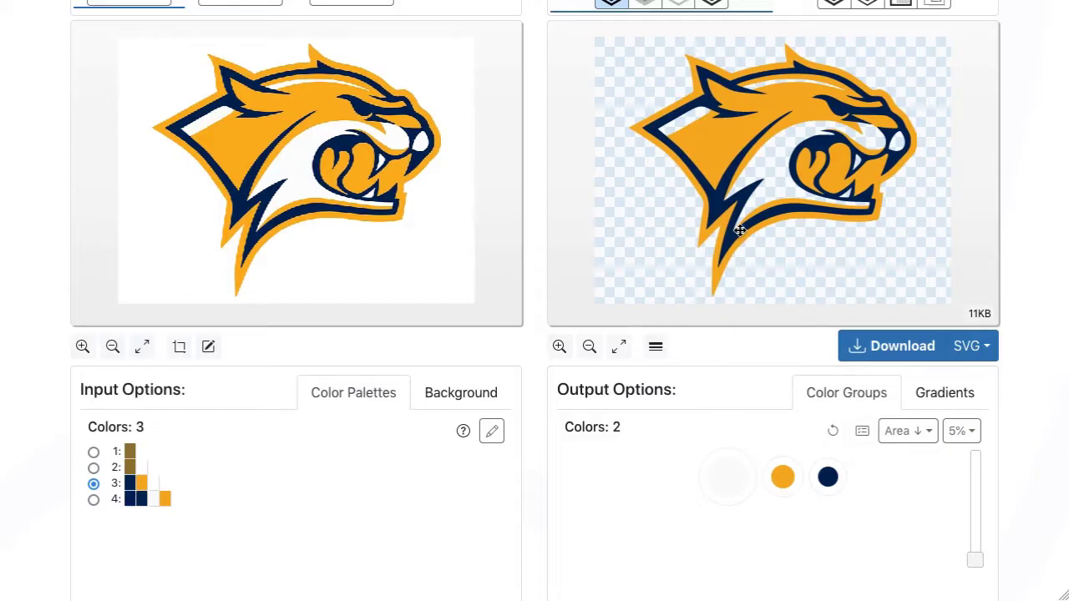
pyautogui.click(437, 394)
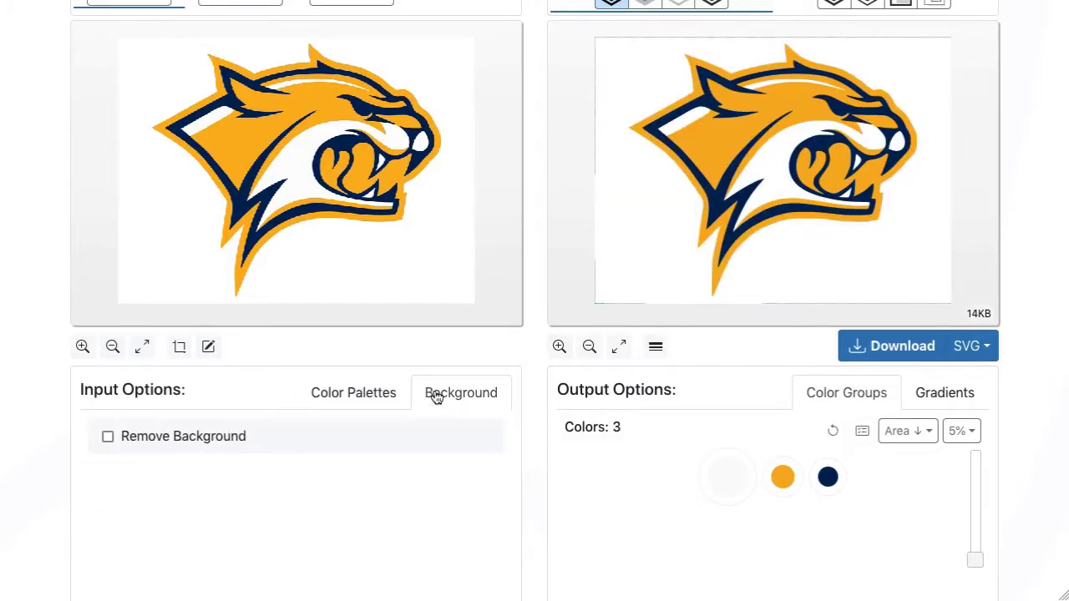
# Remove the input's white background at a 25.8% threshold and save it
pyautogui.click(216, 439)
pyautogui.moveTo(177, 515); pyautogui.dragTo(202, 517)
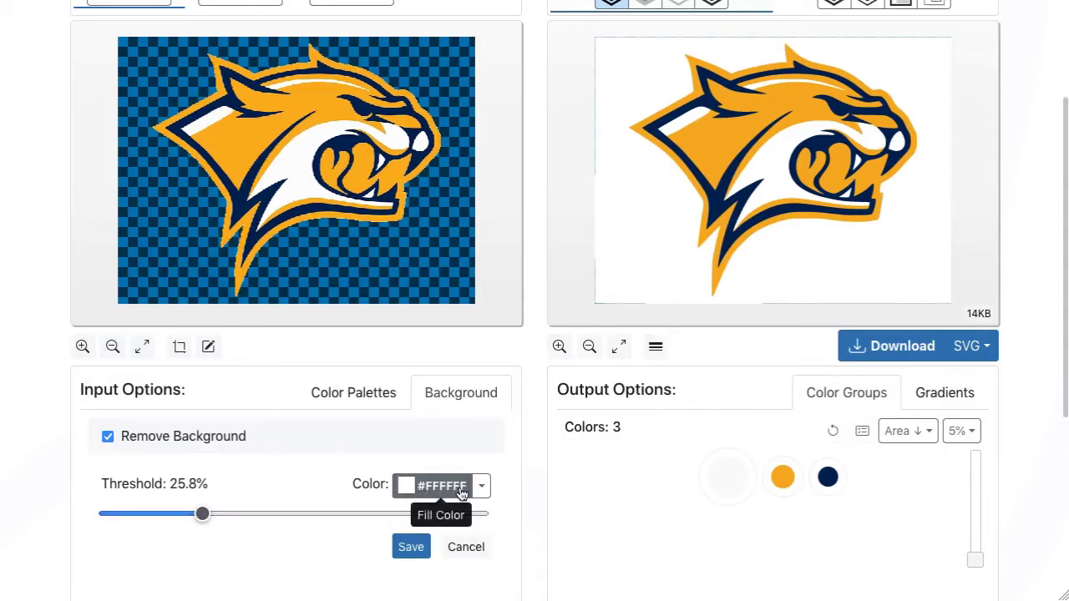
pyautogui.click(411, 547)
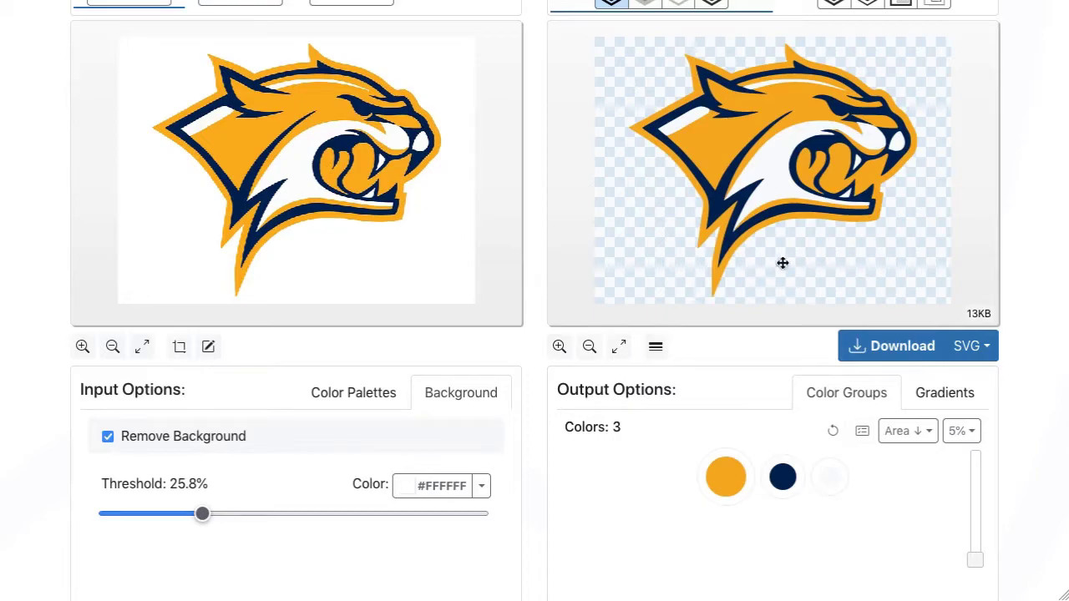
pyautogui.click(559, 347)
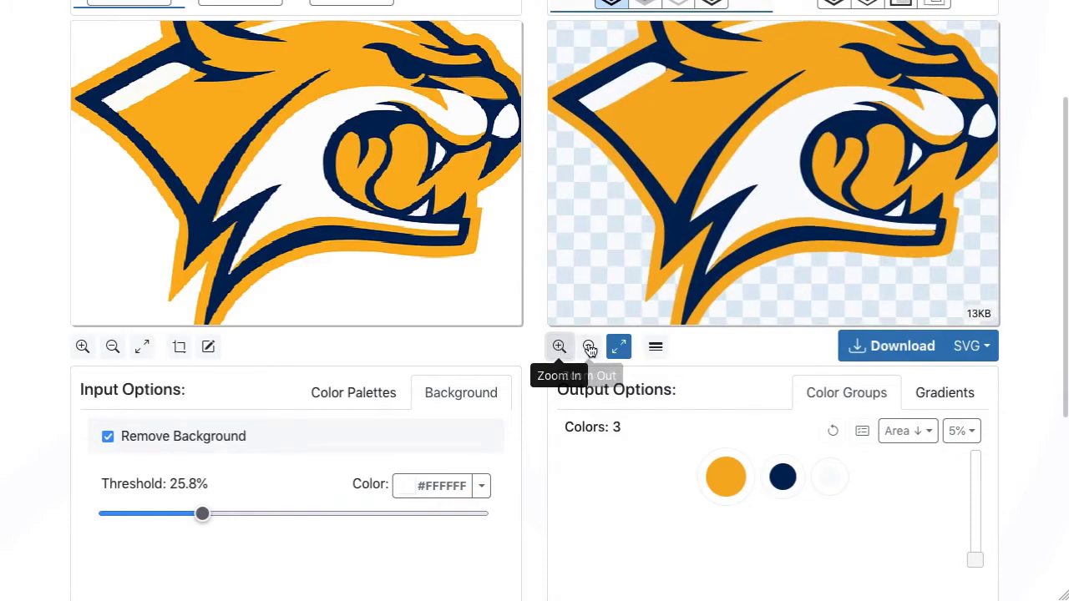
# Reset the preview zoom and view the output layers in isometric perspective
pyautogui.click(589, 347)
pyautogui.scroll(3, 1021, 244)
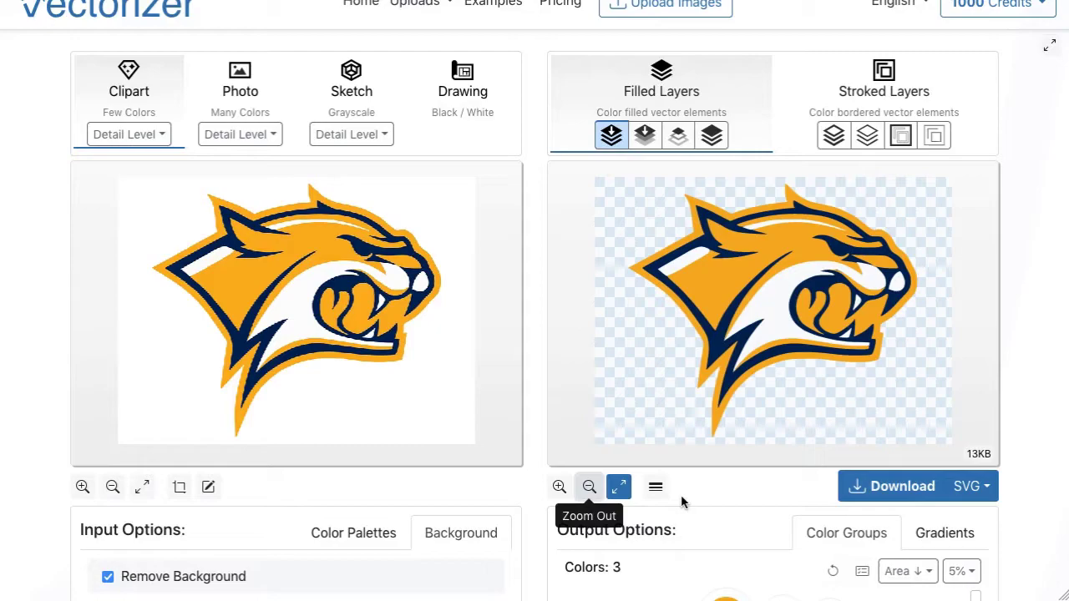
pyautogui.click(656, 488)
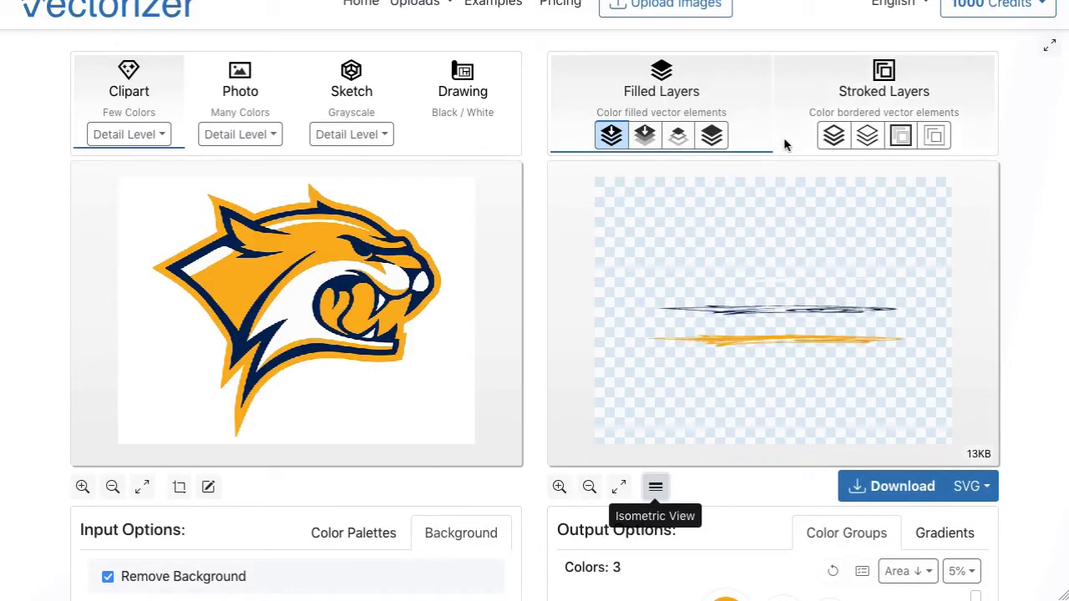
# Switch the layering algorithm to Merge and inspect the merged layers isometrically
pyautogui.click(647, 137)
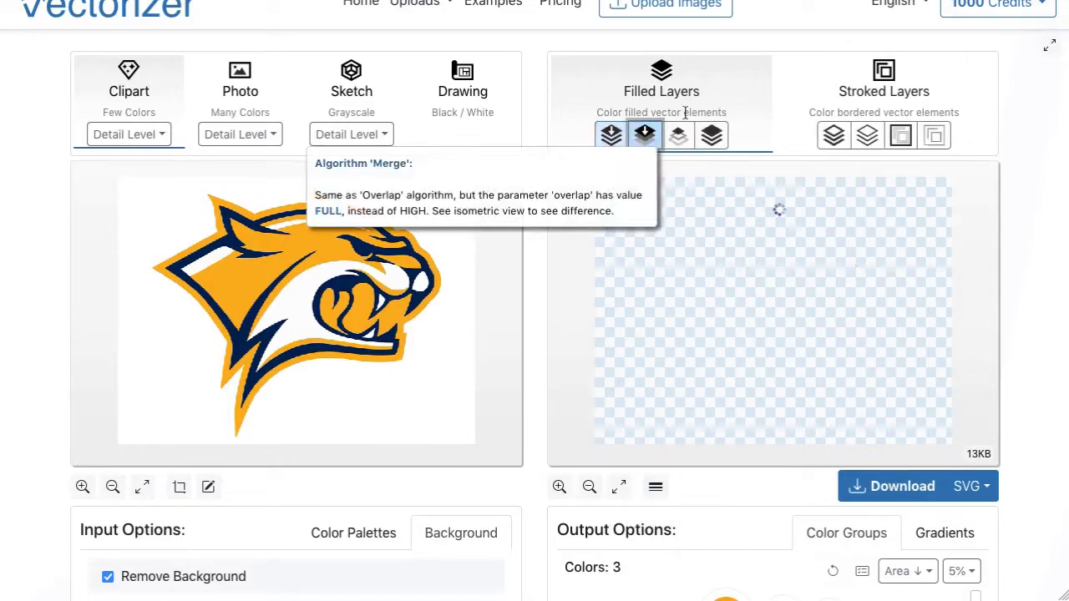
pyautogui.click(656, 487)
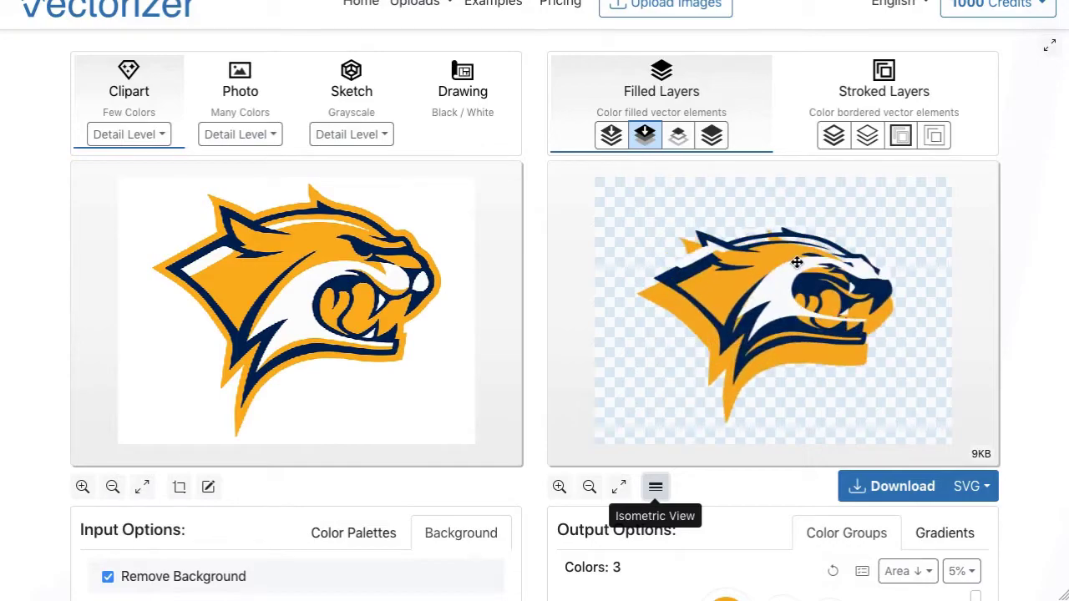
pyautogui.moveTo(796, 325); pyautogui.dragTo(745, 483)
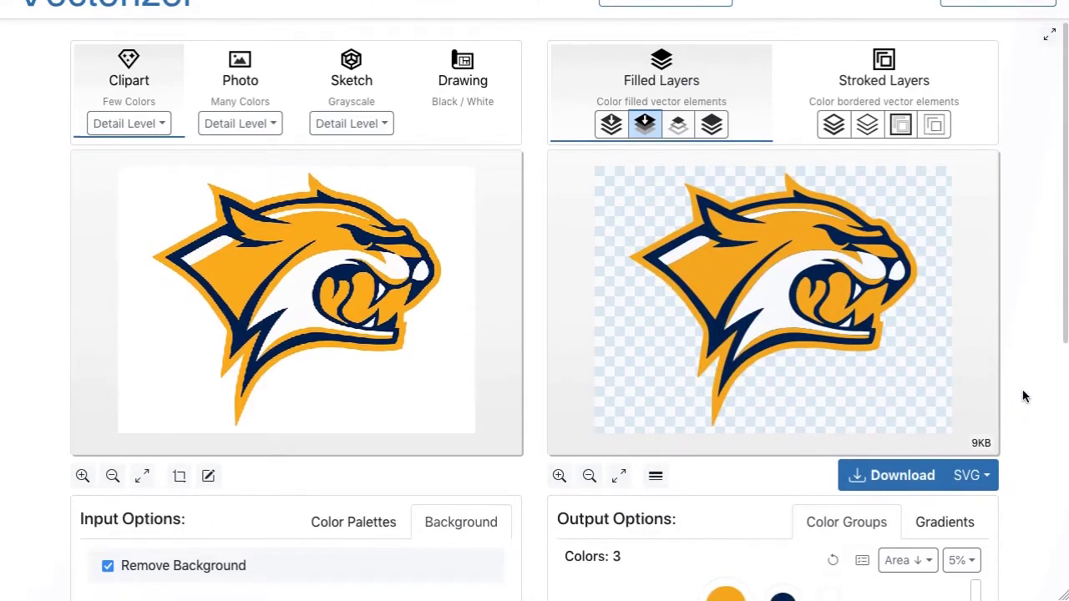
pyautogui.scroll(-2, 1023, 389)
# Try moving navy ahead of orange, inspect edge-on, then restore the order and flat view
pyautogui.moveTo(786, 535)
pyautogui.moveTo(786, 535); pyautogui.dragTo(700, 535)
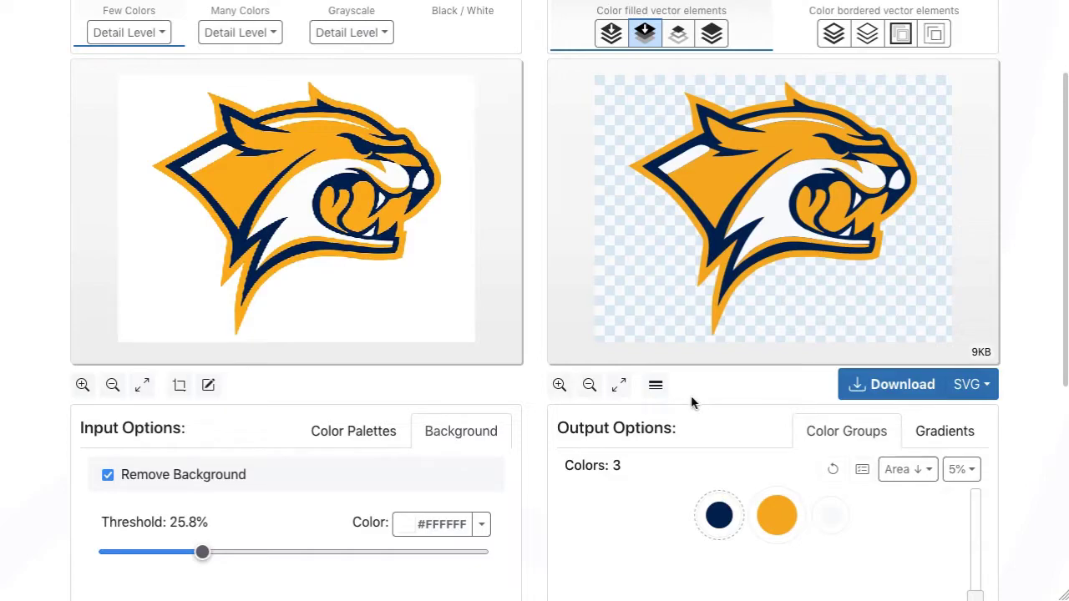
pyautogui.click(656, 385)
pyautogui.moveTo(743, 248); pyautogui.dragTo(1018, 251)
pyautogui.moveTo(717, 526); pyautogui.dragTo(777, 529)
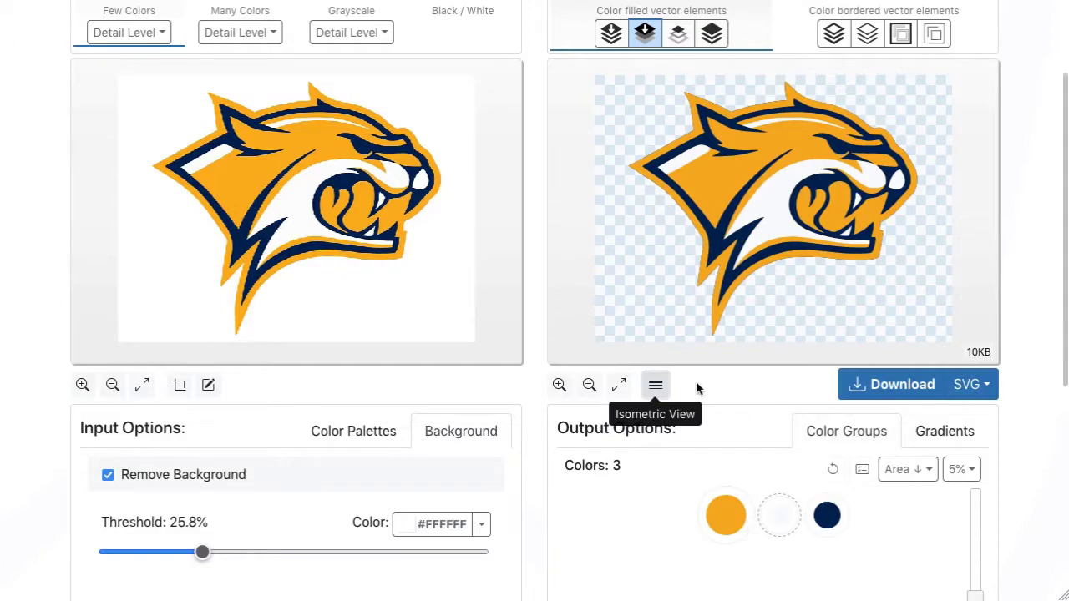
pyautogui.click(657, 387)
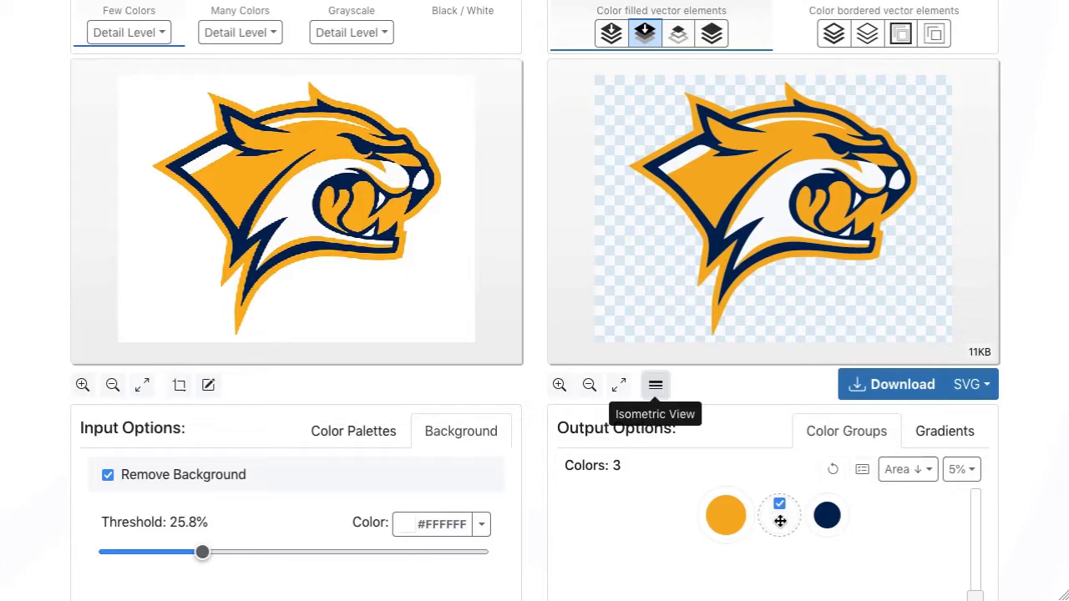
# Merge the orange colour group into navy, then split navy back out
pyautogui.moveTo(728, 517); pyautogui.dragTo(838, 523)
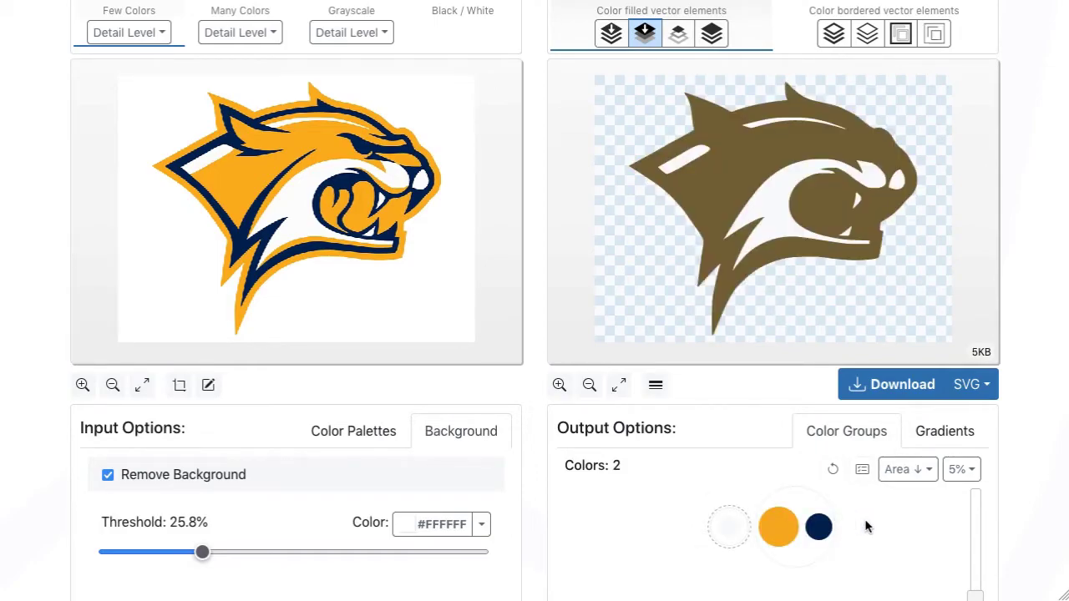
pyautogui.moveTo(818, 532)
pyautogui.moveTo(800, 540); pyautogui.dragTo(866, 534)
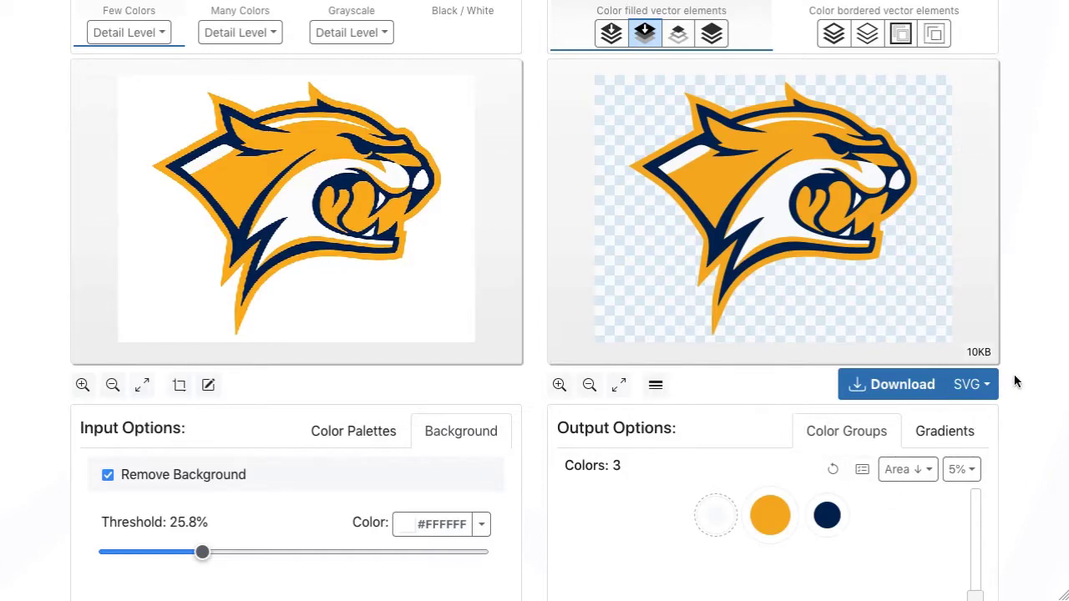
# Zoom both previews in on the wildcat's upper face
pyautogui.scroll(-1, 1014, 376)
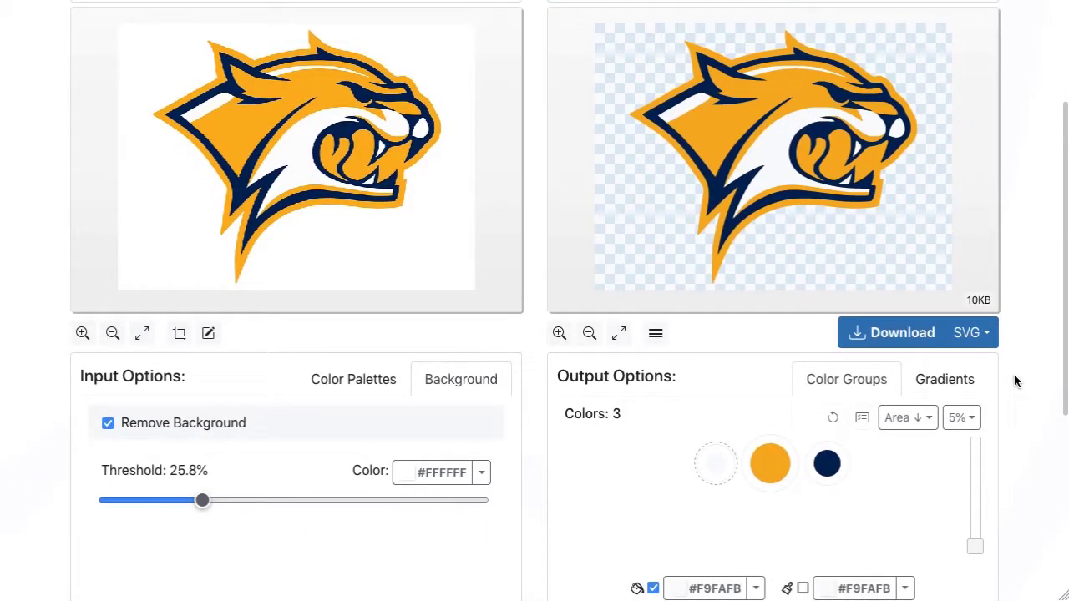
pyautogui.scroll(3, 1022, 347)
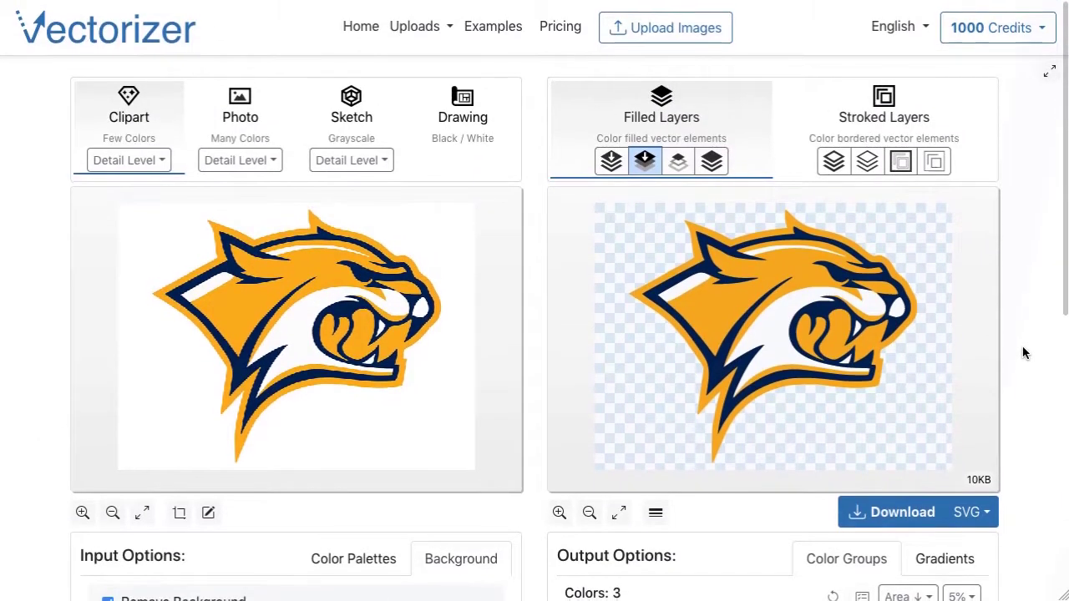
pyautogui.click(559, 512)
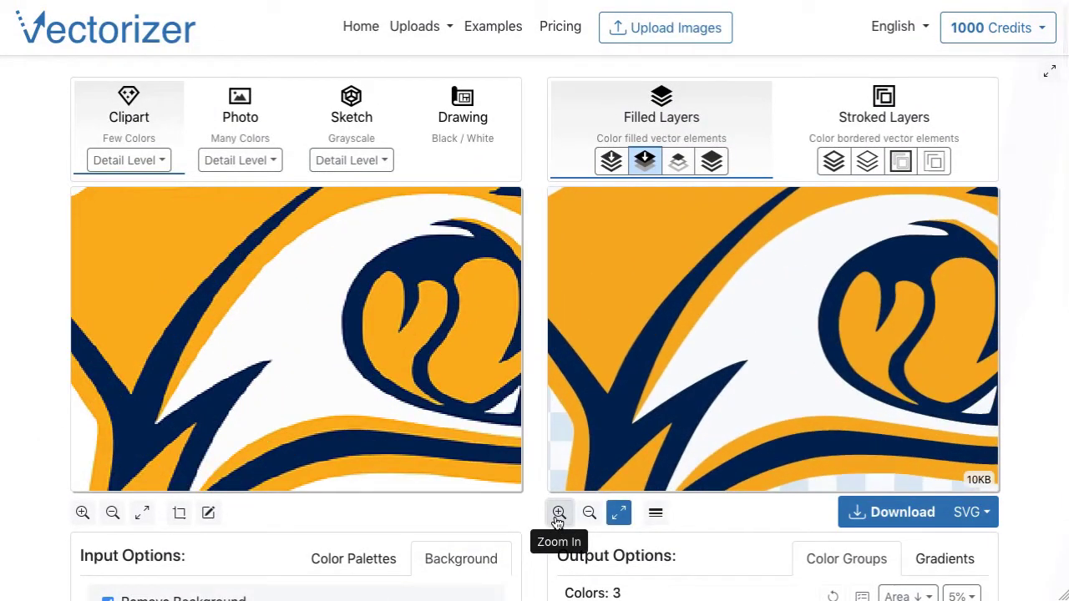
pyautogui.moveTo(890, 229); pyautogui.dragTo(877, 345)
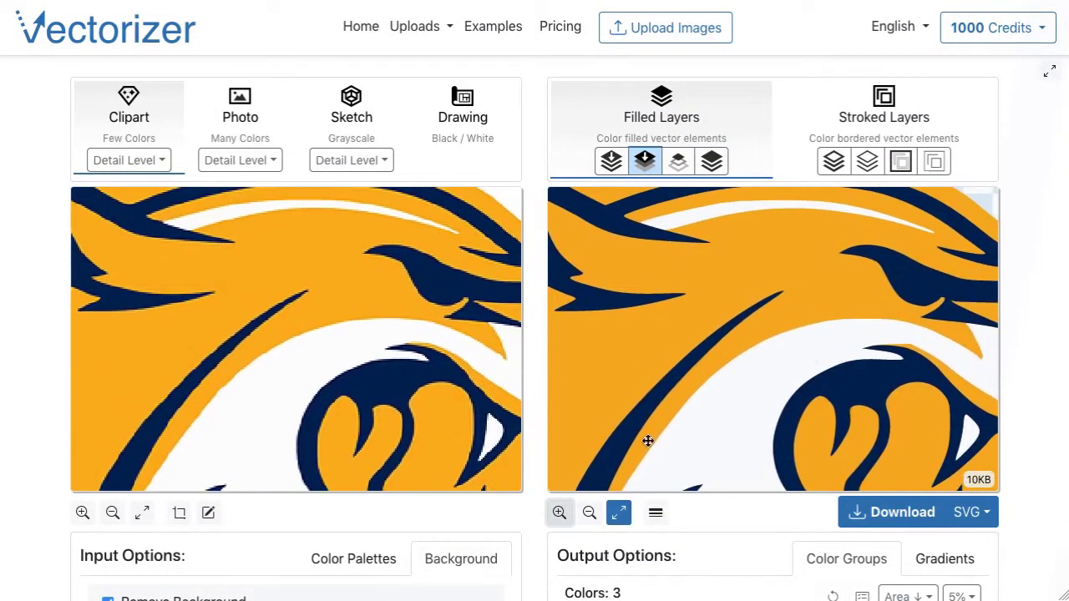
pyautogui.click(558, 512)
pyautogui.scroll(1, 785, 284)
pyautogui.scroll(1, 752, 325)
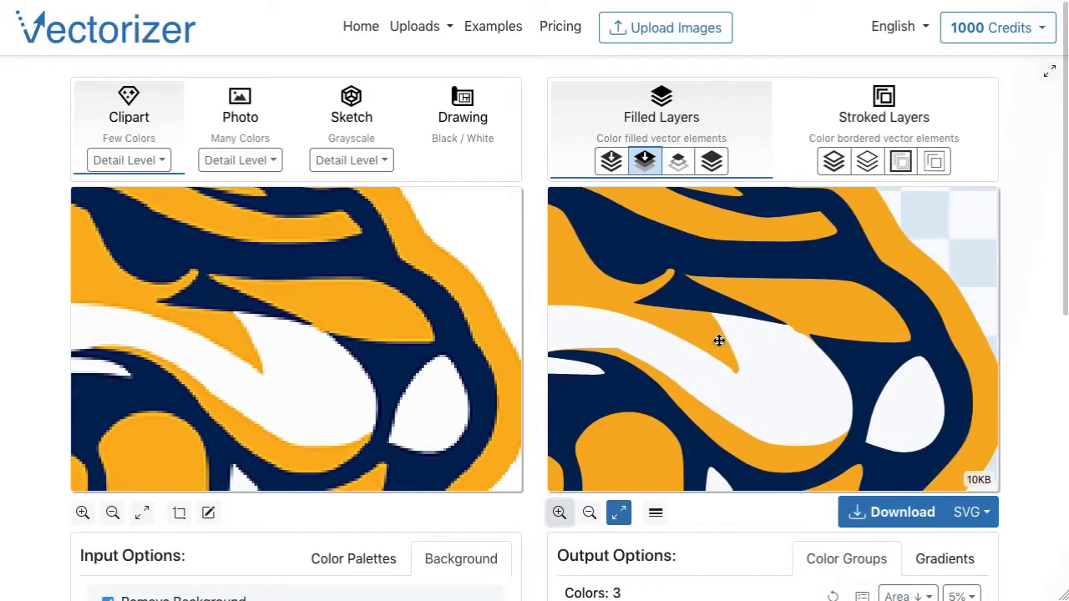
pyautogui.scroll(2, 723, 329)
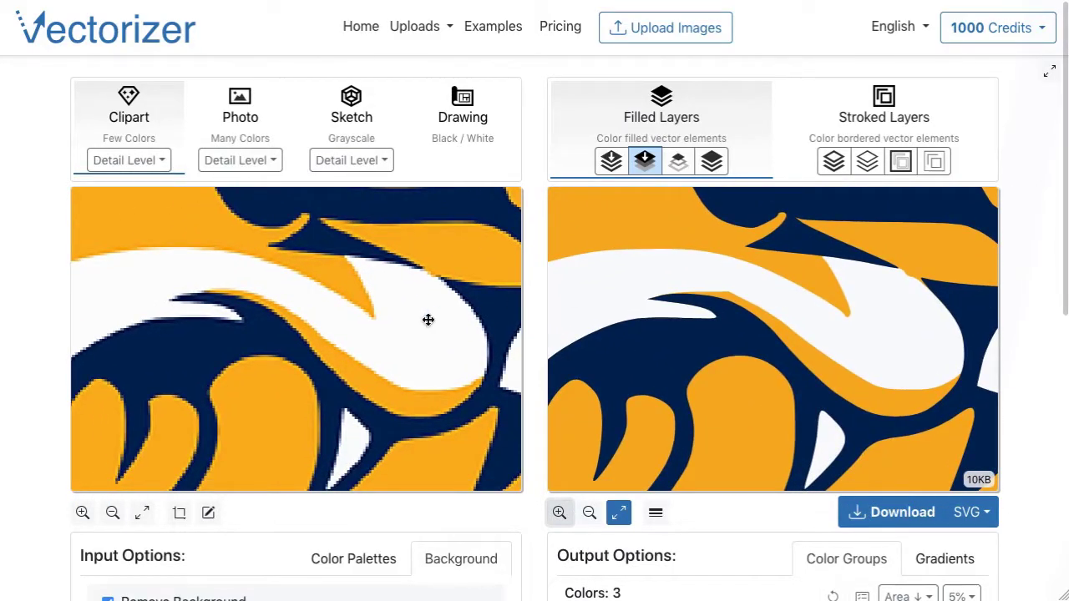
# Pan to the navy swirl and orange shapes beside the transparent area and magnify the stripe edges
pyautogui.moveTo(483, 298); pyautogui.dragTo(385, 225)
pyautogui.moveTo(339, 333); pyautogui.dragTo(444, 313)
pyautogui.moveTo(289, 272); pyautogui.dragTo(405, 395)
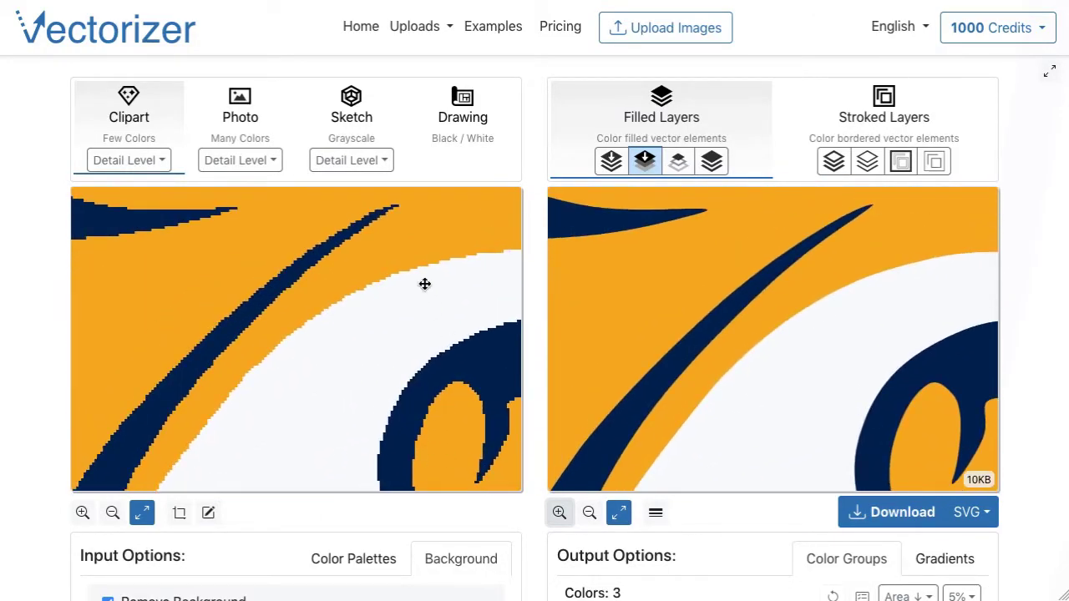
pyautogui.moveTo(432, 237); pyautogui.dragTo(375, 370)
pyautogui.moveTo(322, 231); pyautogui.dragTo(329, 303)
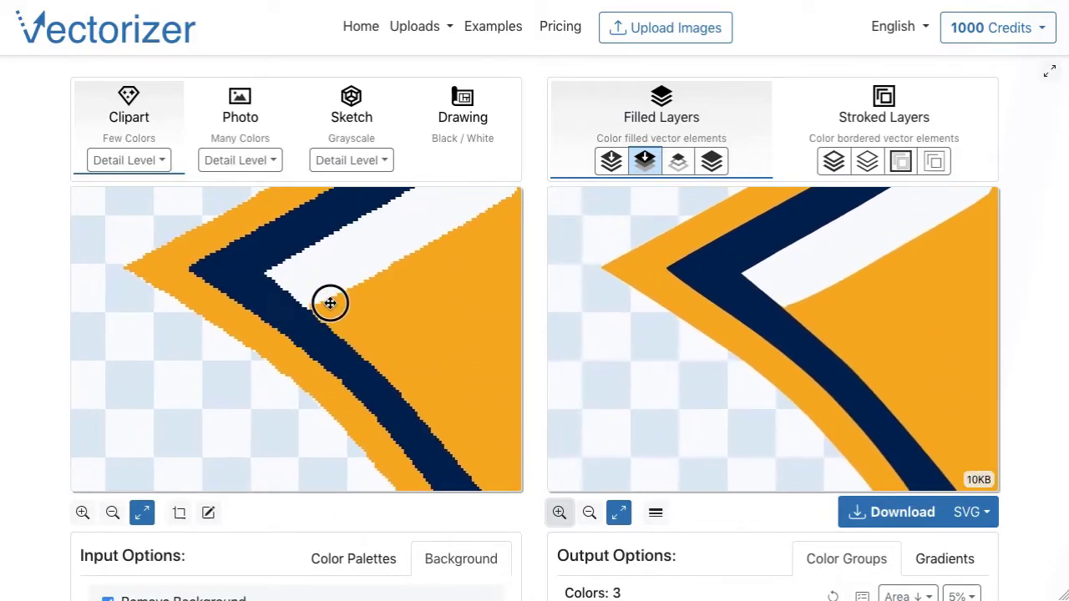
pyautogui.click(84, 512)
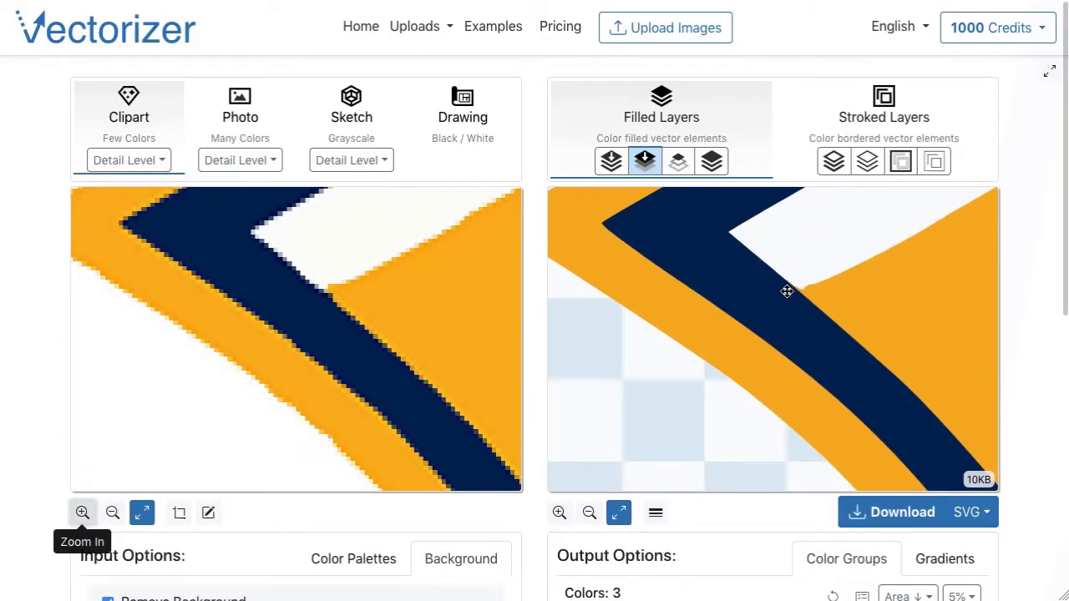
pyautogui.click(208, 513)
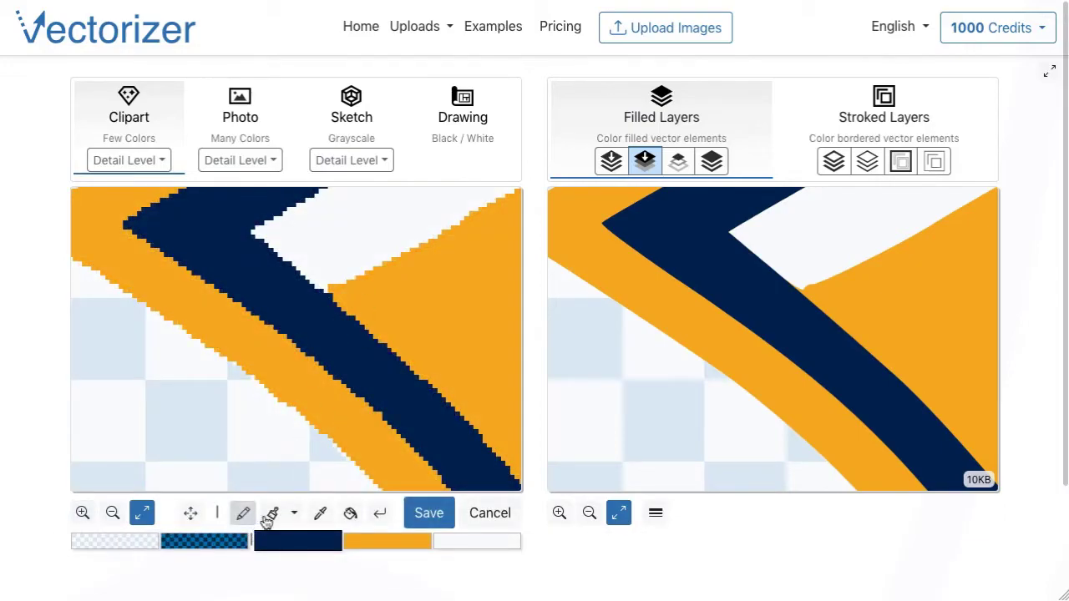
# Paint the white notch at the navy-orange edge orange, save the re-trace, and reset zoom
pyautogui.click(320, 513)
pyautogui.click(325, 288)
pyautogui.click(320, 288)
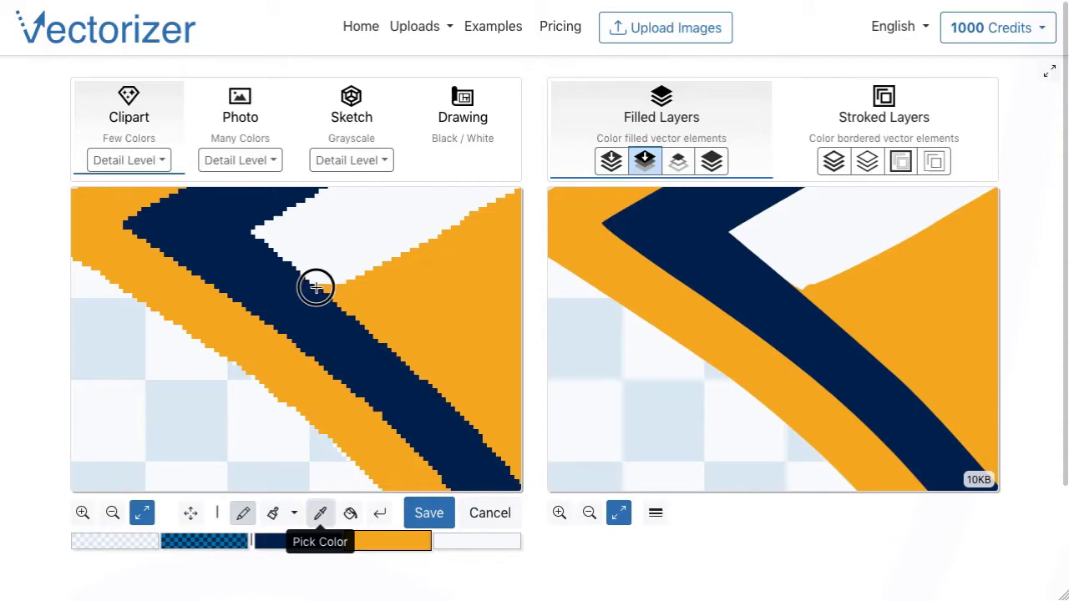
pyautogui.click(428, 514)
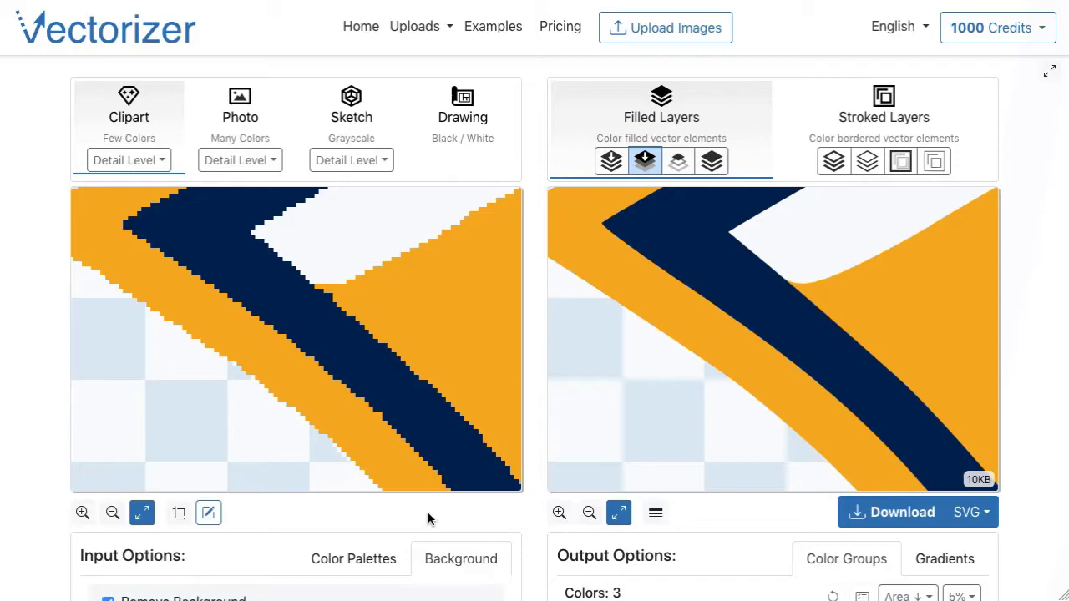
pyautogui.moveTo(802, 311); pyautogui.dragTo(693, 306)
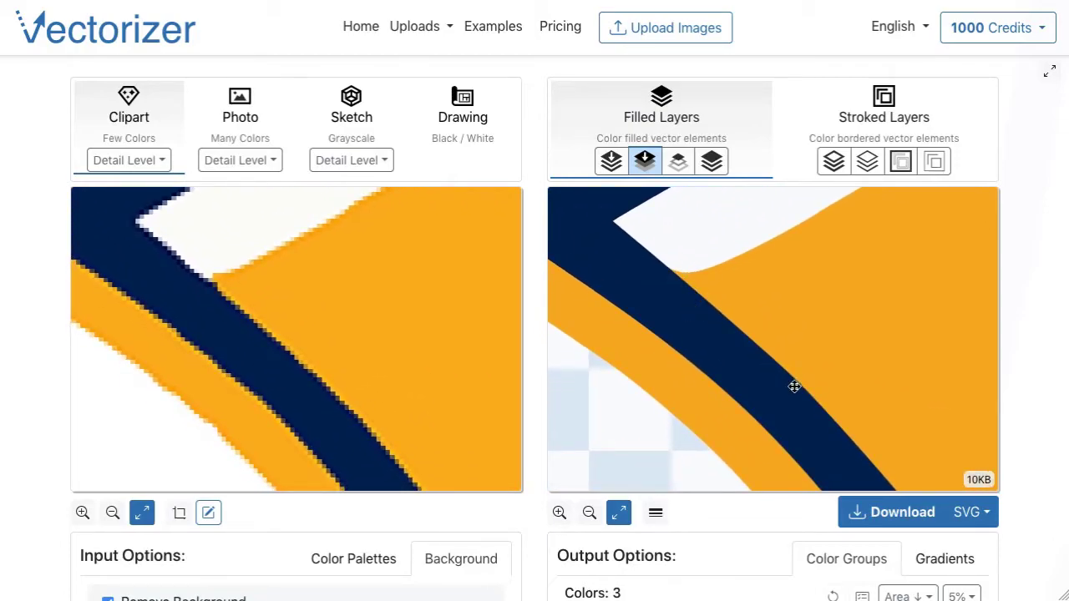
pyautogui.click(618, 513)
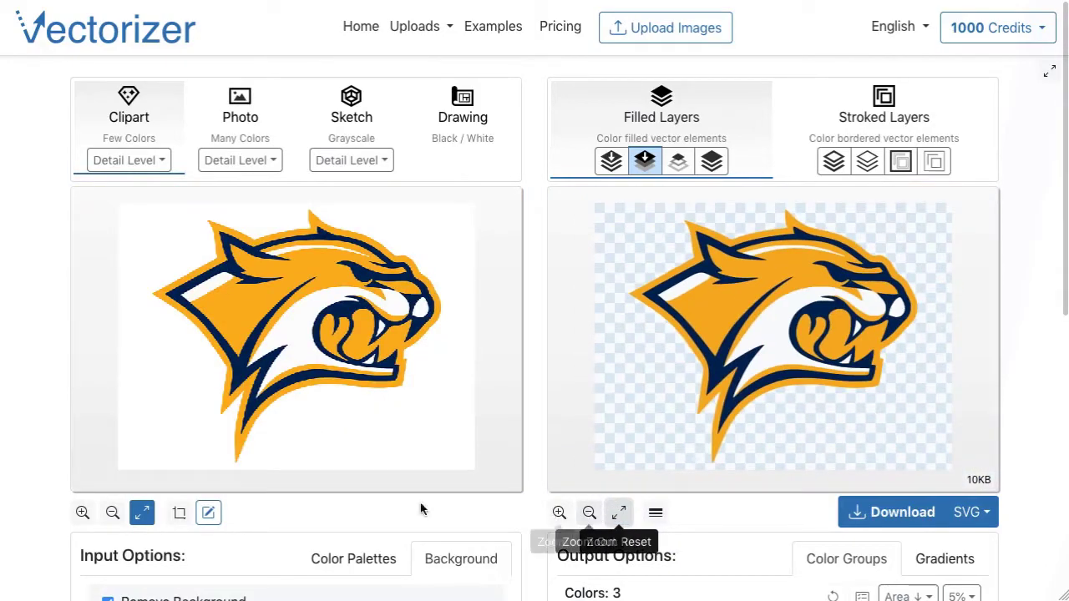
# Brush a white highlight into the wildcat's eye, save the re-trace, and reset zoom
pyautogui.click(208, 513)
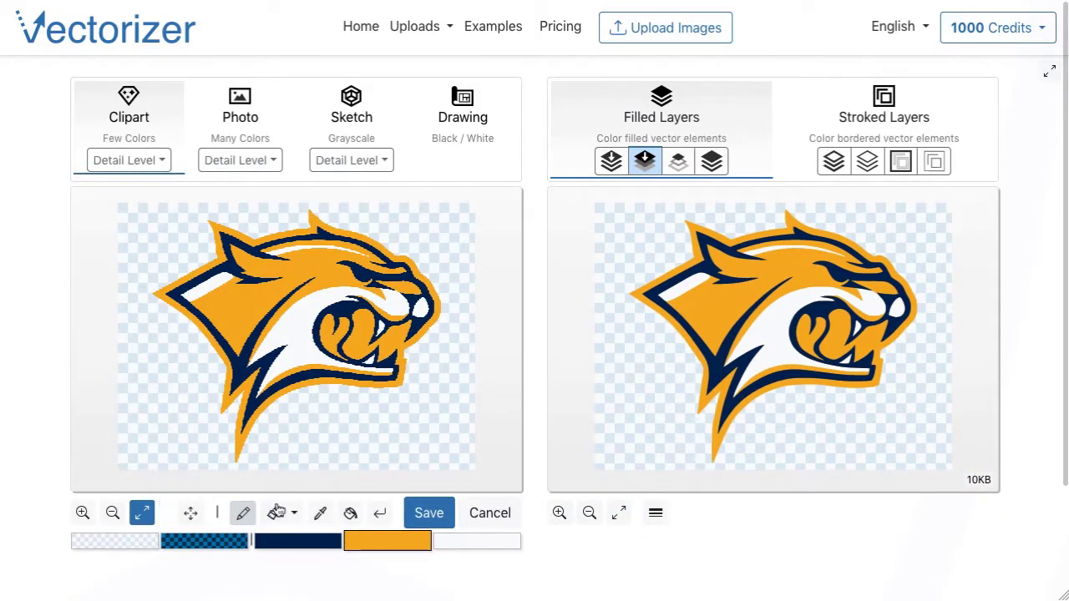
pyautogui.click(83, 513)
pyautogui.moveTo(917, 234); pyautogui.dragTo(800, 358)
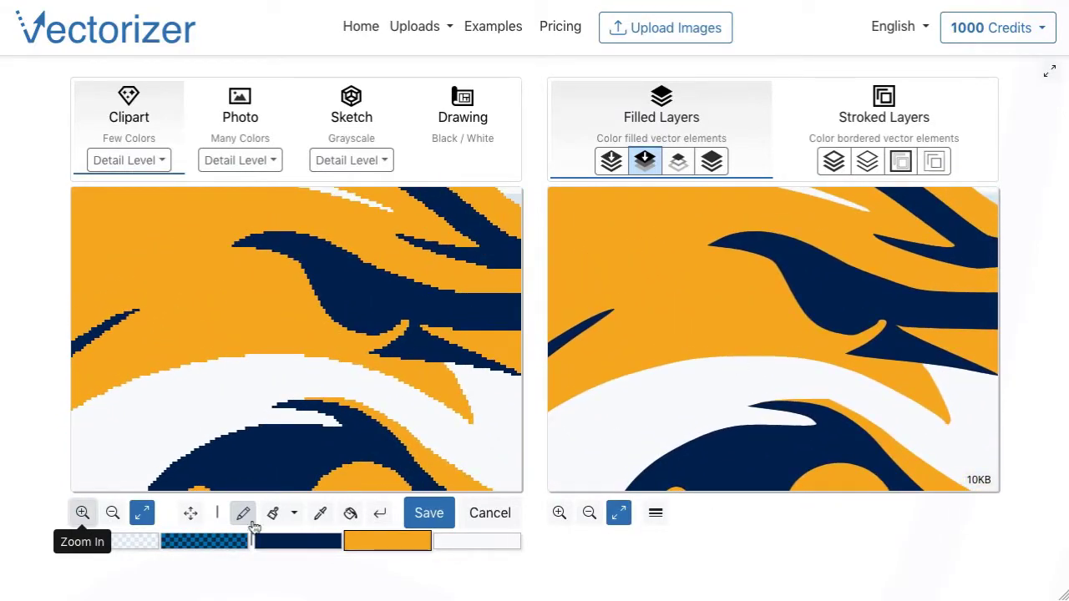
pyautogui.click(273, 512)
pyautogui.click(463, 545)
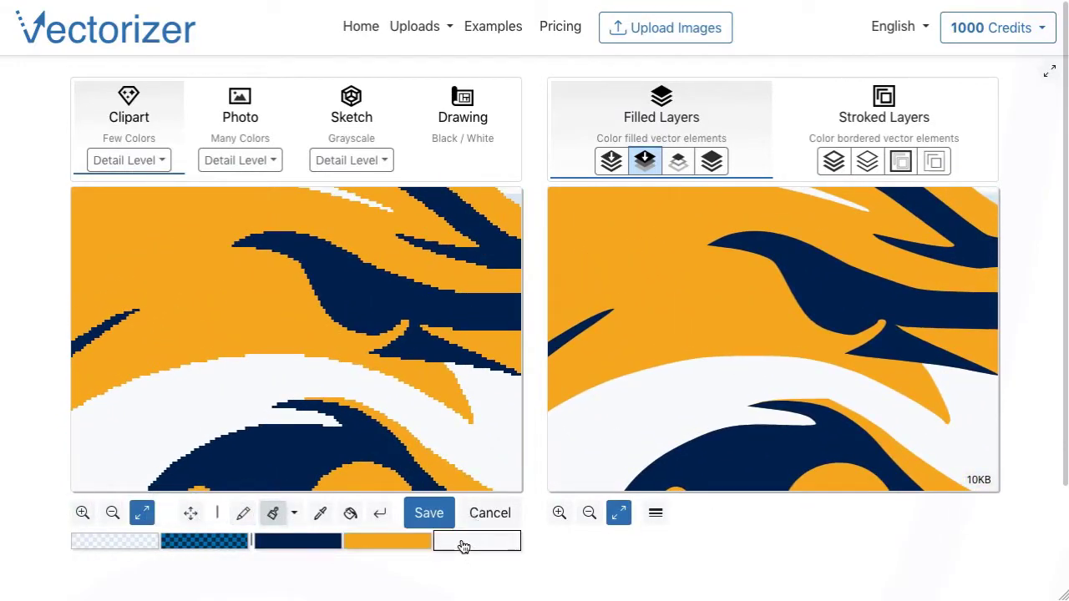
pyautogui.moveTo(371, 304); pyautogui.dragTo(352, 296)
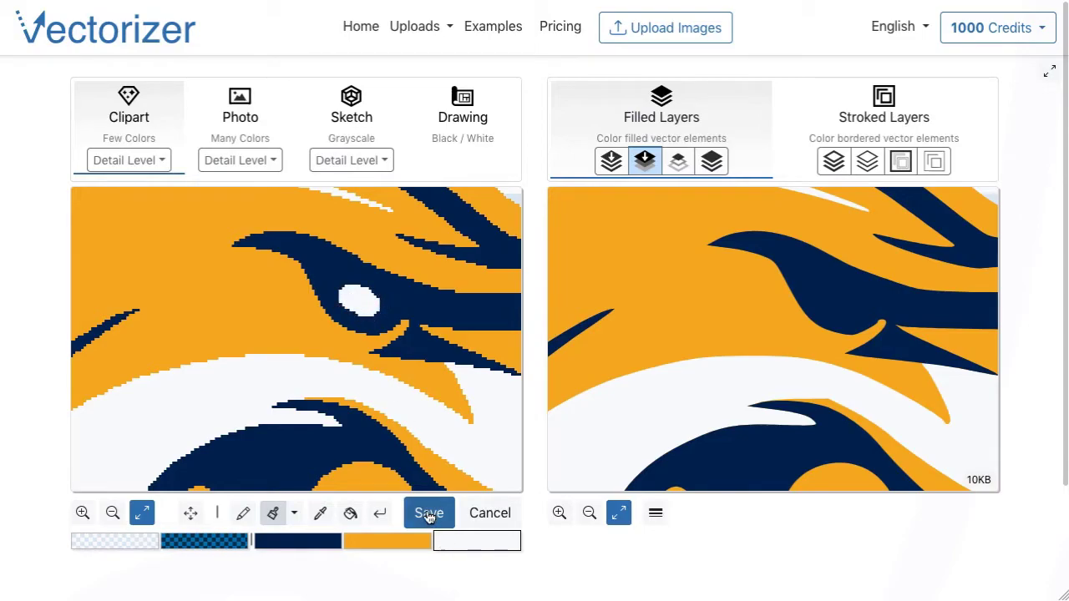
pyautogui.click(428, 514)
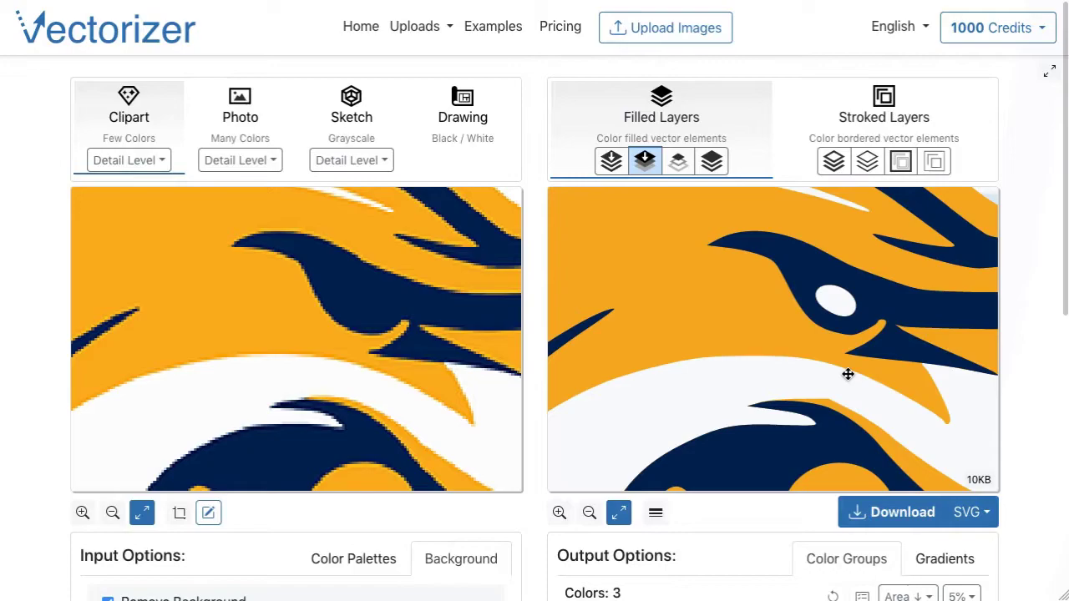
pyautogui.click(618, 512)
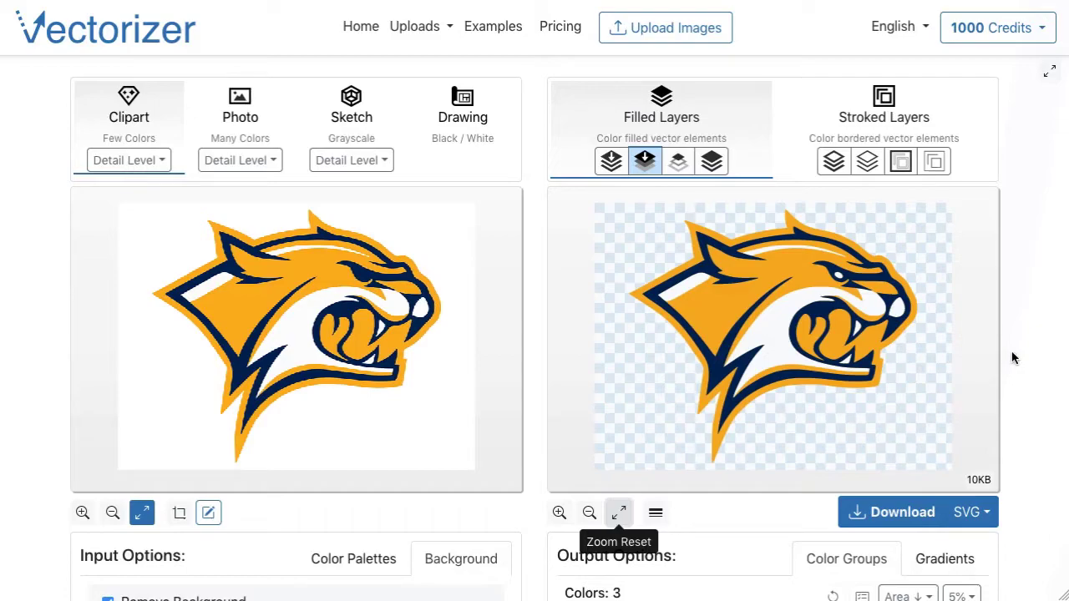
# Zoom in on the wildcat's mouth, eye and snout, then show the download format list
pyautogui.scroll(-1, 1012, 357)
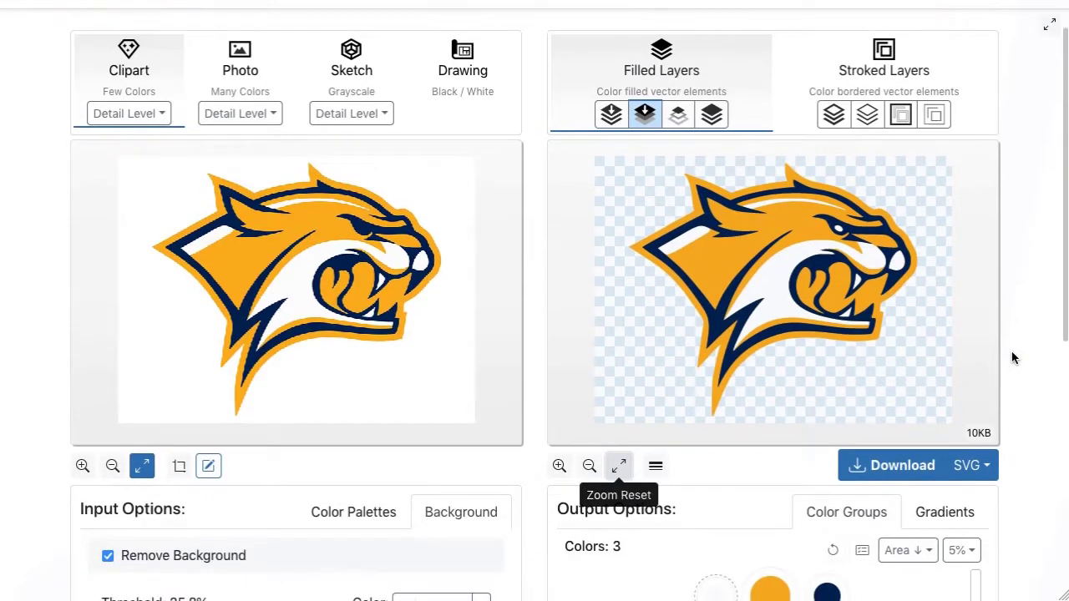
pyautogui.click(558, 465)
pyautogui.click(559, 465)
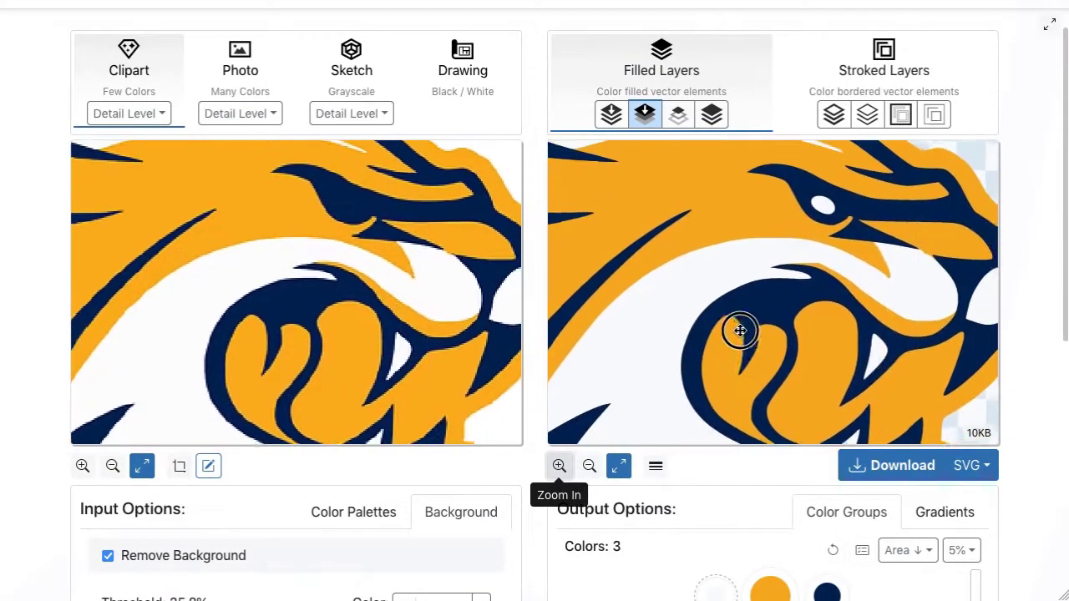
pyautogui.moveTo(811, 262); pyautogui.dragTo(939, 267)
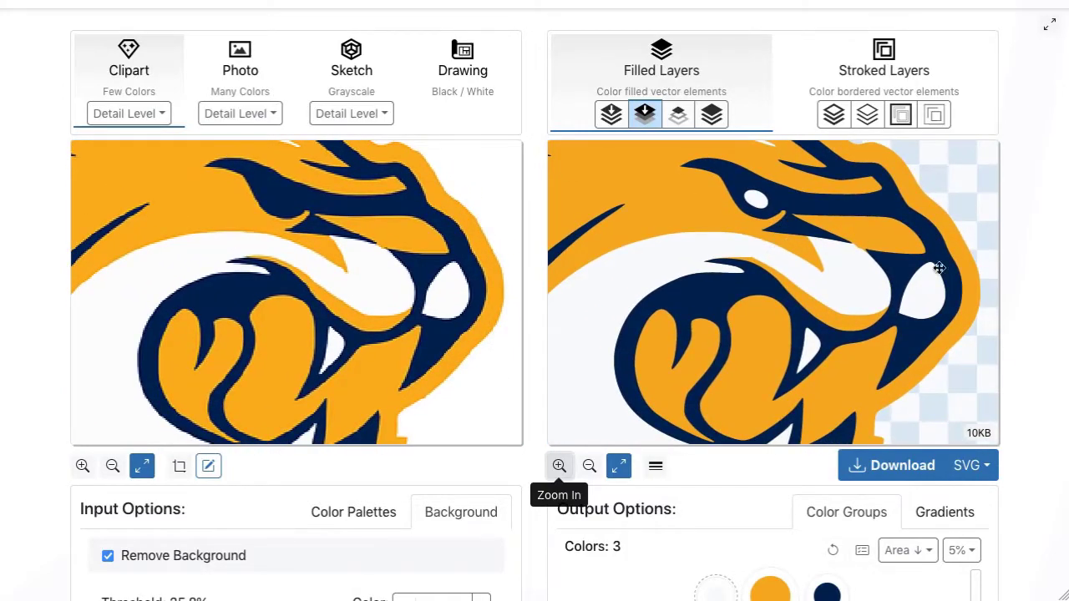
pyautogui.scroll(-3, 1027, 318)
pyautogui.scroll(4, 1027, 318)
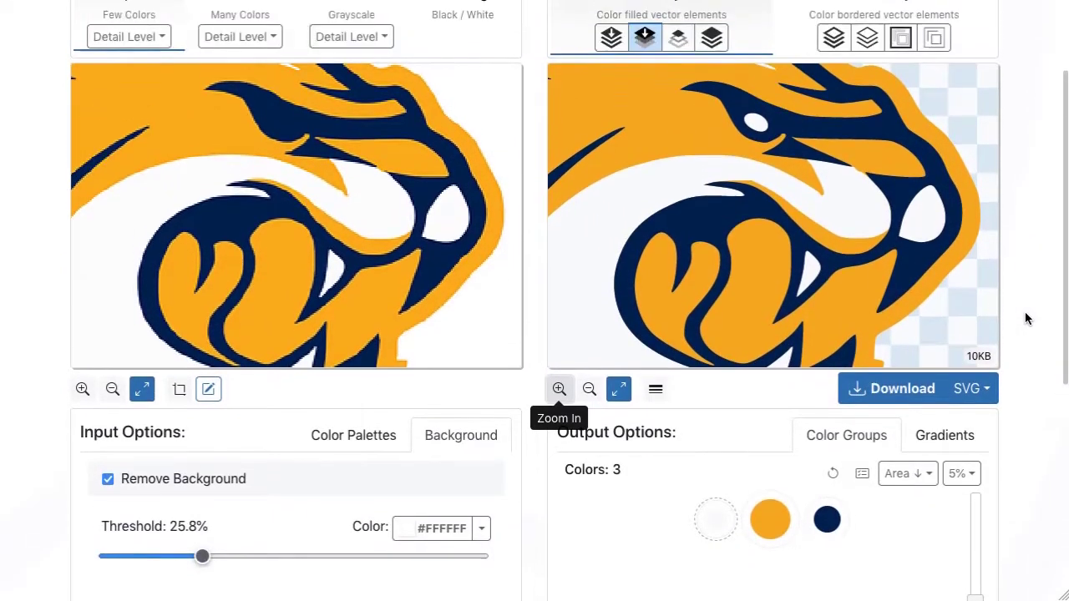
pyautogui.click(864, 389)
pyautogui.click(986, 503)
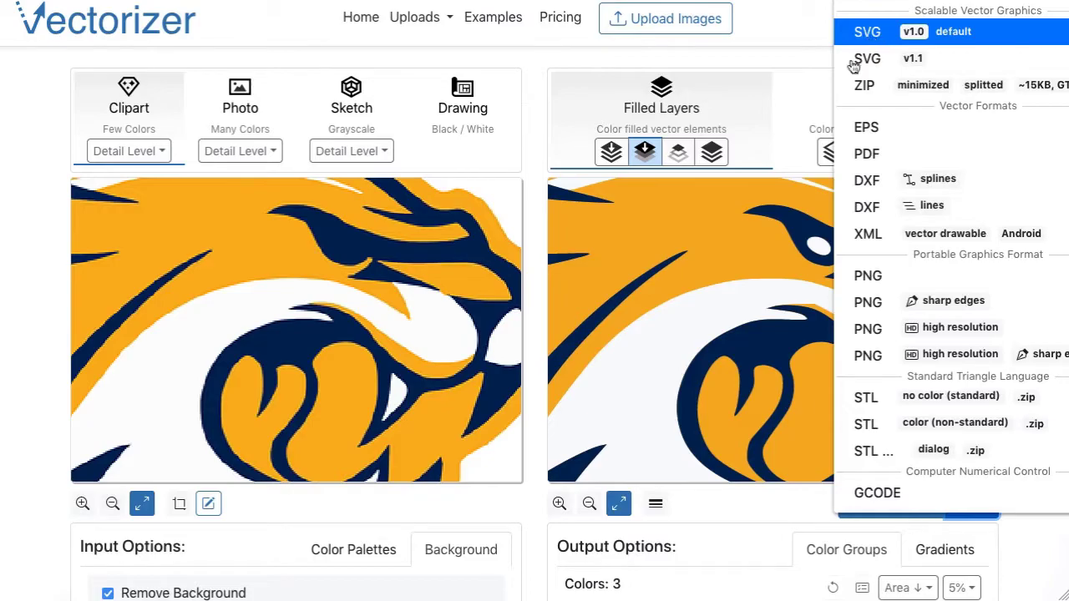
# Close the format list and check the Download button's link menu, keeping SVG as the format
pyautogui.click(827, 512)
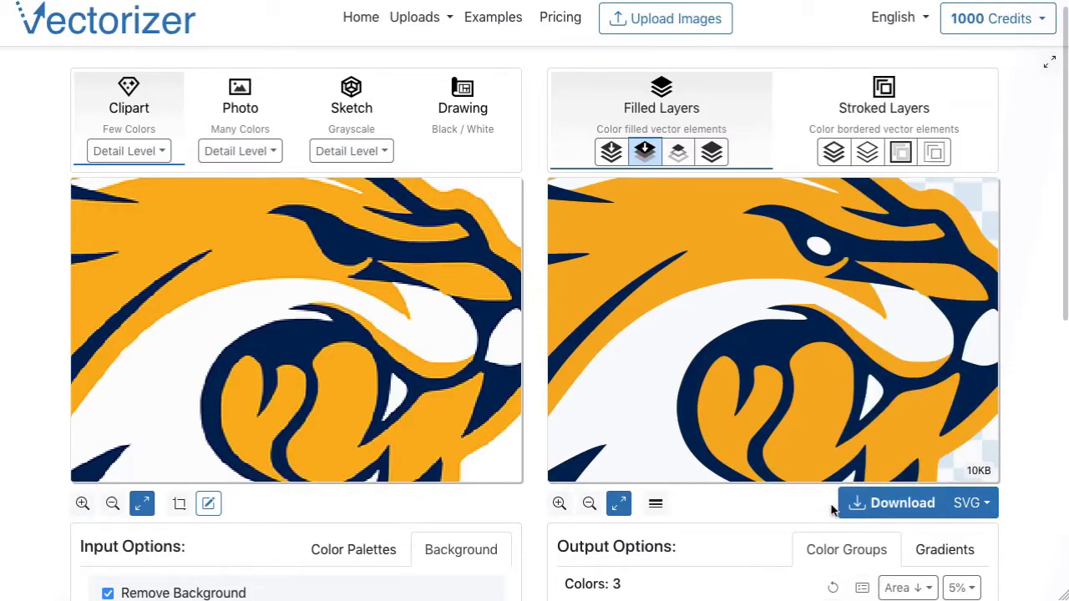
pyautogui.scroll(-3, 811, 509)
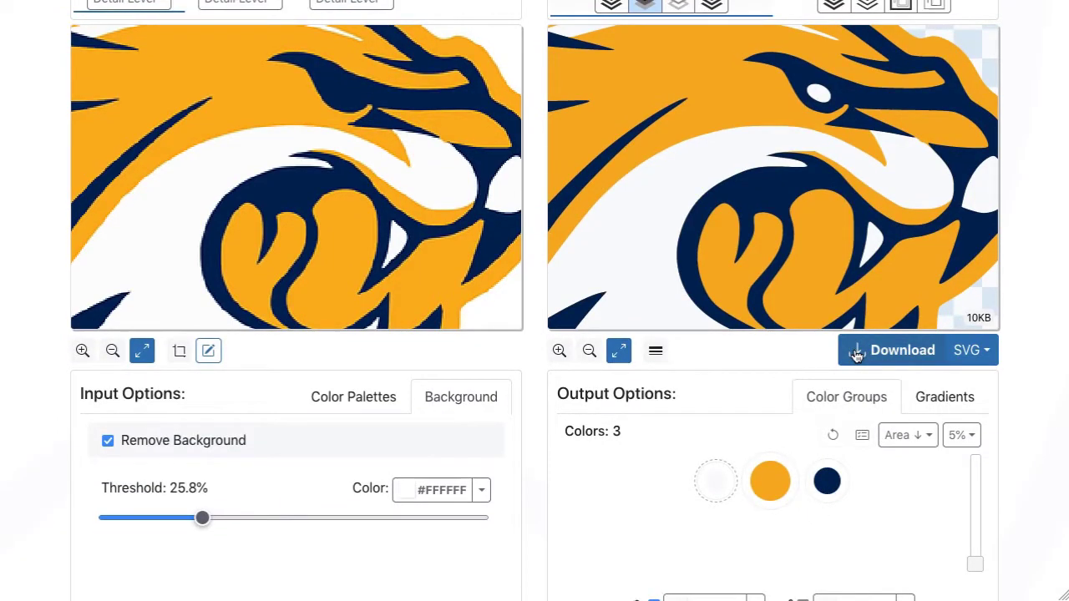
pyautogui.rightClick(856, 355)
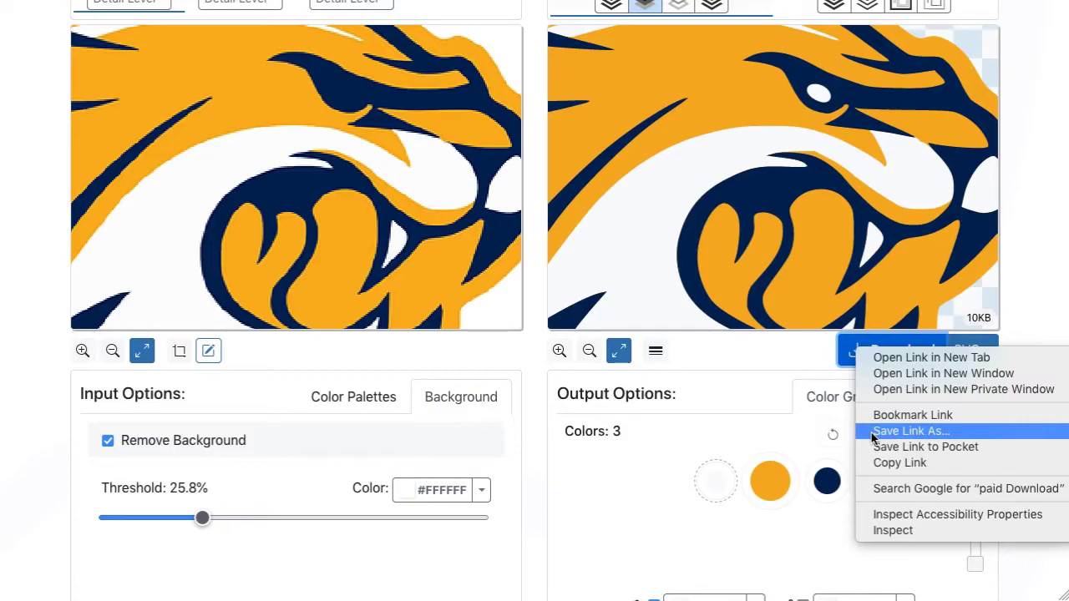
pyautogui.click(802, 352)
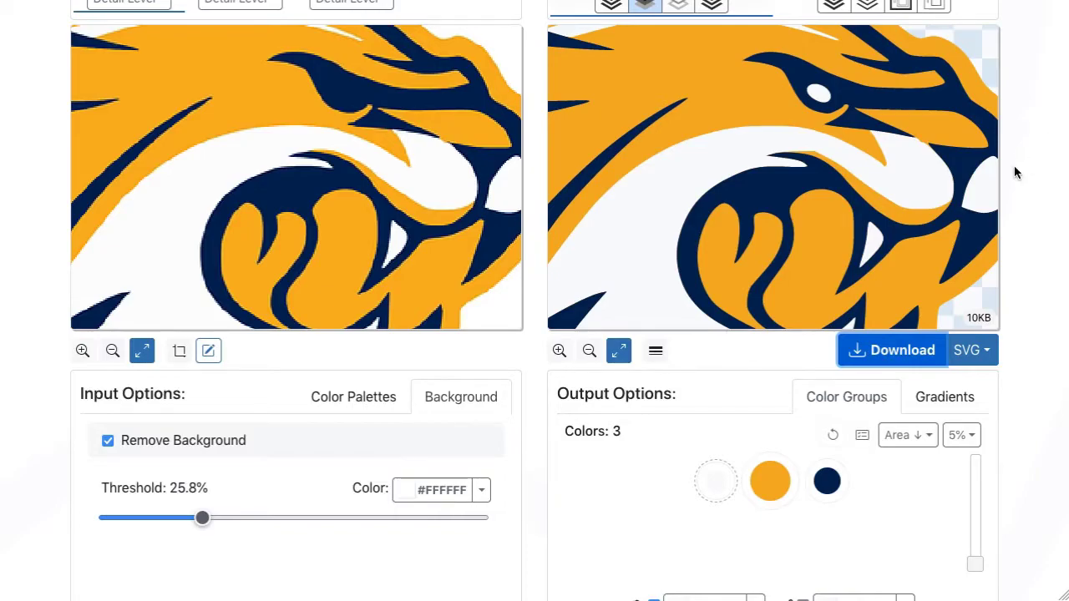
pyautogui.scroll(2, 1014, 165)
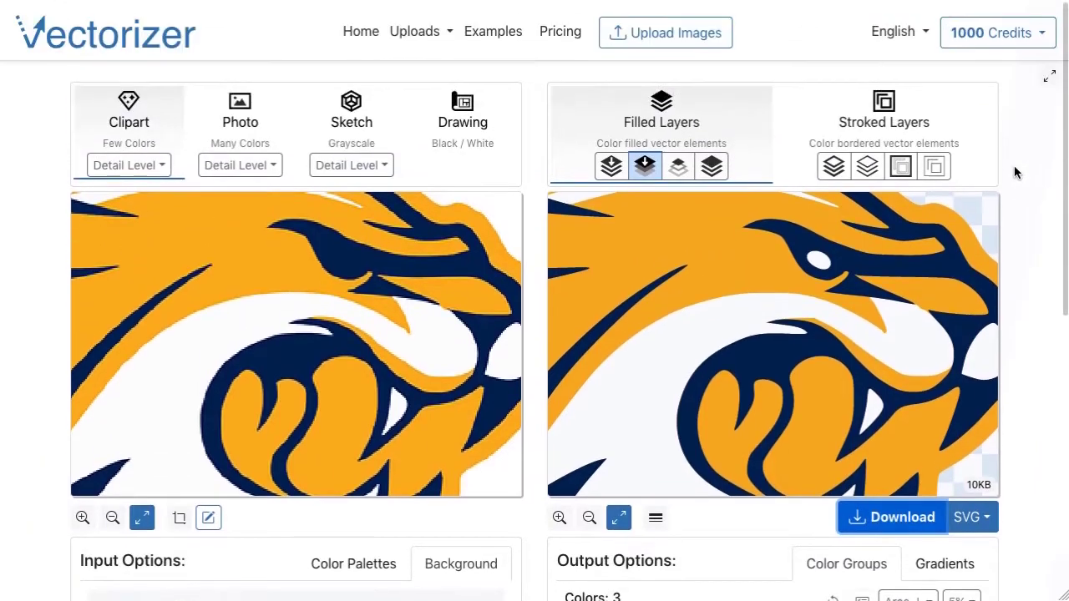
pyautogui.click(159, 40)
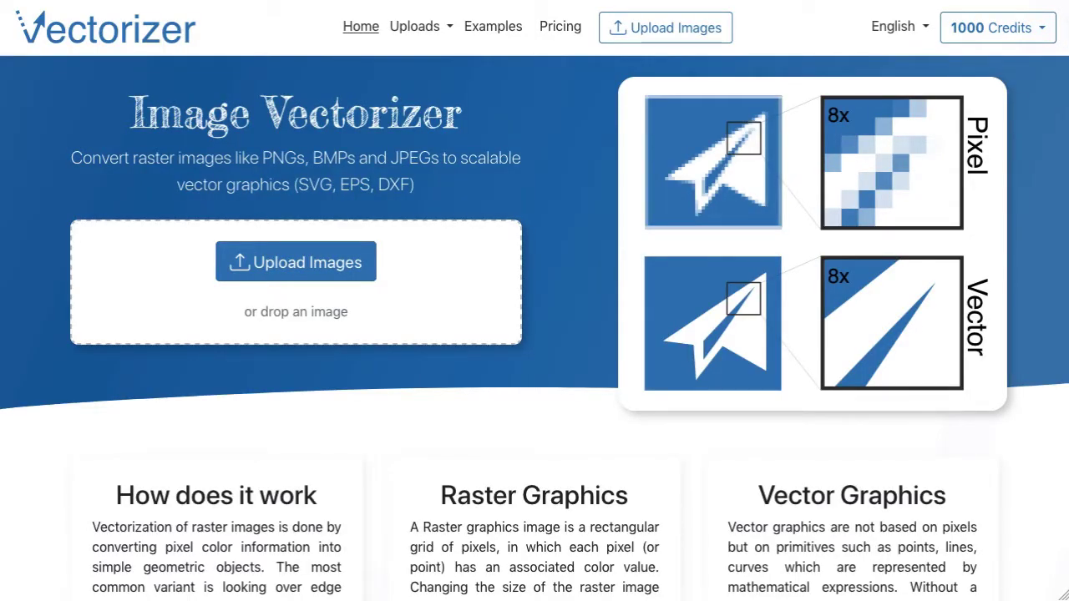
pyautogui.moveTo(467, 248); pyautogui.dragTo(474, 171)
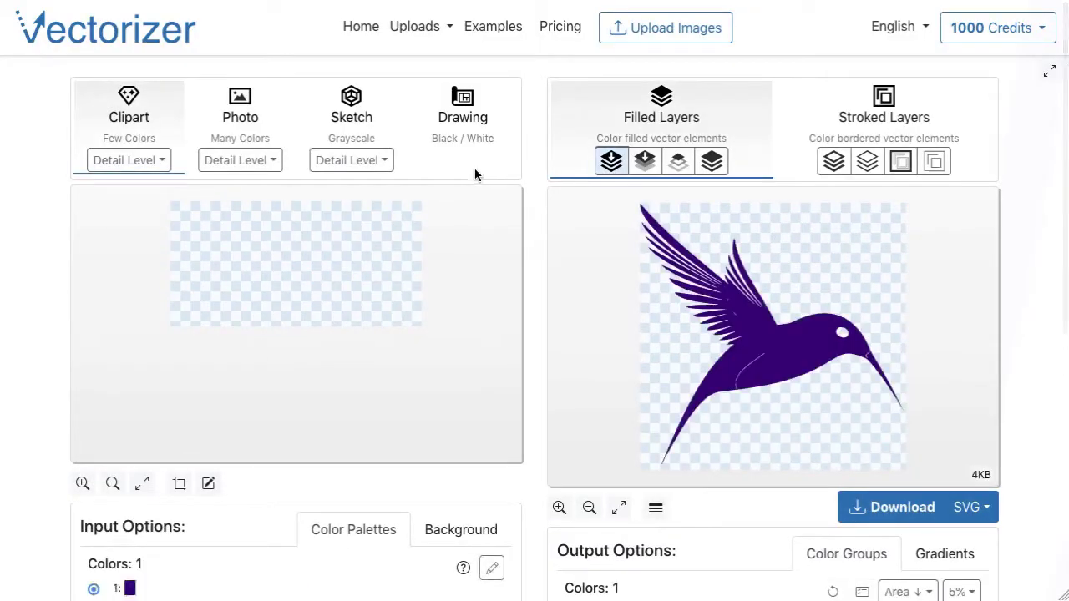
pyautogui.click(83, 513)
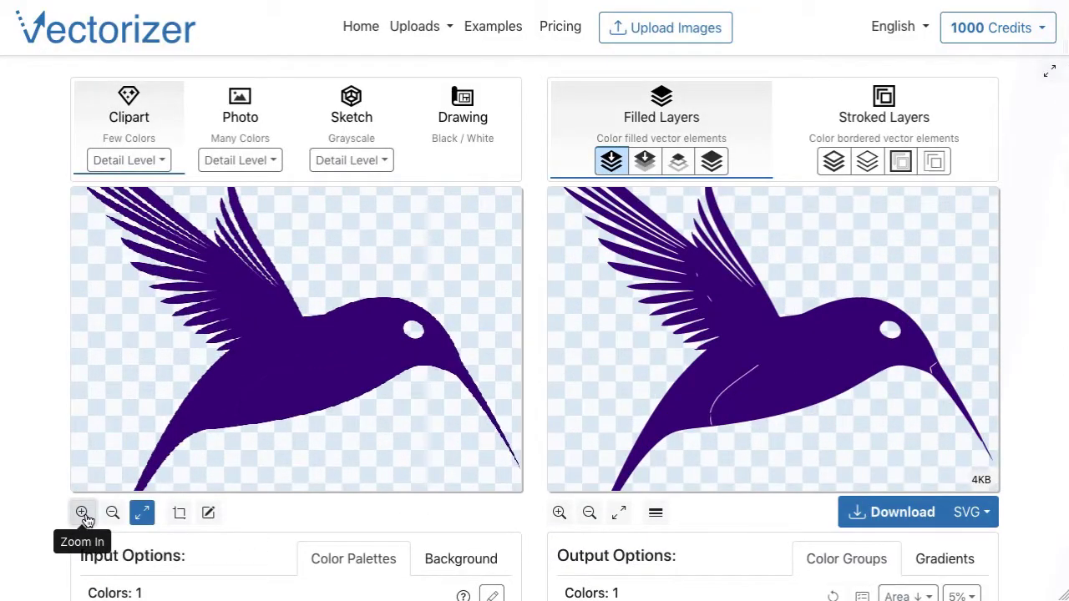
pyautogui.click(82, 513)
pyautogui.moveTo(653, 243); pyautogui.dragTo(761, 281)
pyautogui.scroll(-1, 1027, 249)
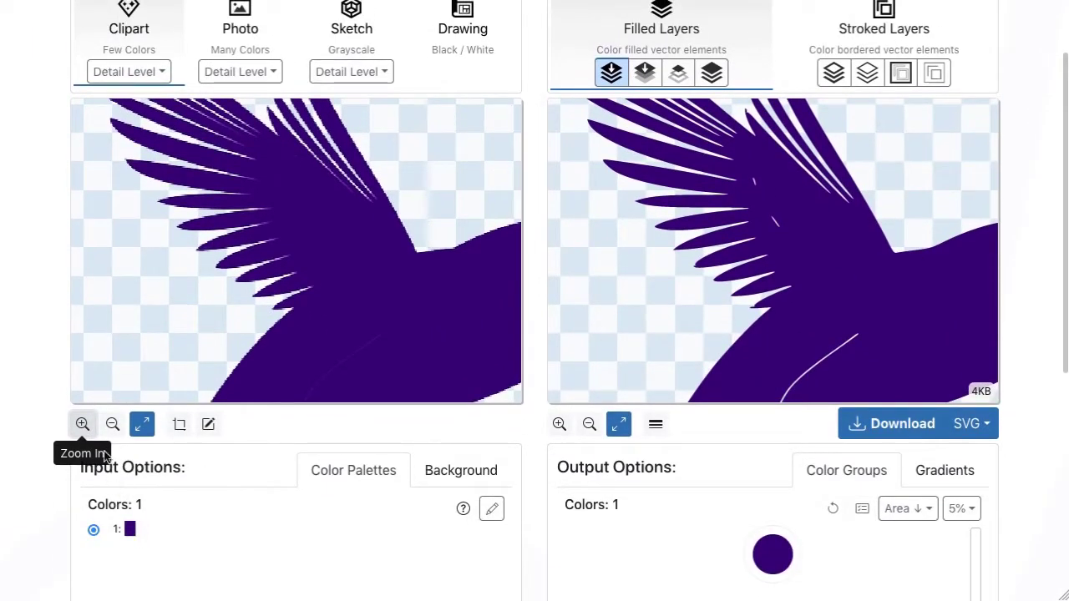
pyautogui.click(83, 424)
pyautogui.scroll(1, 275, 215)
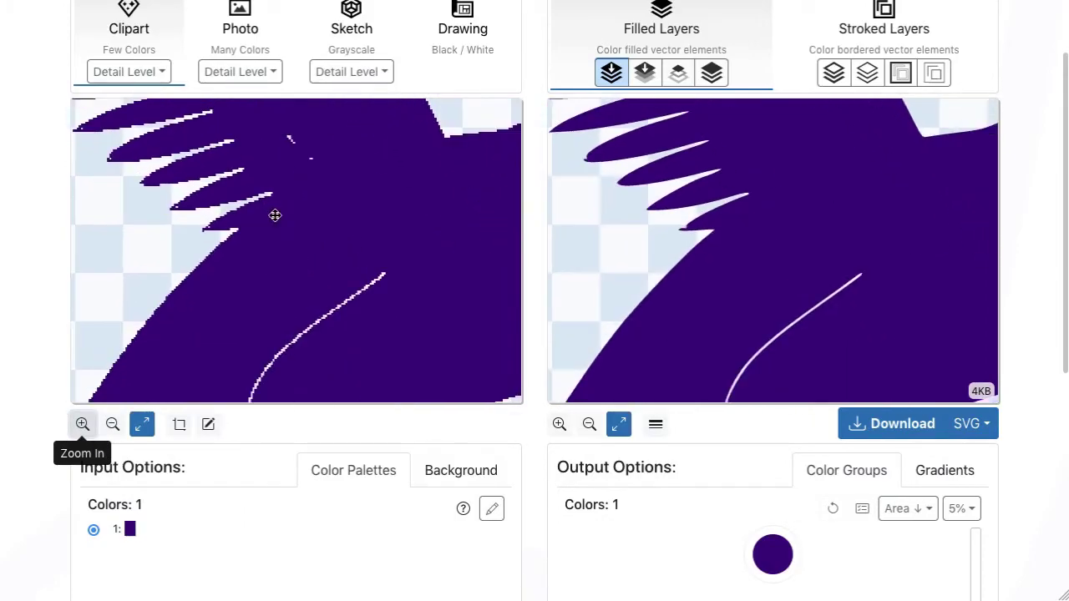
pyautogui.moveTo(339, 289); pyautogui.dragTo(357, 254)
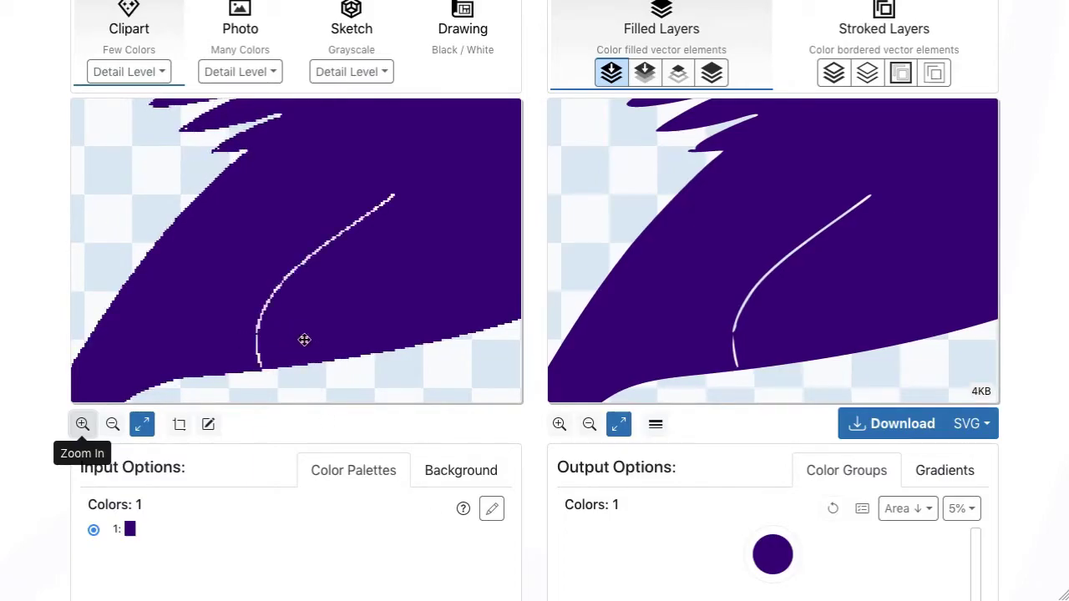
pyautogui.click(401, 295)
pyautogui.moveTo(412, 259); pyautogui.dragTo(397, 293)
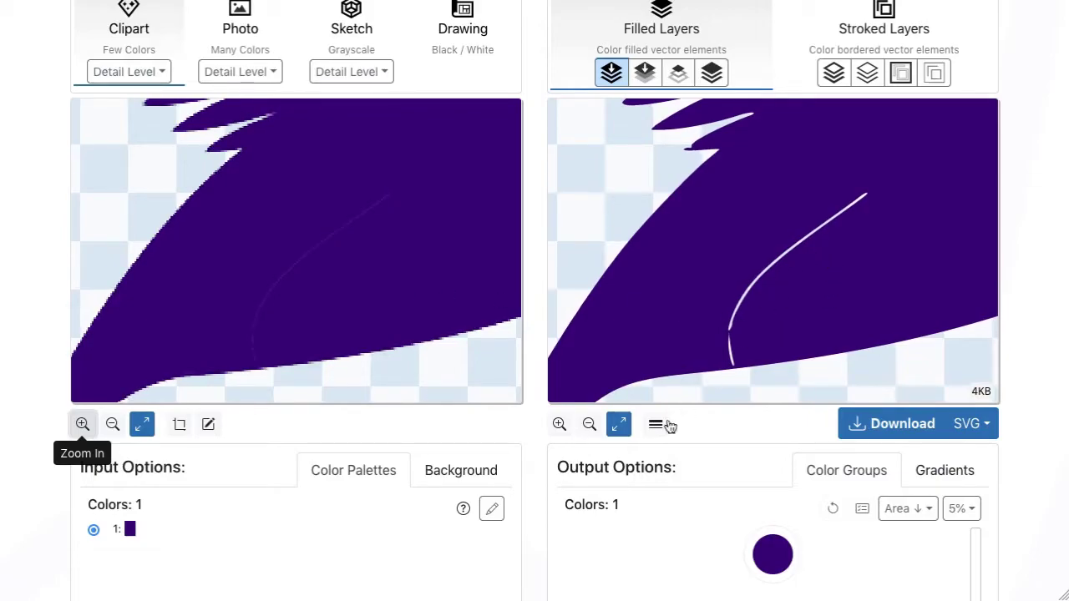
pyautogui.click(616, 425)
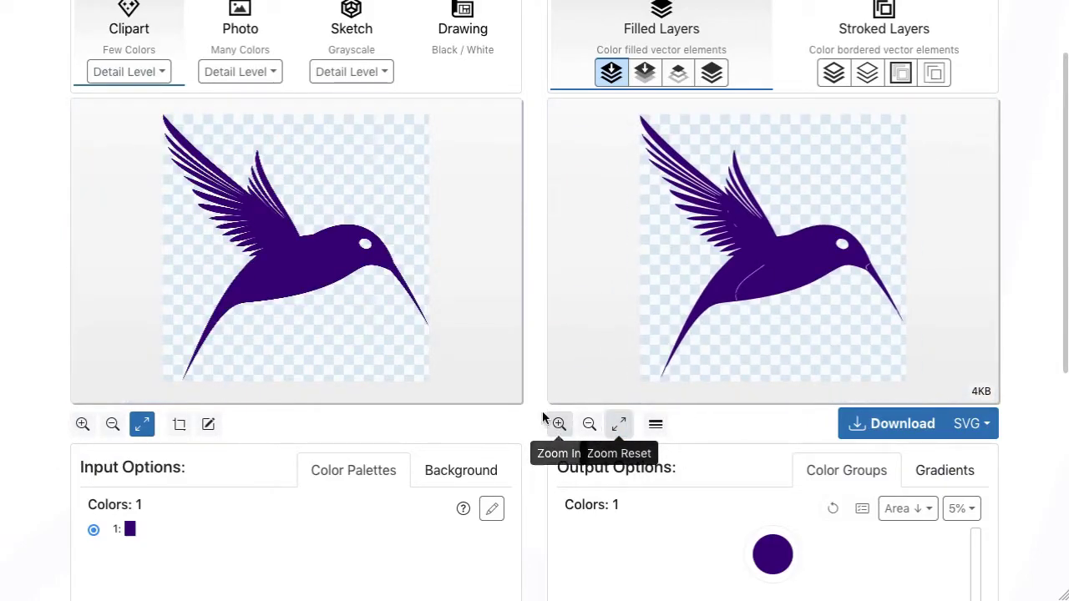
# In Transparency, set transparency to be replaced with solid white
pyautogui.scroll(-1, 537, 382)
pyautogui.scroll(-1, 536, 380)
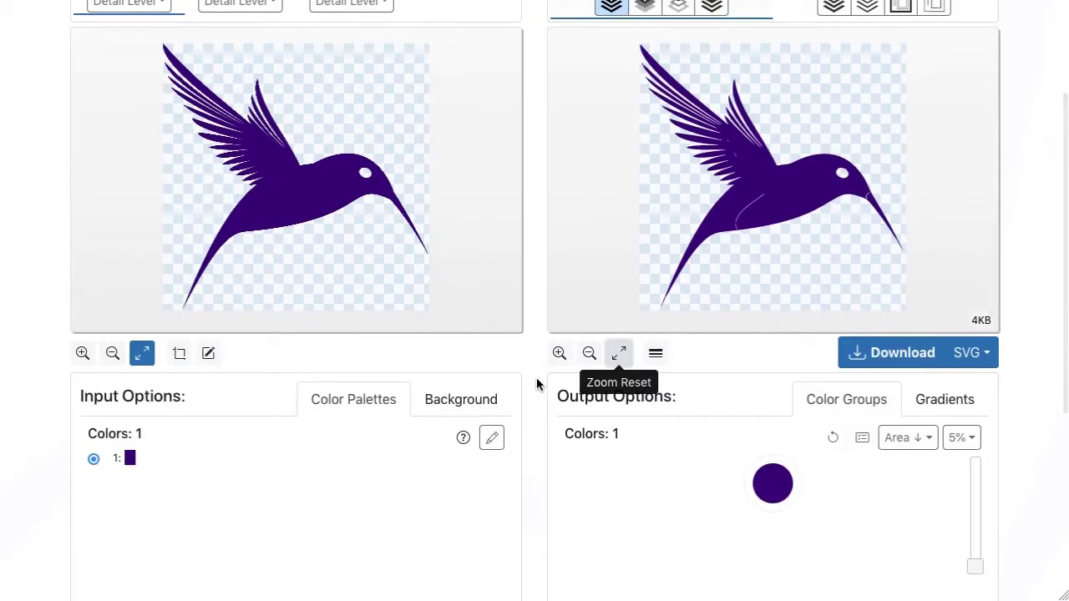
pyautogui.scroll(-1, 537, 380)
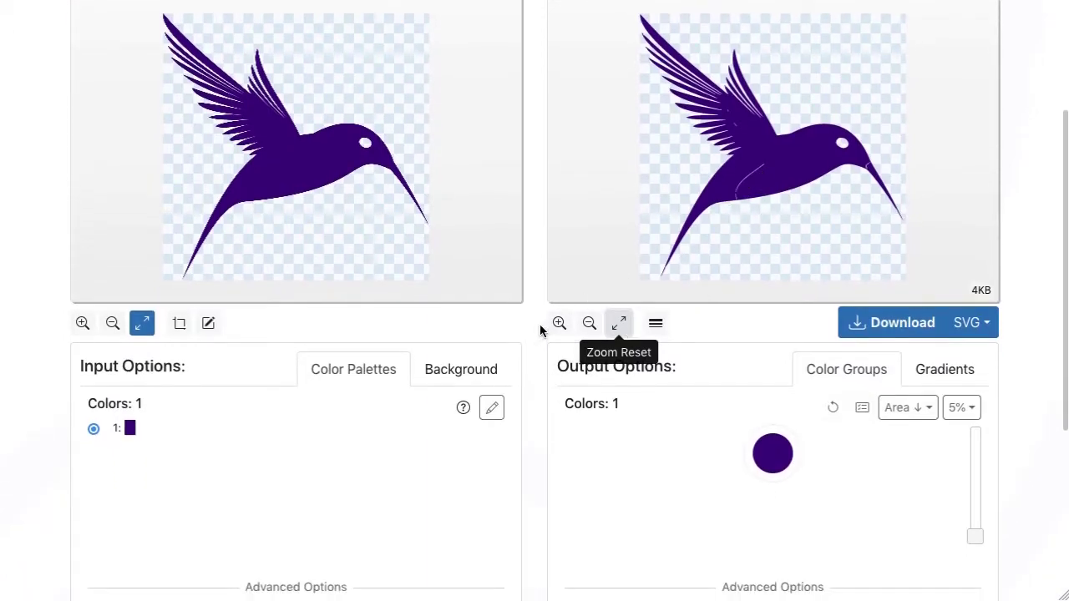
pyautogui.scroll(-5, 539, 326)
pyautogui.moveTo(335, 438); pyautogui.dragTo(290, 439)
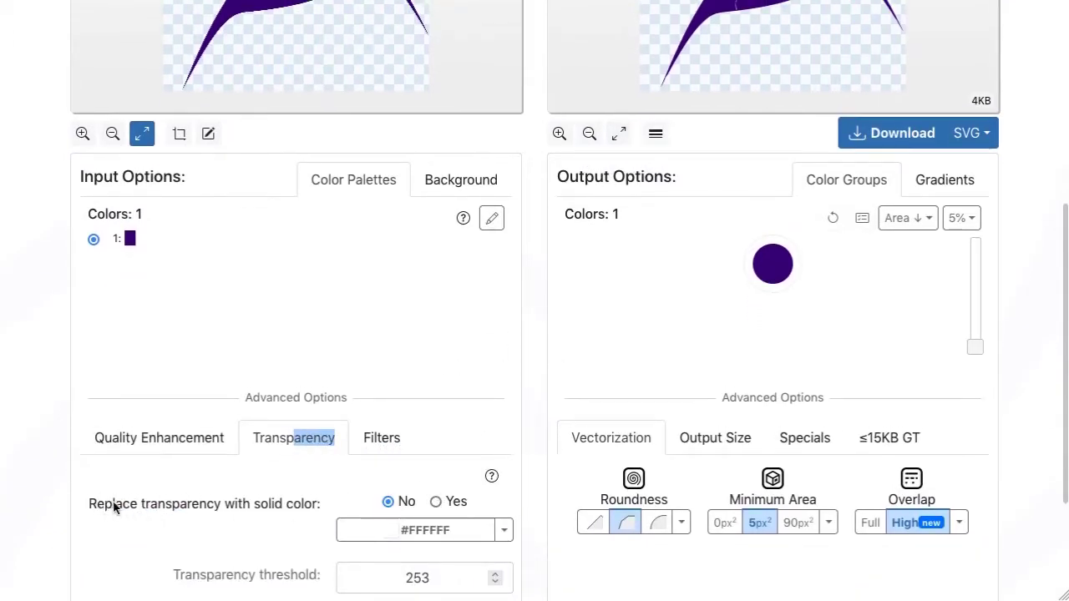
pyautogui.click(436, 502)
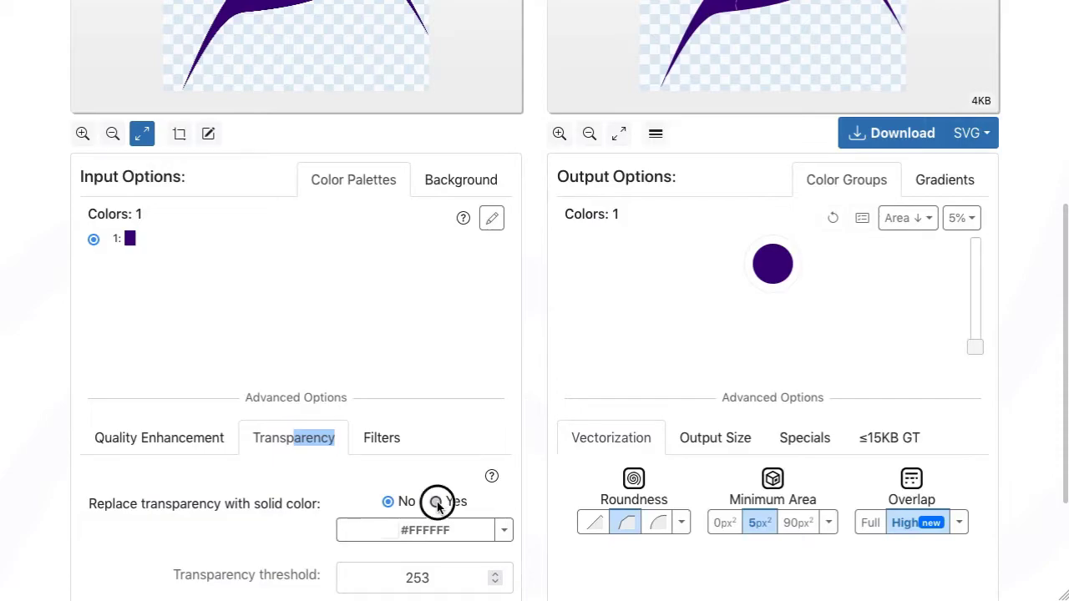
# Exclude the white colour group so only purple #3F007F remains, at 3 KB
pyautogui.scroll(3, 532, 451)
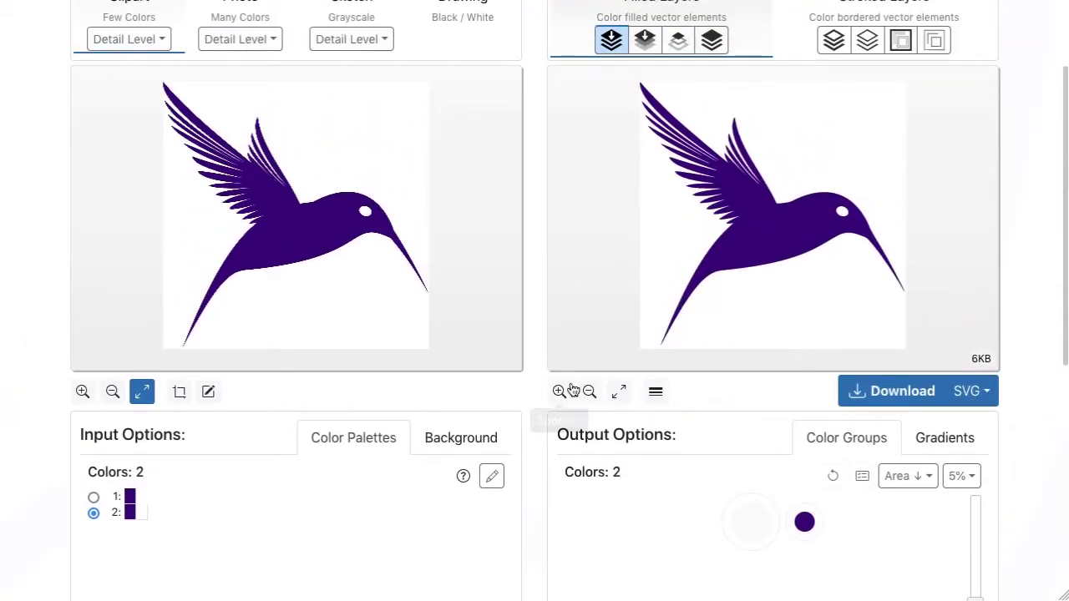
pyautogui.click(559, 391)
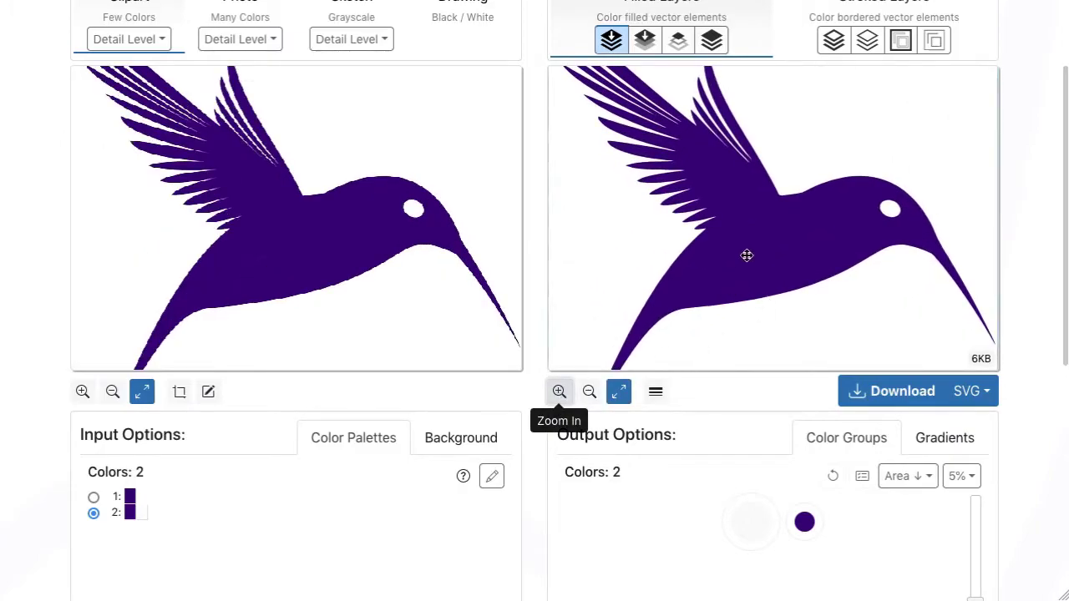
pyautogui.scroll(-1, 1014, 288)
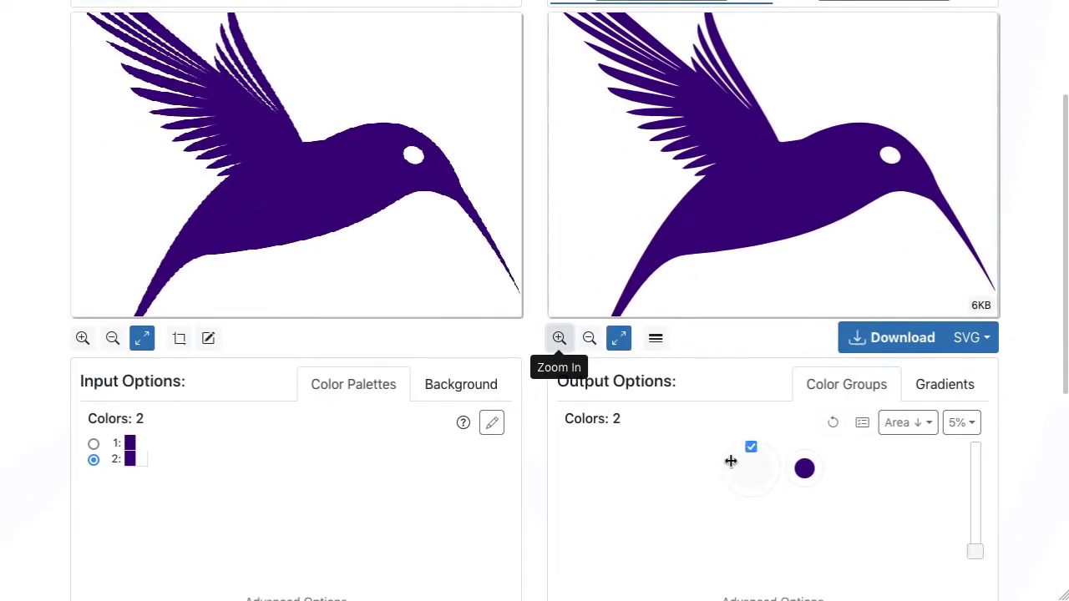
pyautogui.click(472, 391)
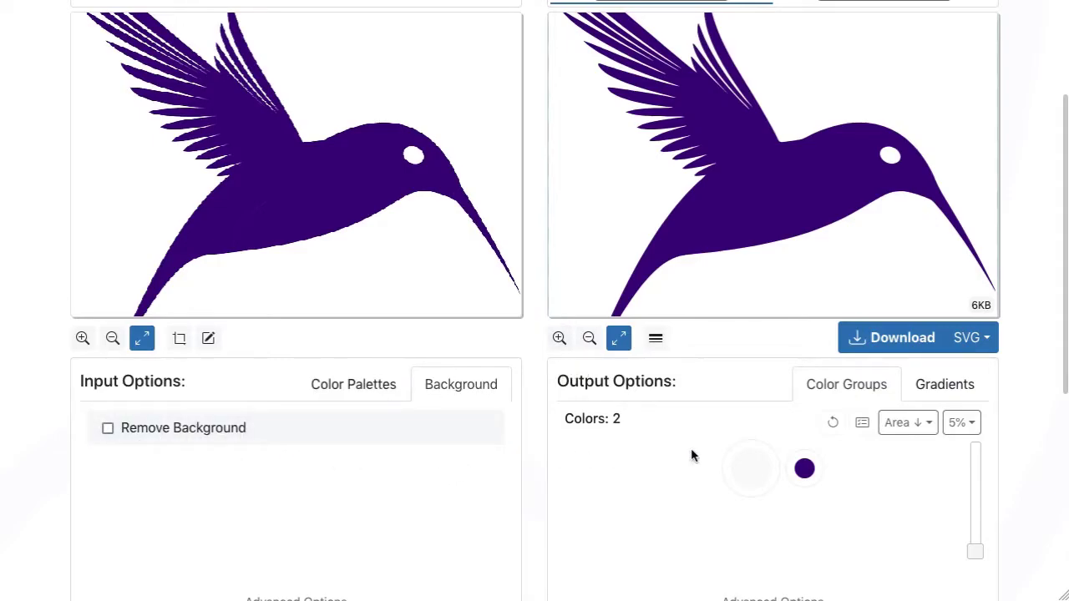
pyautogui.click(751, 448)
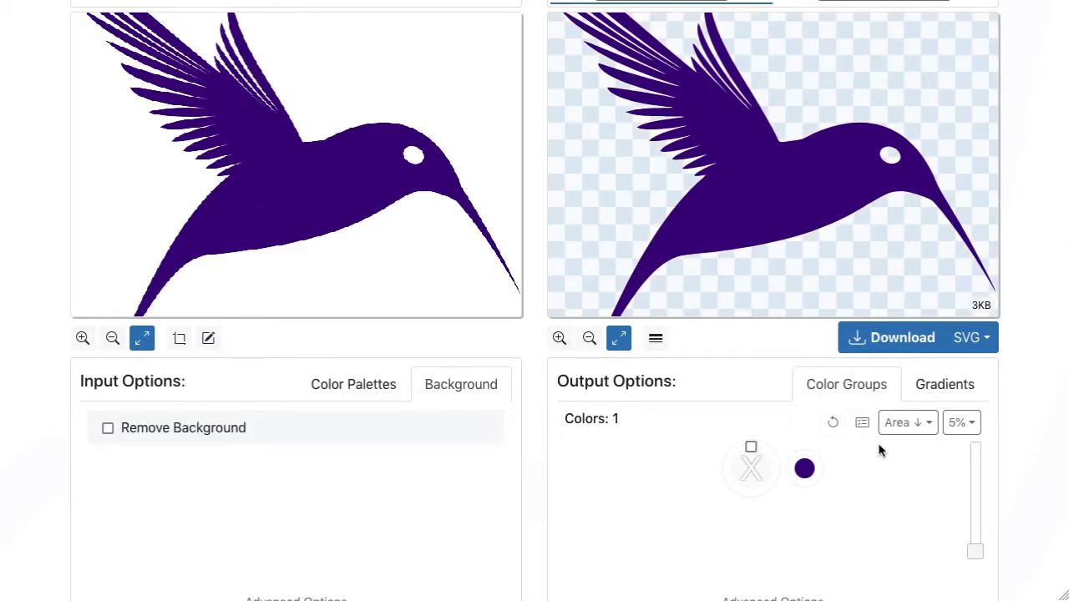
pyautogui.click(618, 338)
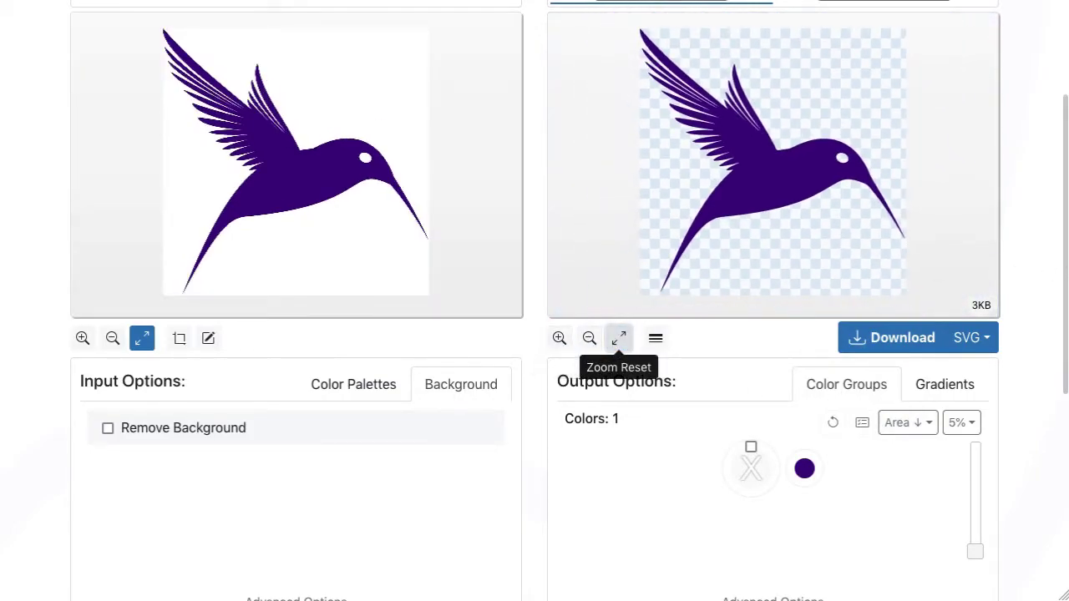
pyautogui.scroll(1, 1024, 242)
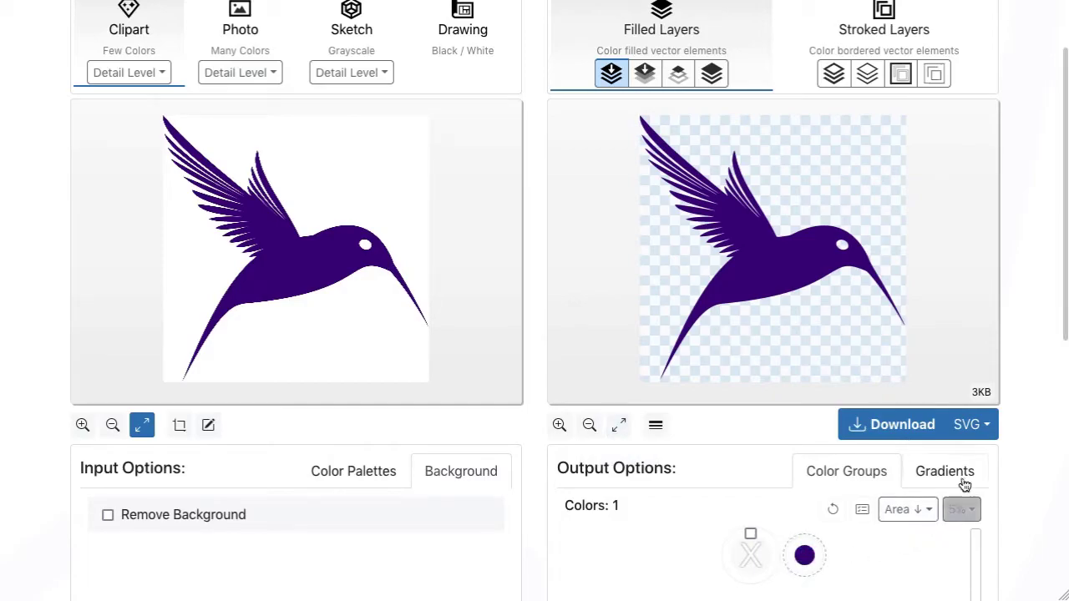
pyautogui.scroll(-2, 1020, 398)
# Recolour the hummingbird's fill from purple #3F007F to bright red #D92A1B
pyautogui.moveTo(805, 395)
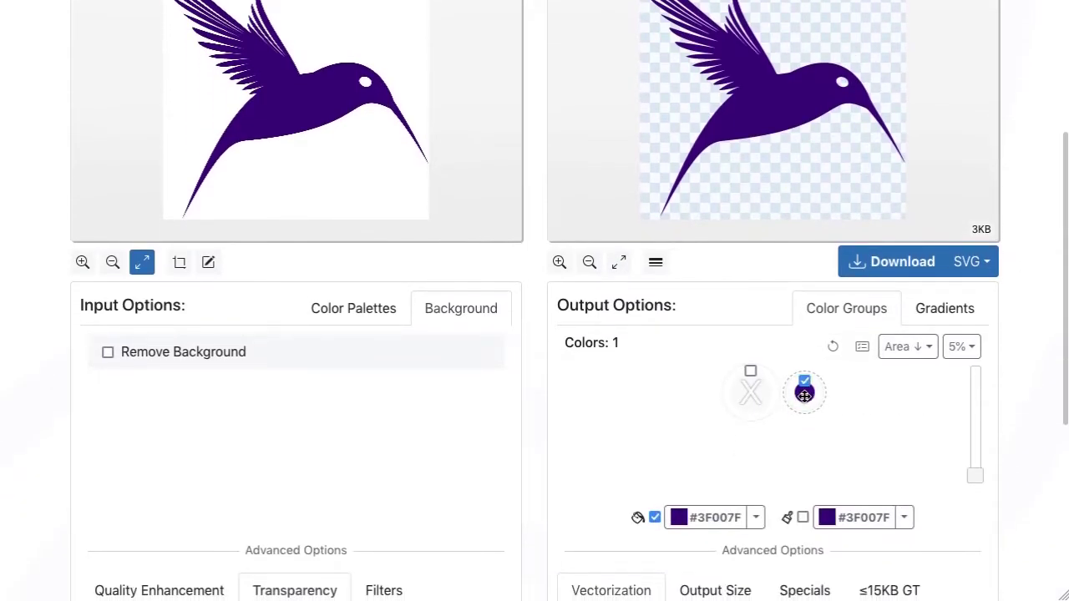
pyautogui.click(702, 518)
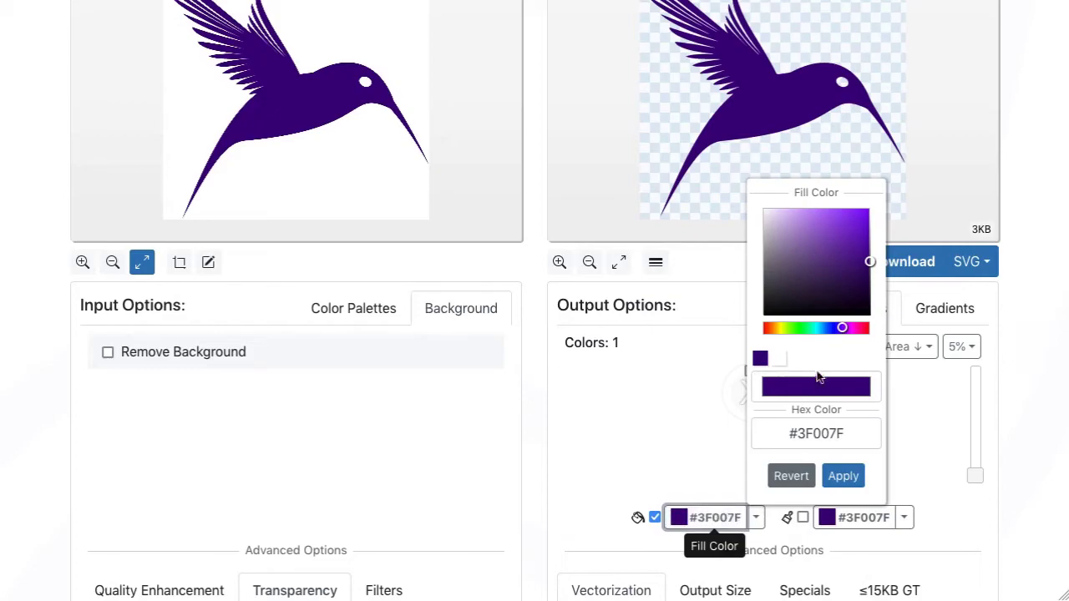
pyautogui.moveTo(790, 327); pyautogui.dragTo(766, 331)
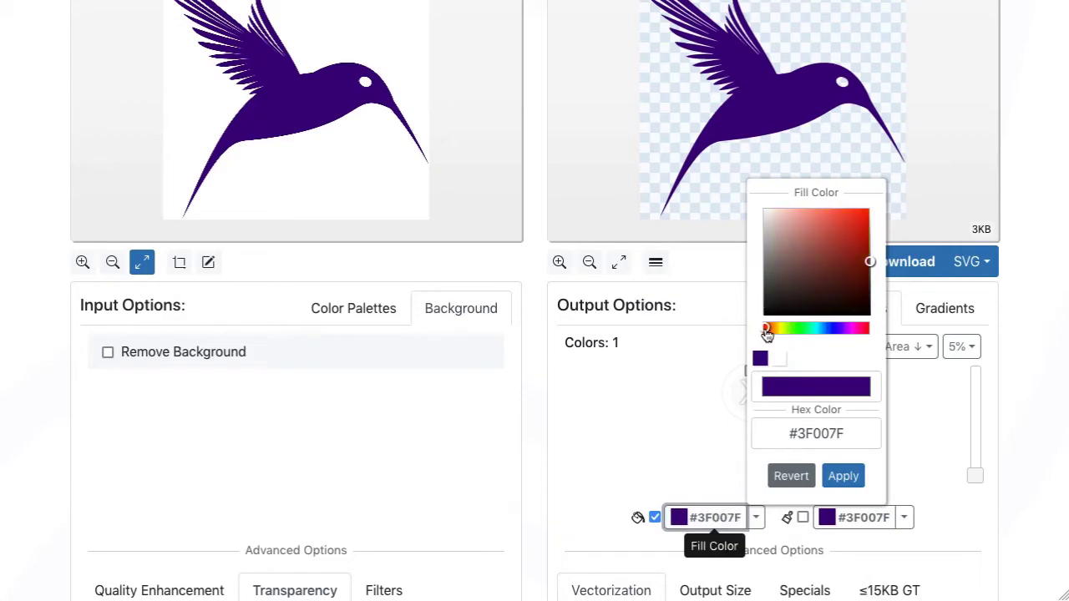
pyautogui.moveTo(856, 276); pyautogui.dragTo(856, 224)
pyautogui.click(843, 476)
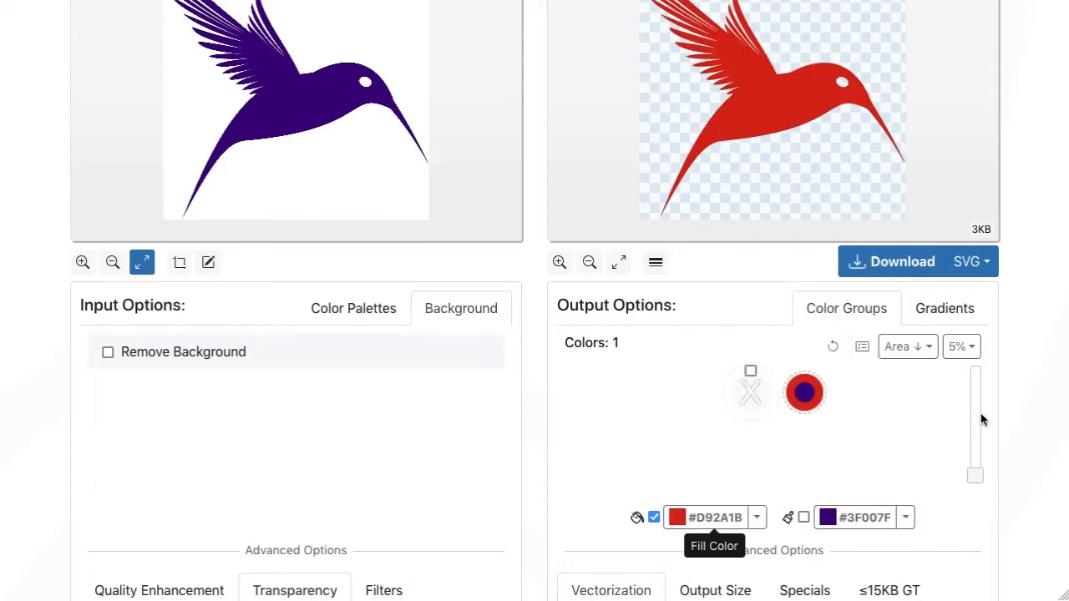
pyautogui.scroll(1, 1013, 354)
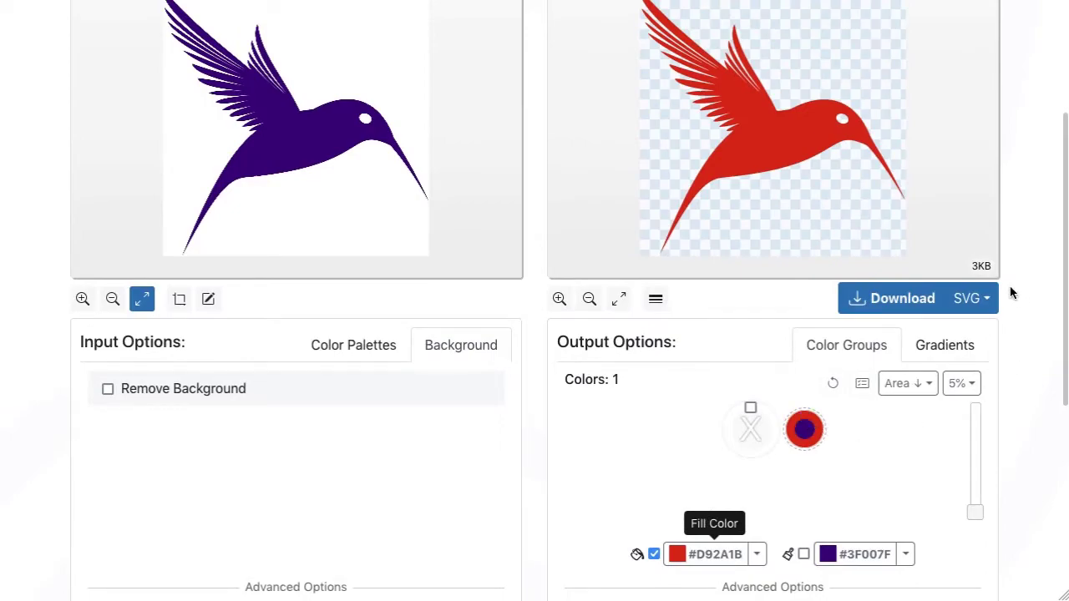
pyautogui.scroll(4, 1010, 292)
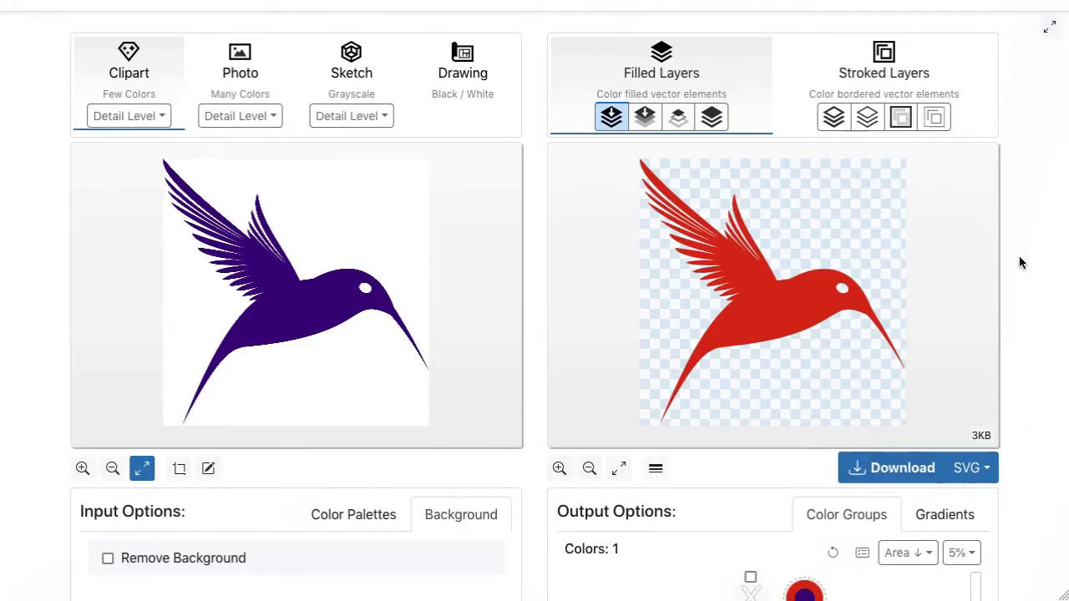
pyautogui.scroll(1, 1019, 250)
pyautogui.click(197, 35)
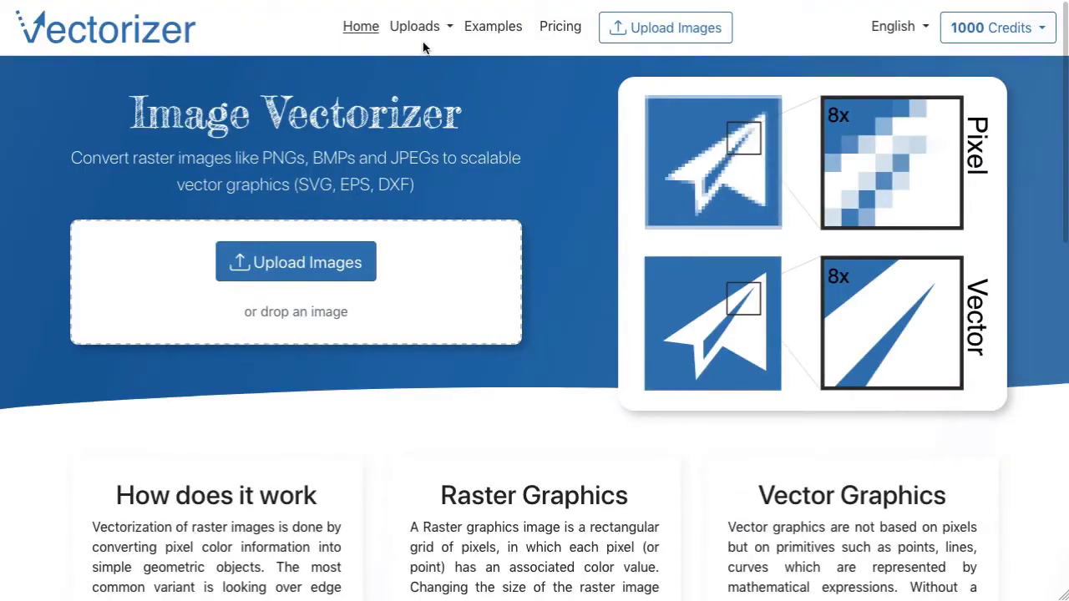
pyautogui.moveTo(535, 598); pyautogui.dragTo(543, 186)
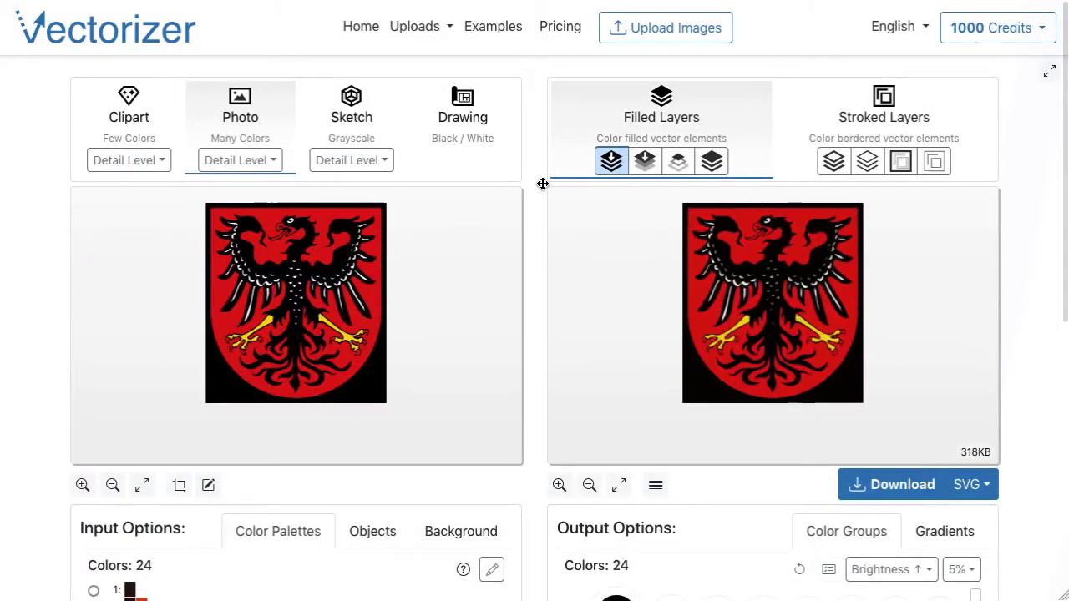
pyautogui.click(81, 485)
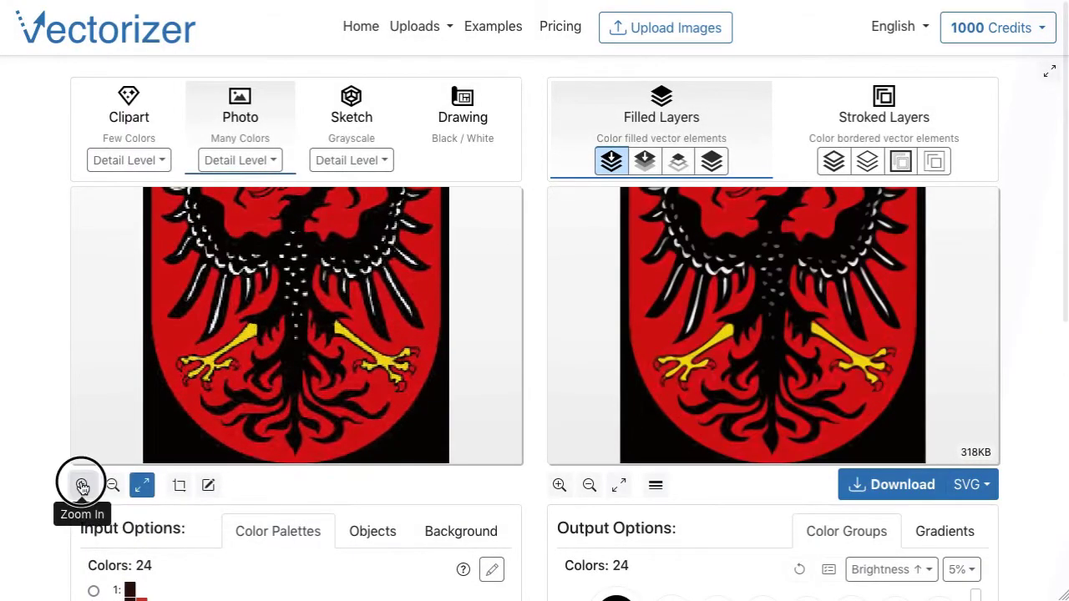
pyautogui.click(82, 485)
pyautogui.moveTo(576, 196); pyautogui.dragTo(657, 296)
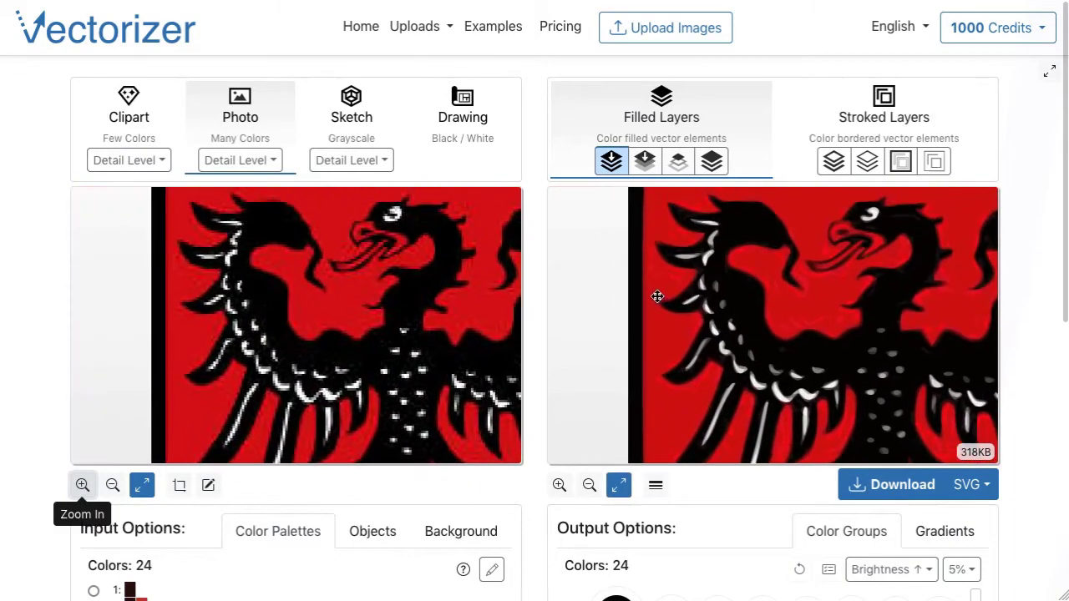
pyautogui.moveTo(410, 291); pyautogui.dragTo(347, 296)
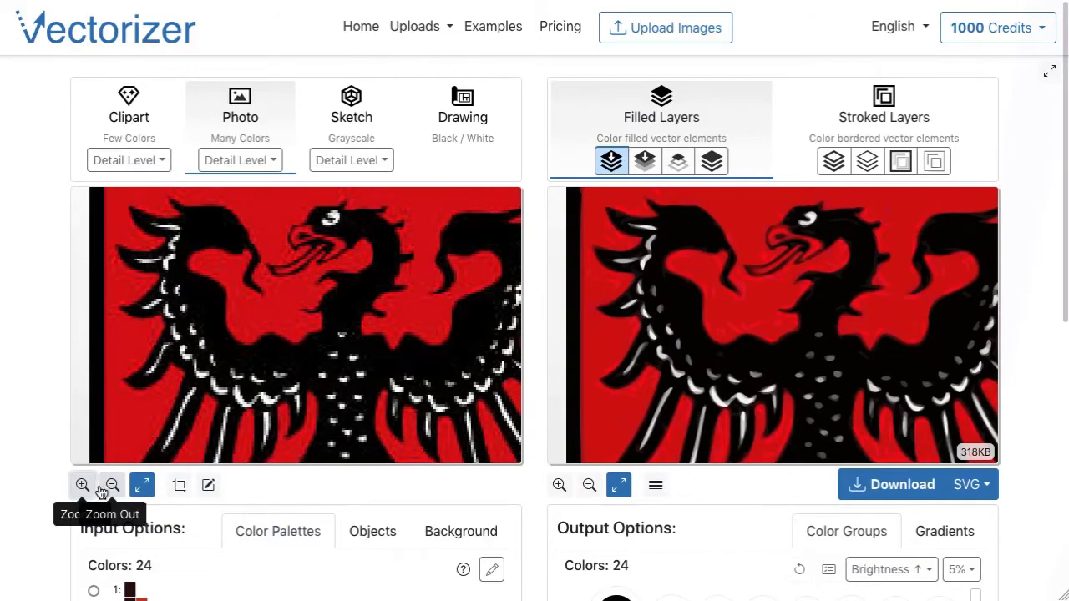
pyautogui.scroll(3, 224, 390)
pyautogui.moveTo(354, 363); pyautogui.dragTo(362, 310)
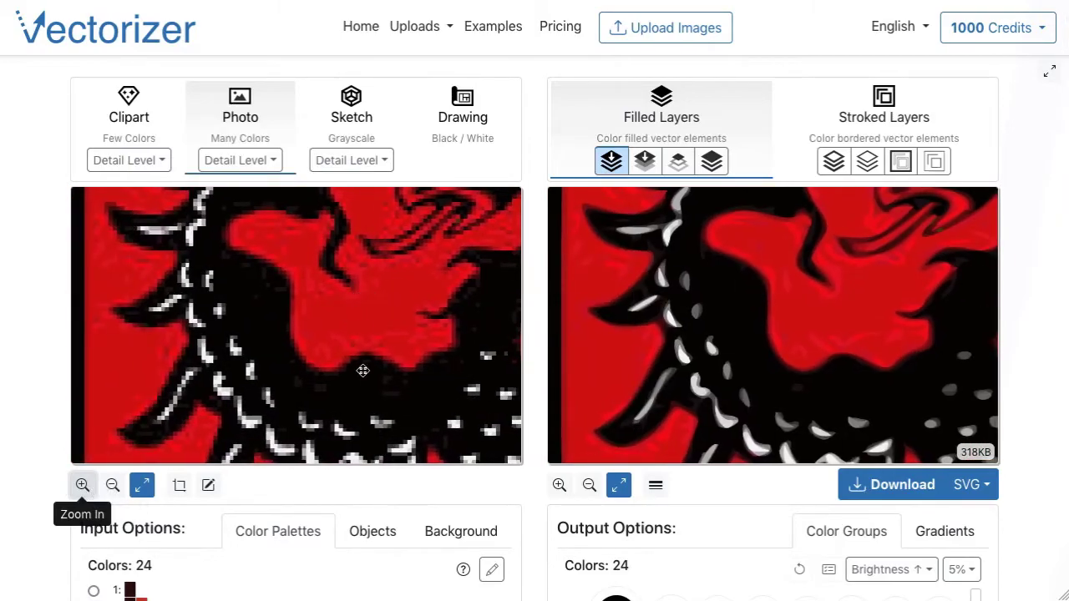
pyautogui.moveTo(363, 365); pyautogui.dragTo(310, 251)
pyautogui.moveTo(367, 335); pyautogui.dragTo(363, 210)
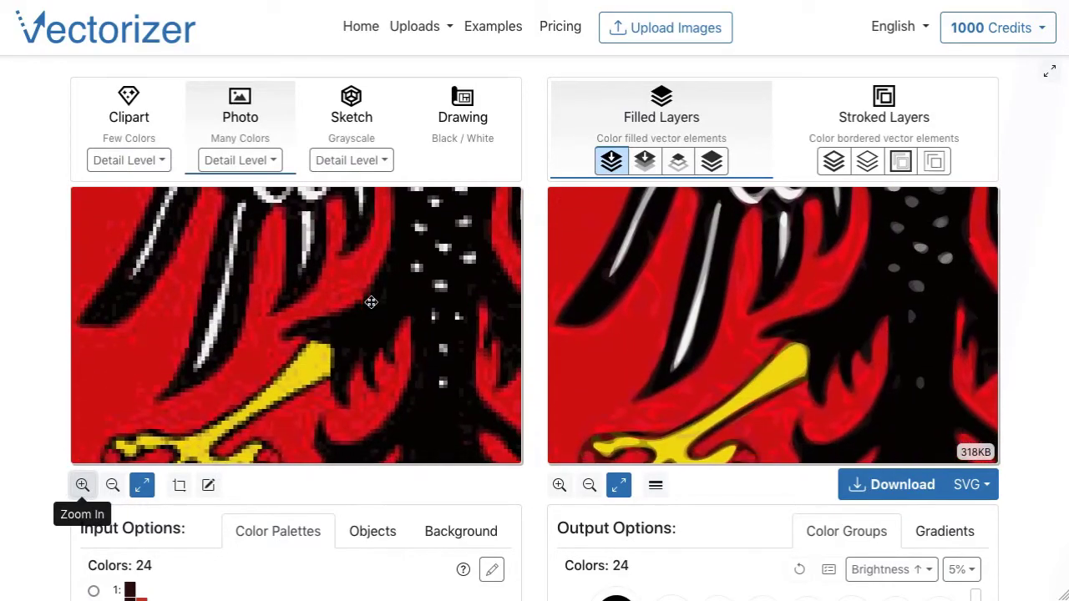
pyautogui.moveTo(637, 348); pyautogui.dragTo(652, 258)
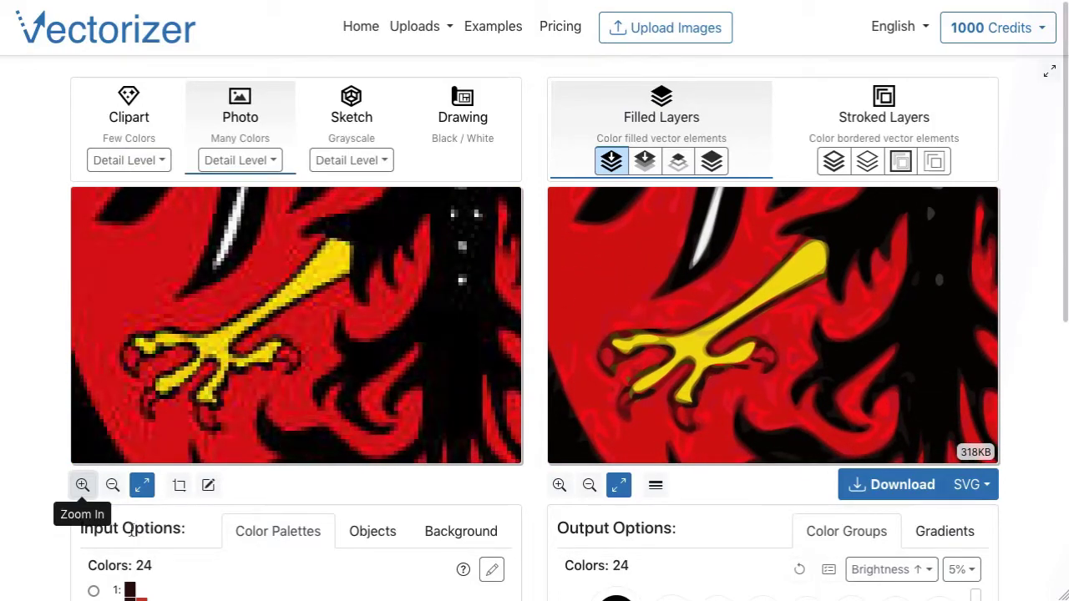
pyautogui.click(112, 485)
pyautogui.moveTo(271, 348); pyautogui.dragTo(262, 393)
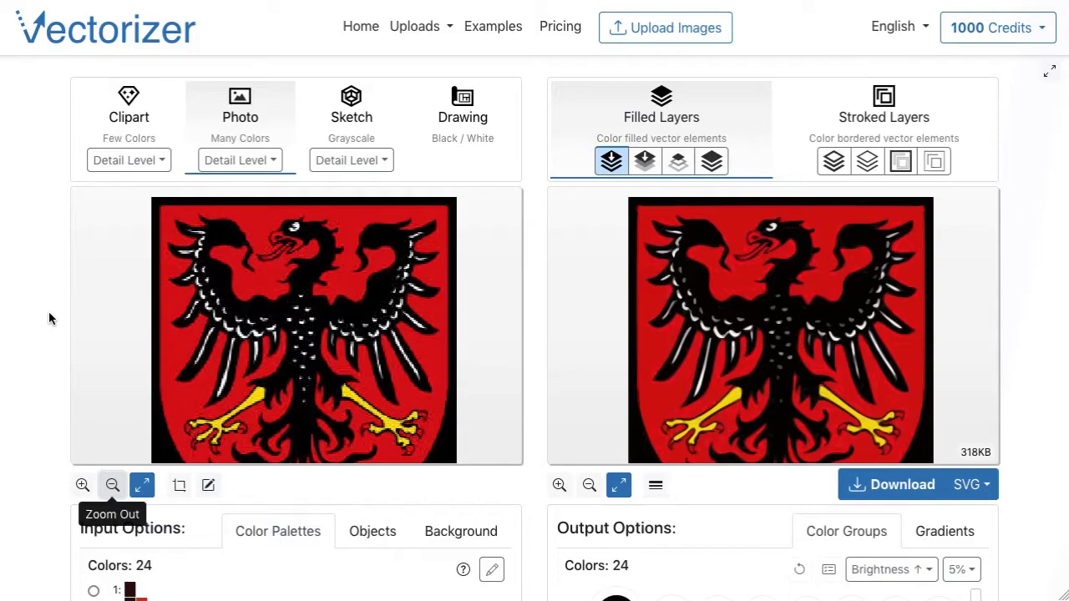
pyautogui.scroll(-1, 48, 318)
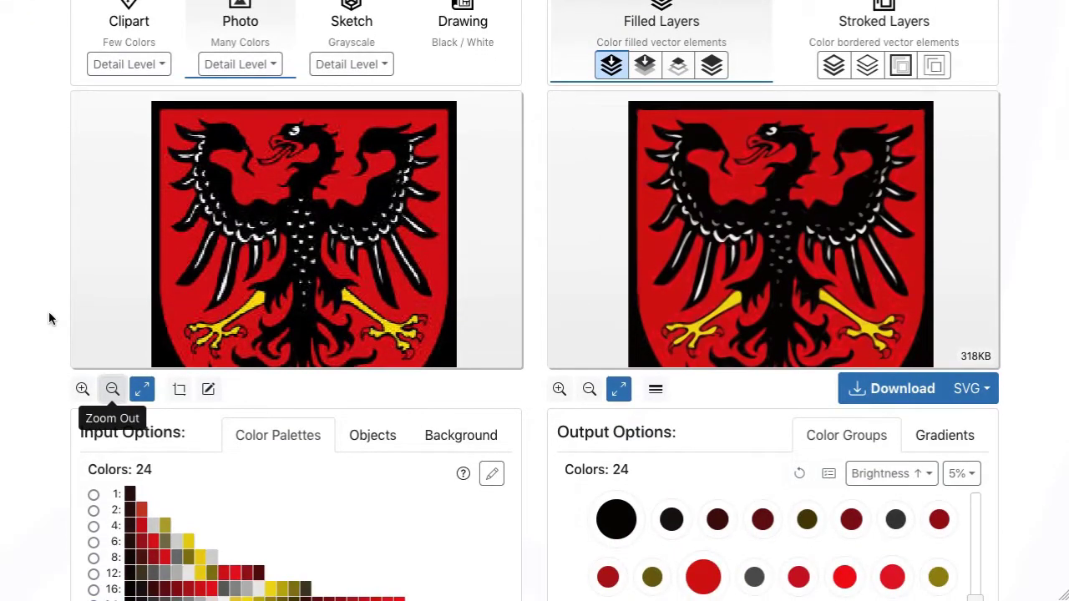
# Set Noise Reduction to High, re-tracing the eagle to 16 colours at 161 KB
pyautogui.scroll(-1, 49, 317)
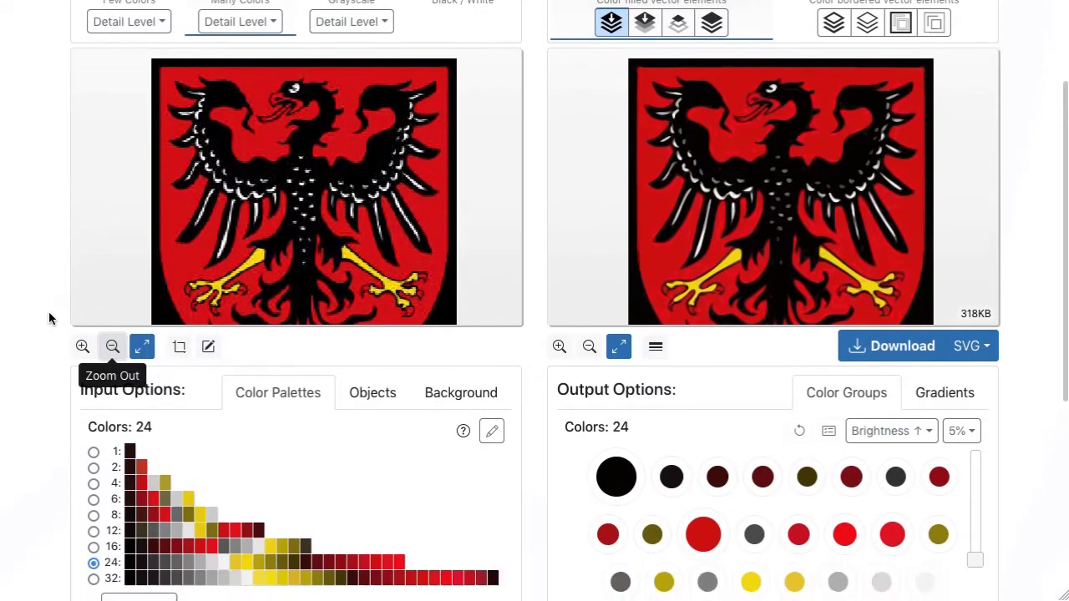
pyautogui.scroll(1, 49, 317)
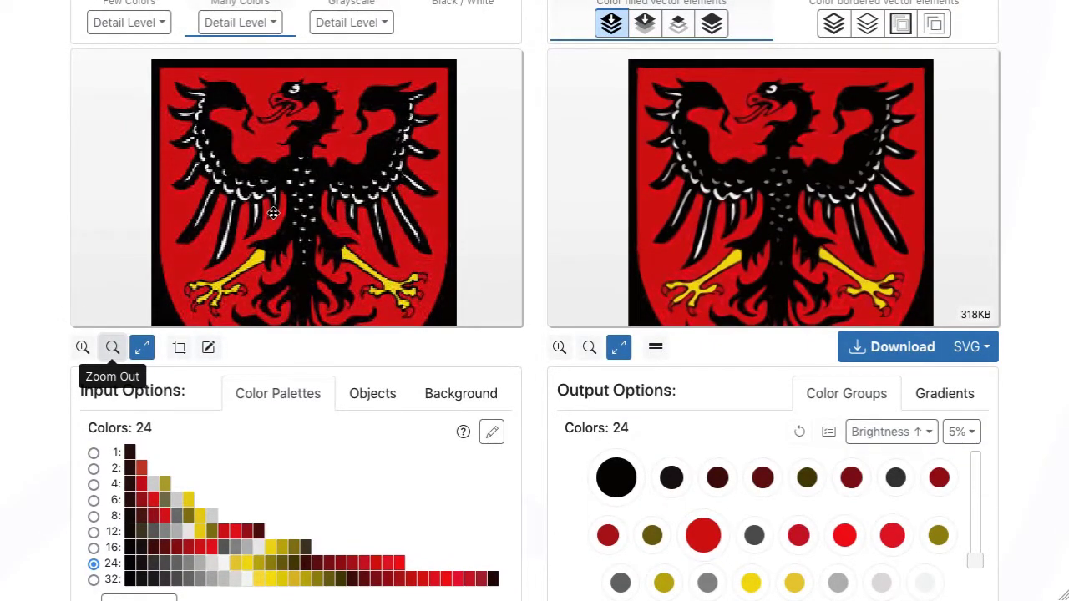
pyautogui.scroll(-3, 46, 393)
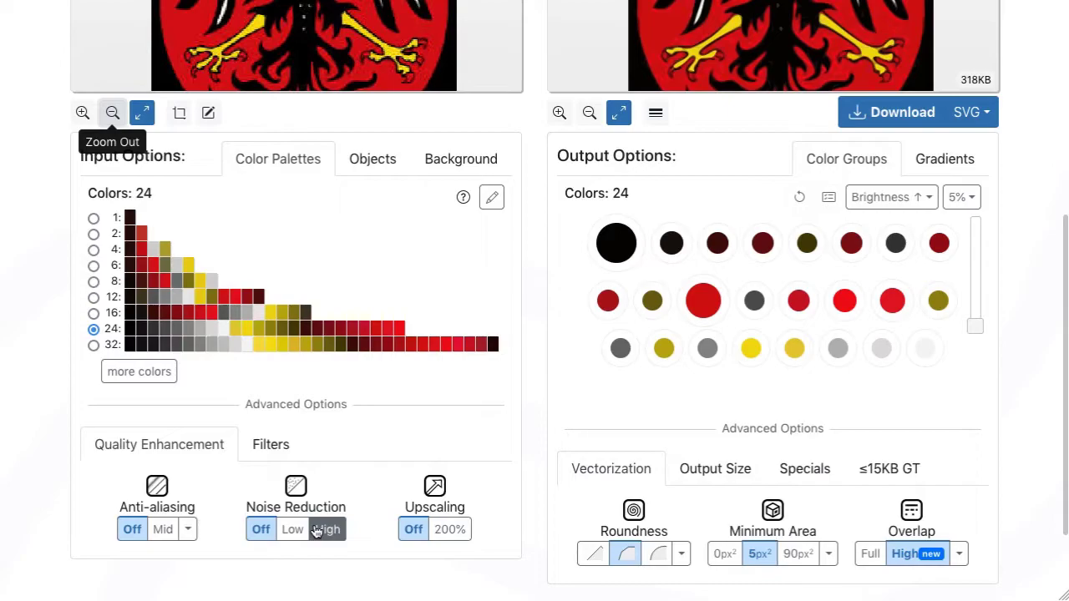
pyautogui.click(325, 529)
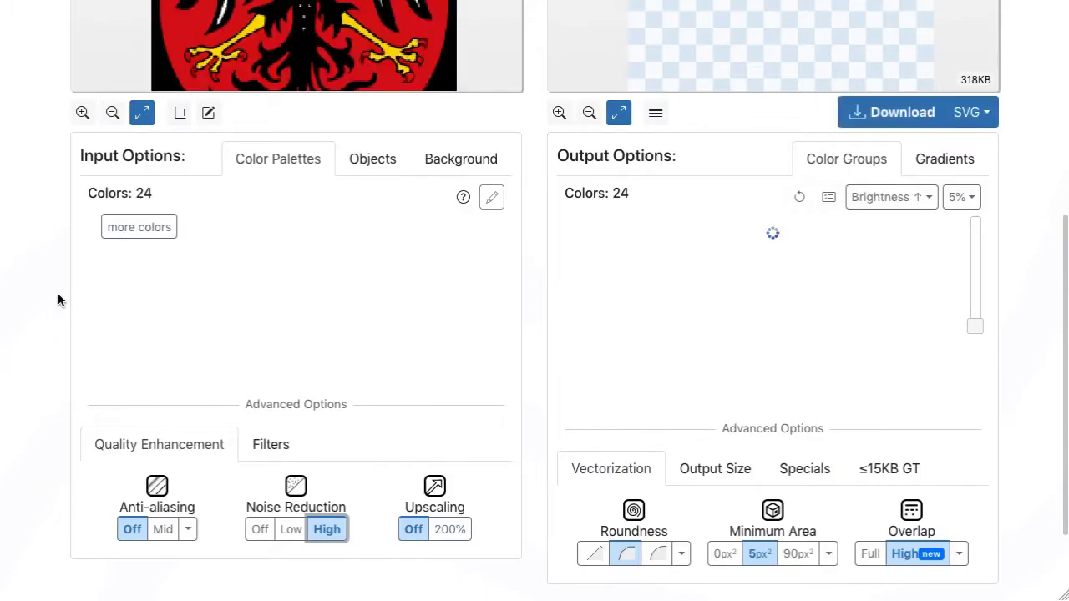
pyautogui.scroll(3, 58, 296)
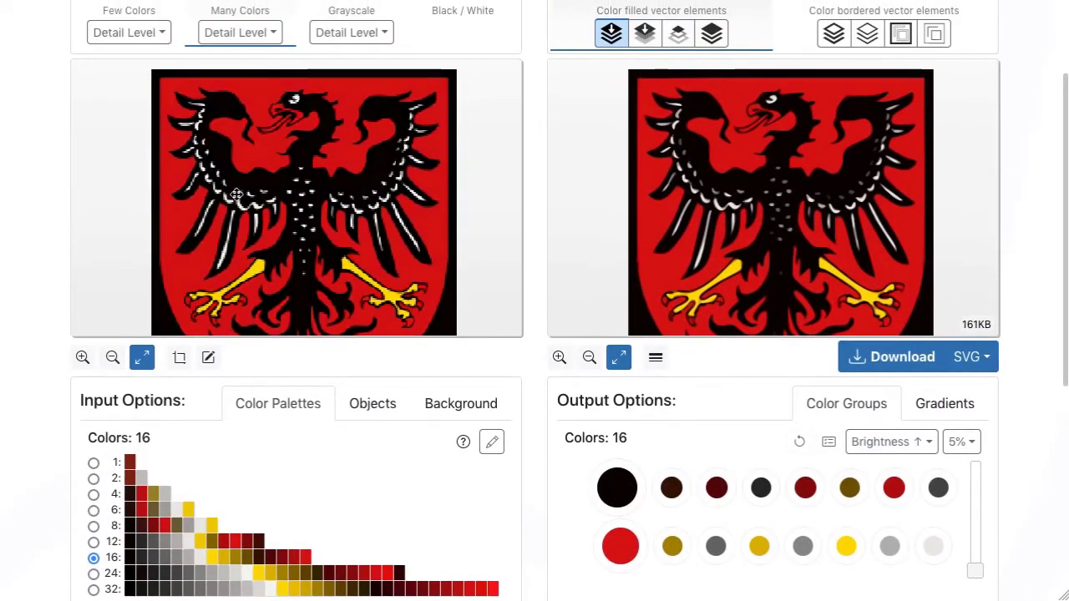
pyautogui.click(83, 357)
pyautogui.click(112, 358)
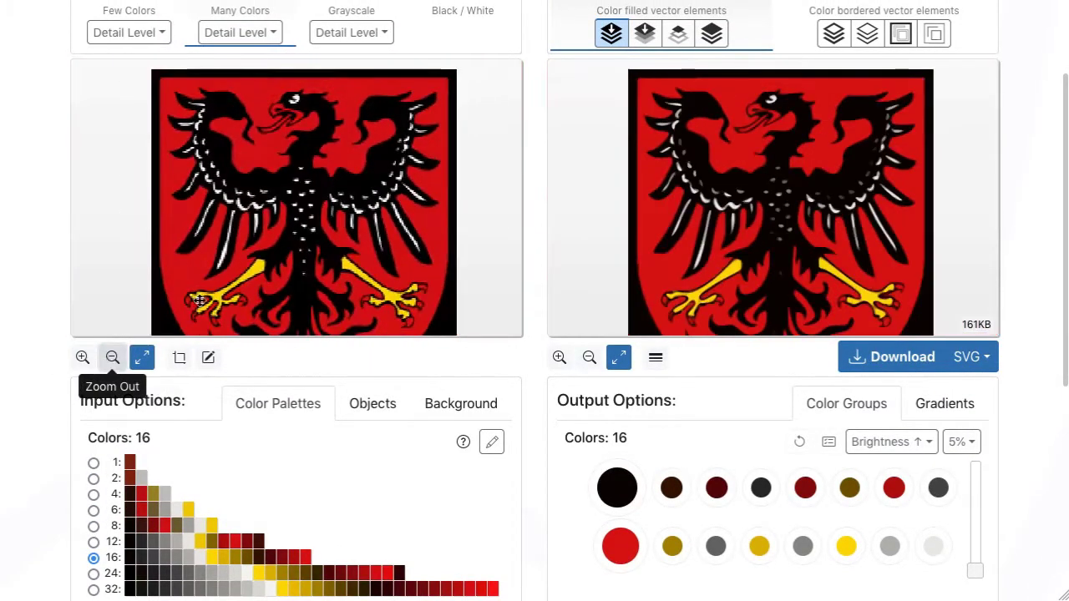
# Upscale the eagle input to 200%, regenerating a smoother 313 KB vector result
pyautogui.moveTo(190, 219); pyautogui.dragTo(212, 281)
pyautogui.click(82, 357)
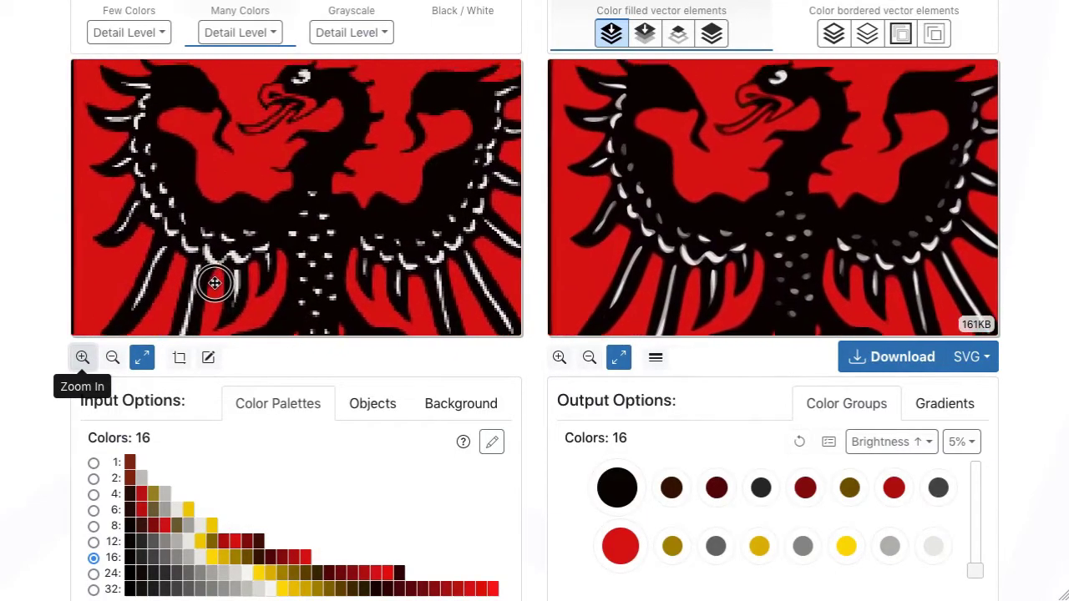
pyautogui.scroll(-4, 38, 301)
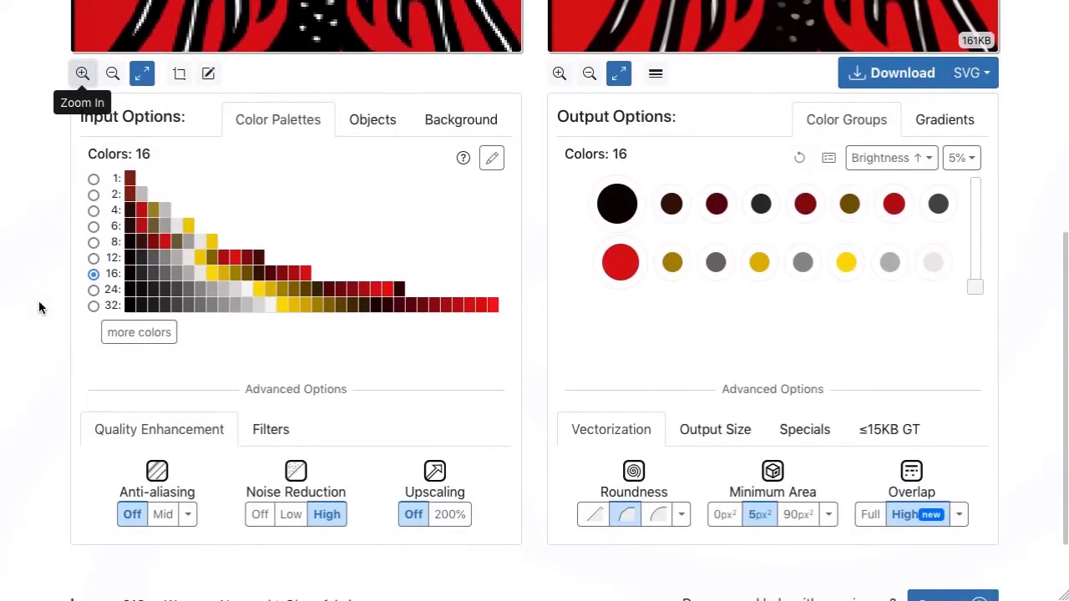
pyautogui.click(450, 493)
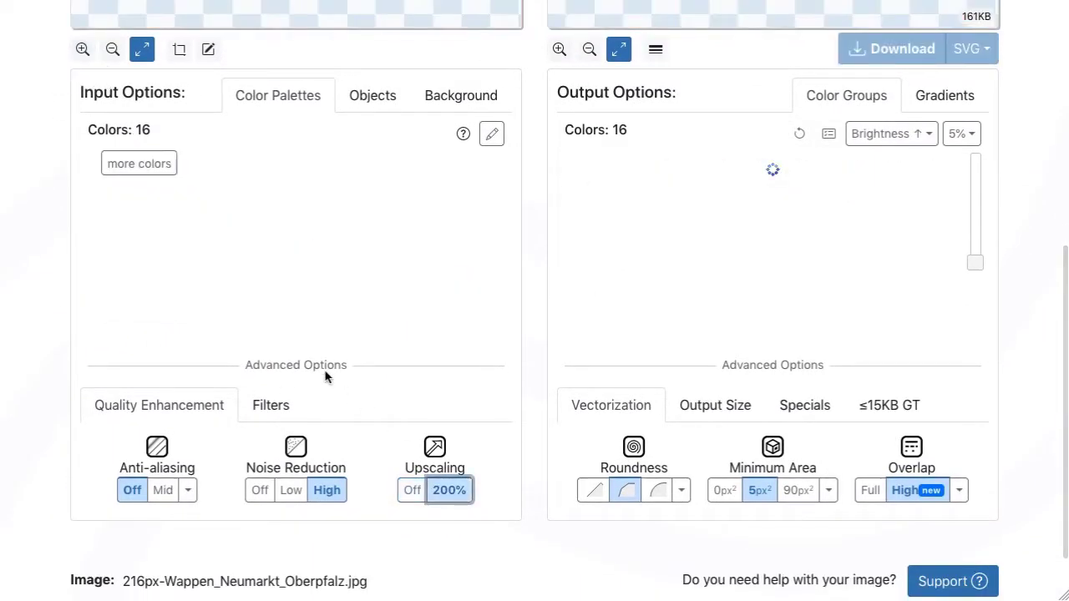
pyautogui.scroll(4, 37, 209)
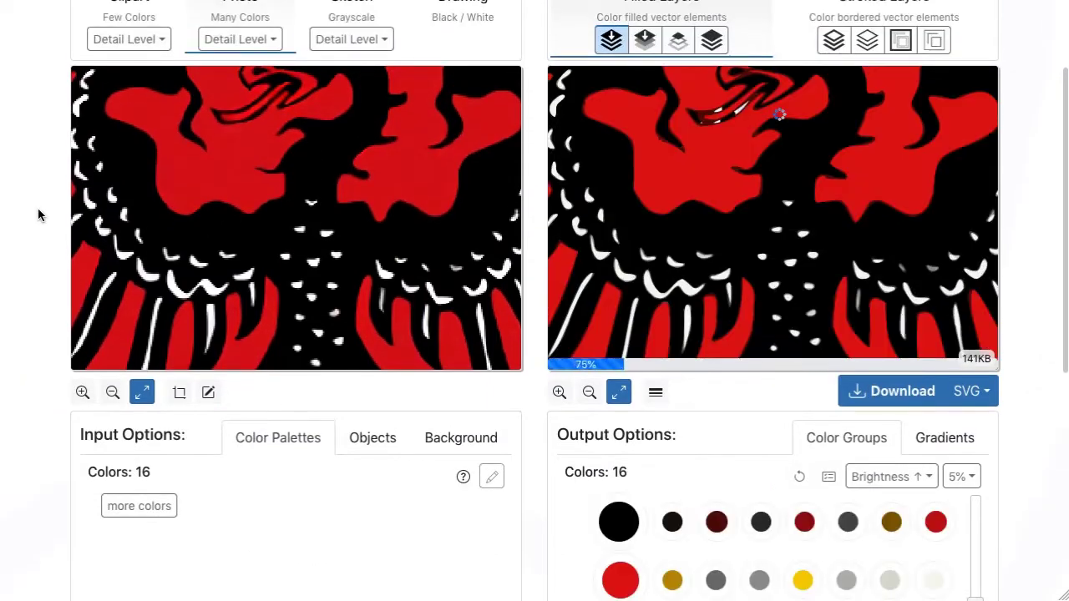
pyautogui.click(113, 392)
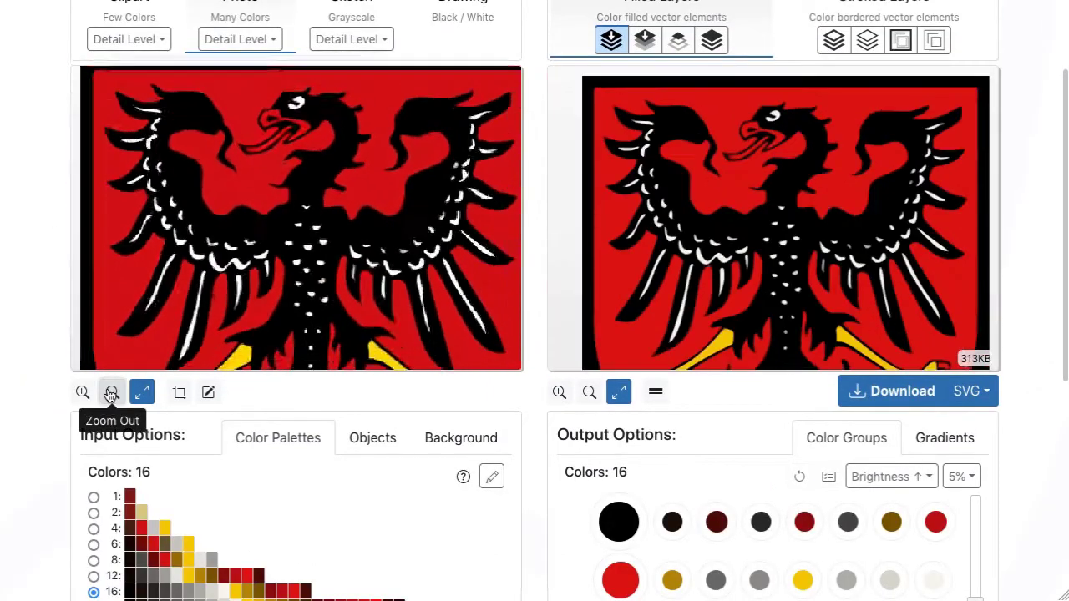
pyautogui.moveTo(275, 277)
pyautogui.mouseDown()
pyautogui.moveTo(274, 201)
pyautogui.moveTo(286, 222)
pyautogui.moveTo(281, 268)
pyautogui.mouseUp()
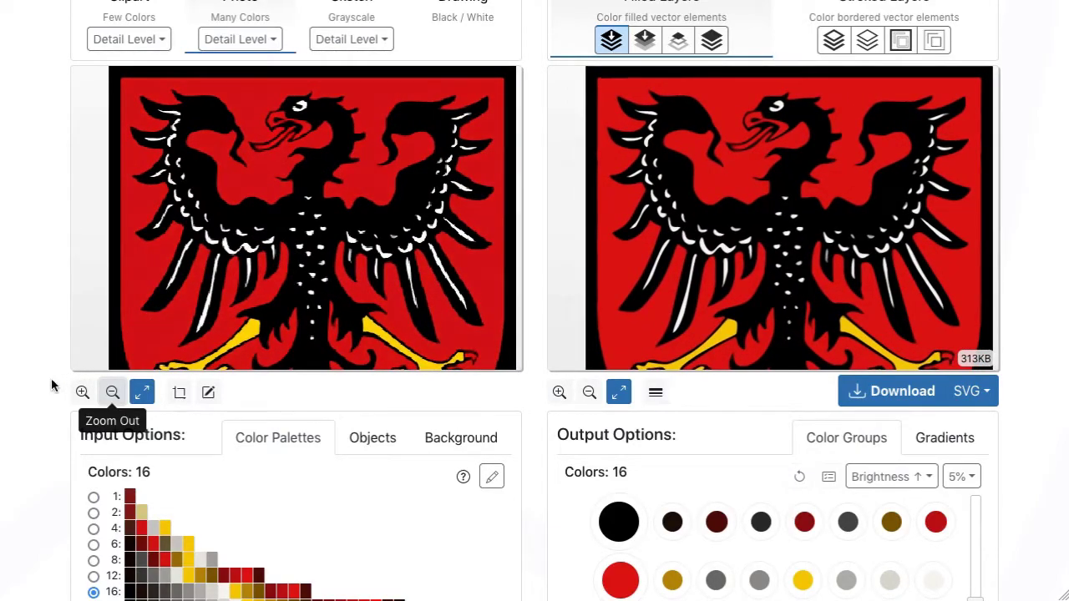
pyautogui.scroll(-1, 51, 385)
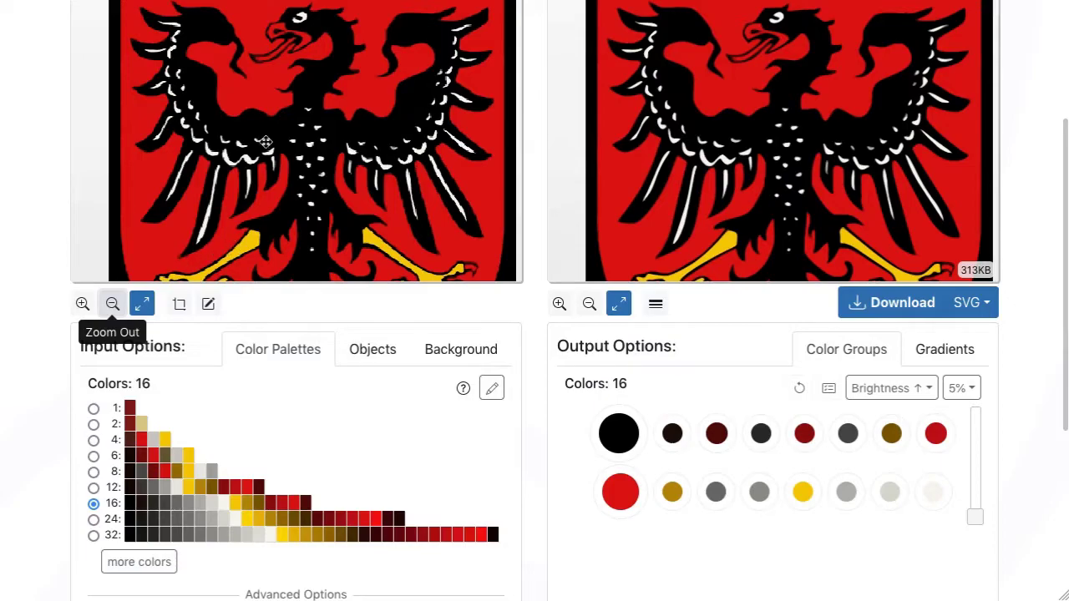
# Switch to the 6-colour input palette and merge the dark-red output group into black
pyautogui.click(95, 456)
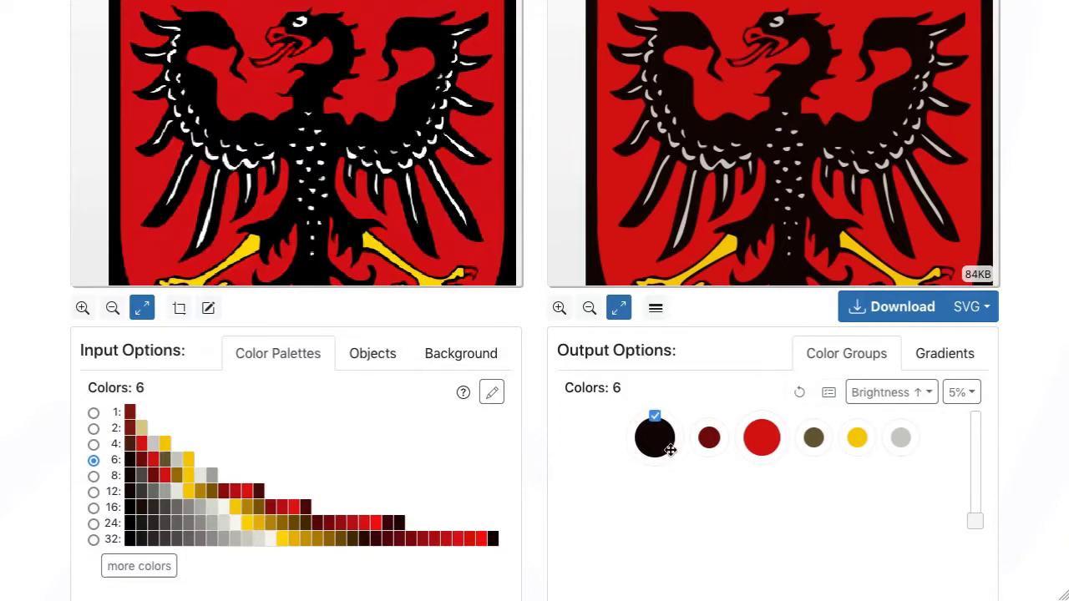
pyautogui.moveTo(699, 438); pyautogui.dragTo(765, 435)
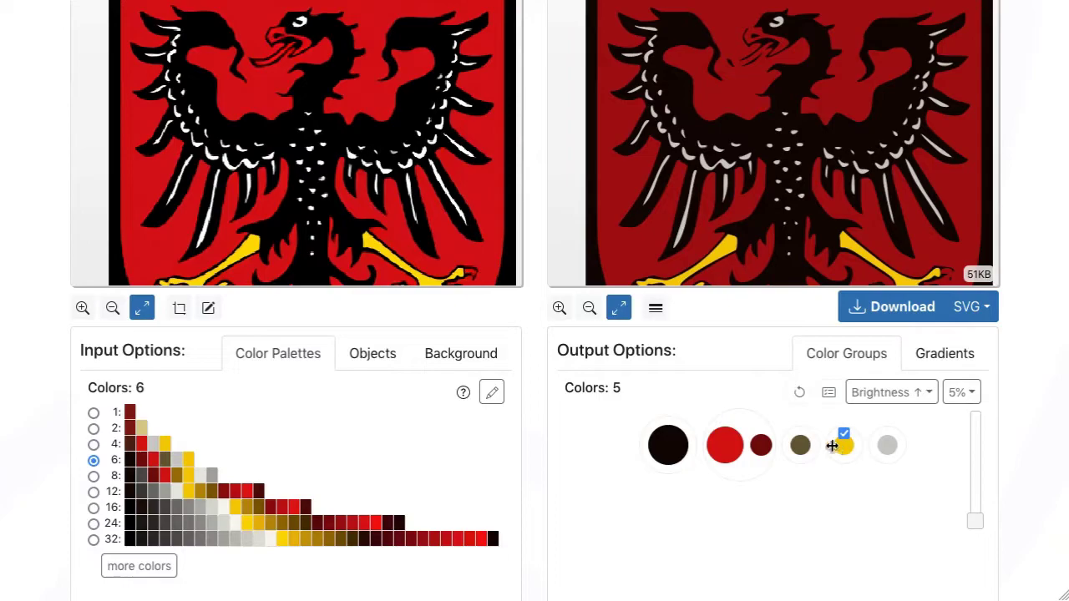
pyautogui.moveTo(761, 446); pyautogui.dragTo(662, 449)
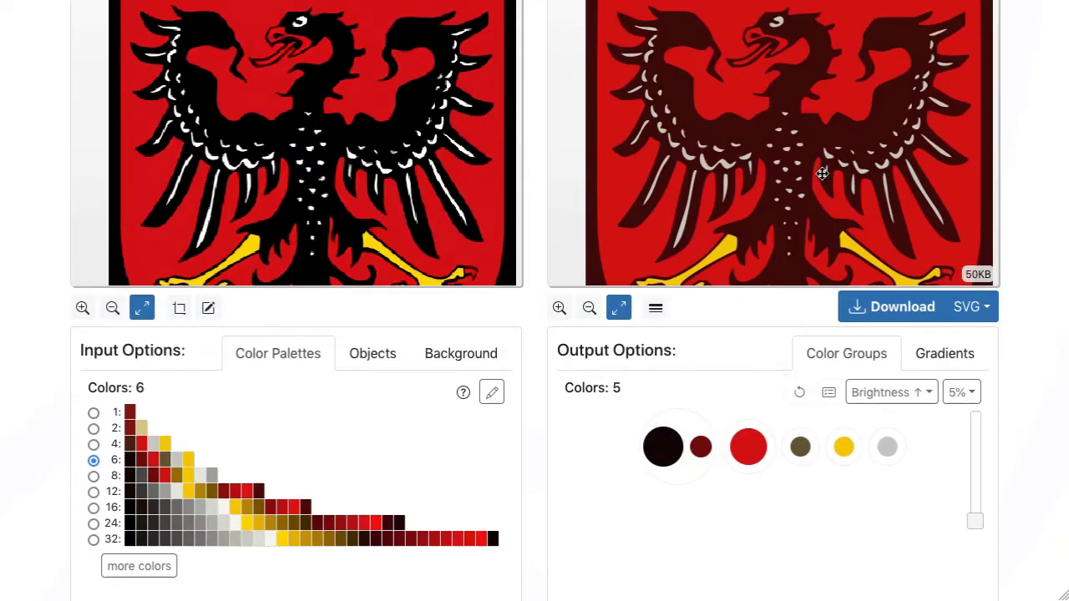
pyautogui.moveTo(749, 135)
pyautogui.mouseDown()
pyautogui.moveTo(735, 219)
pyautogui.moveTo(737, 153)
pyautogui.mouseUp()
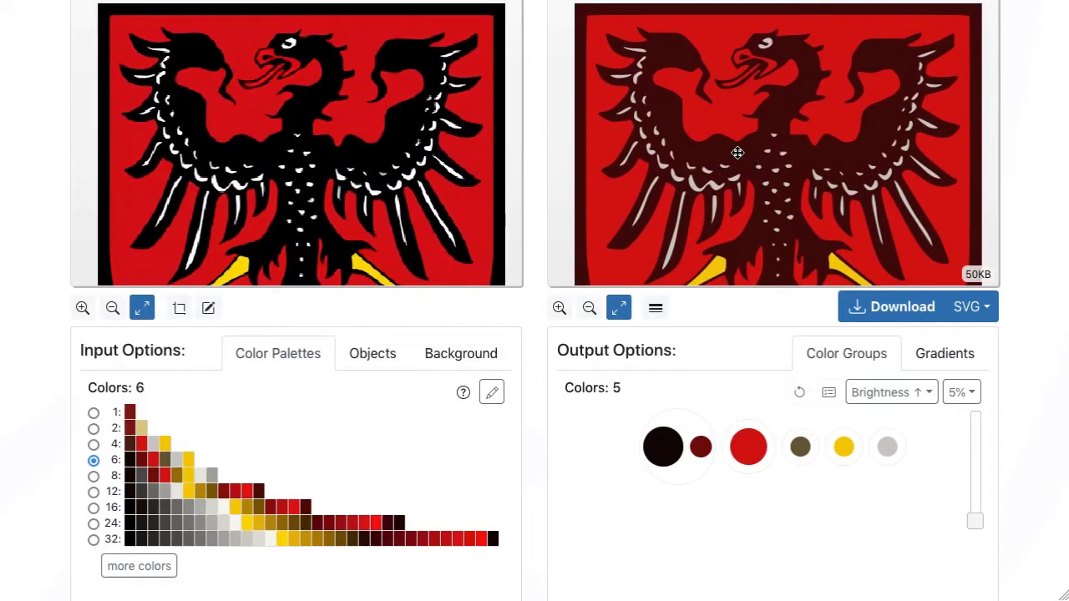
pyautogui.click(499, 394)
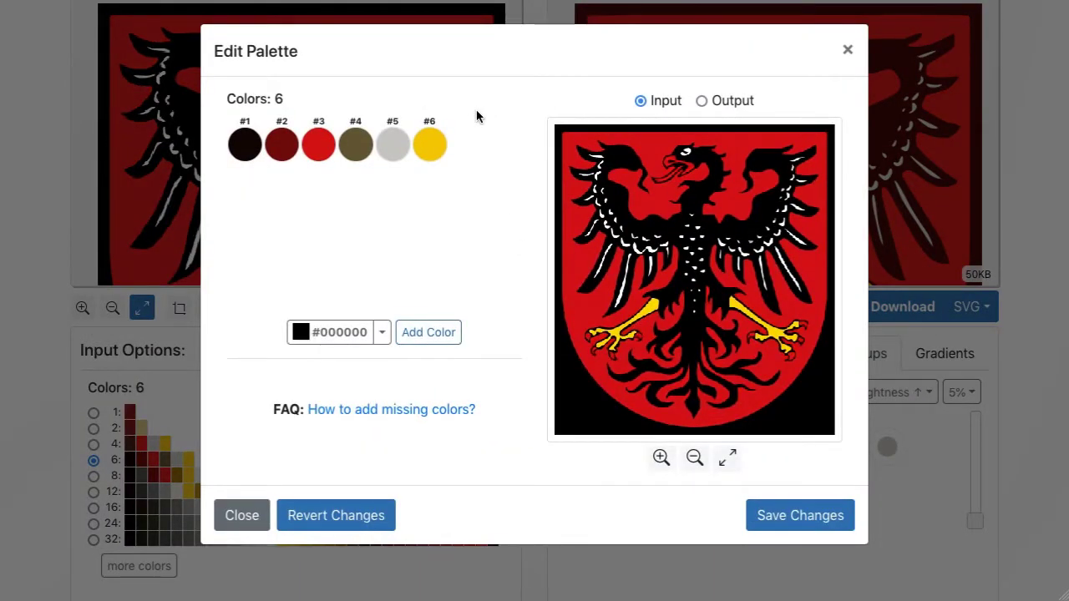
# Delete all six existing colours from the eagle's palette
pyautogui.click(429, 153)
pyautogui.click(395, 153)
pyautogui.click(357, 156)
pyautogui.click(318, 153)
pyautogui.click(281, 153)
pyautogui.click(245, 156)
# Sample black, yellow, red and off-white from the eagle image into the palette
pyautogui.click(563, 350)
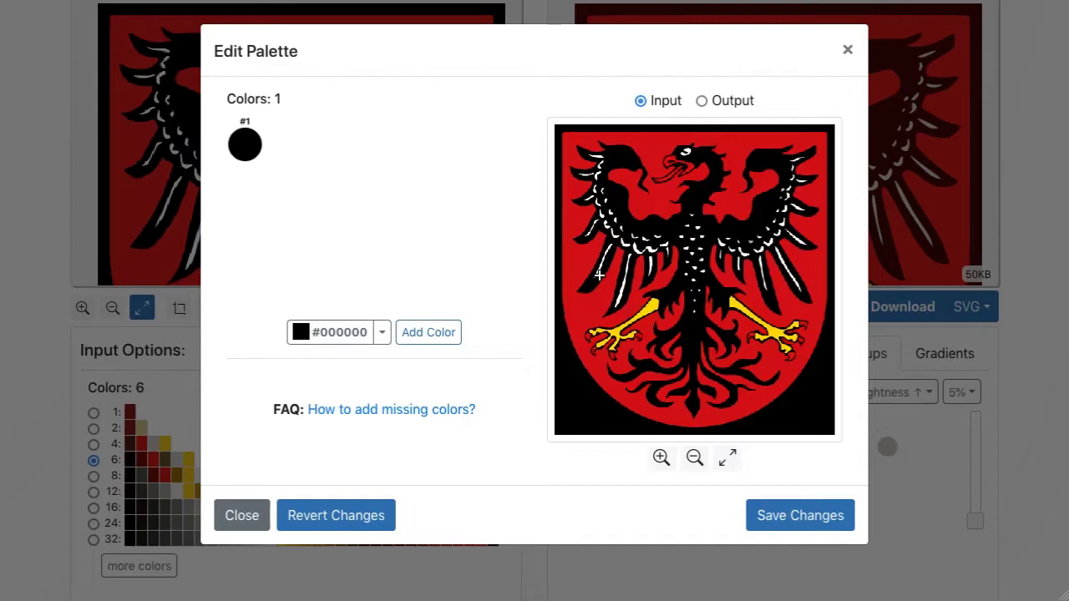
pyautogui.click(613, 334)
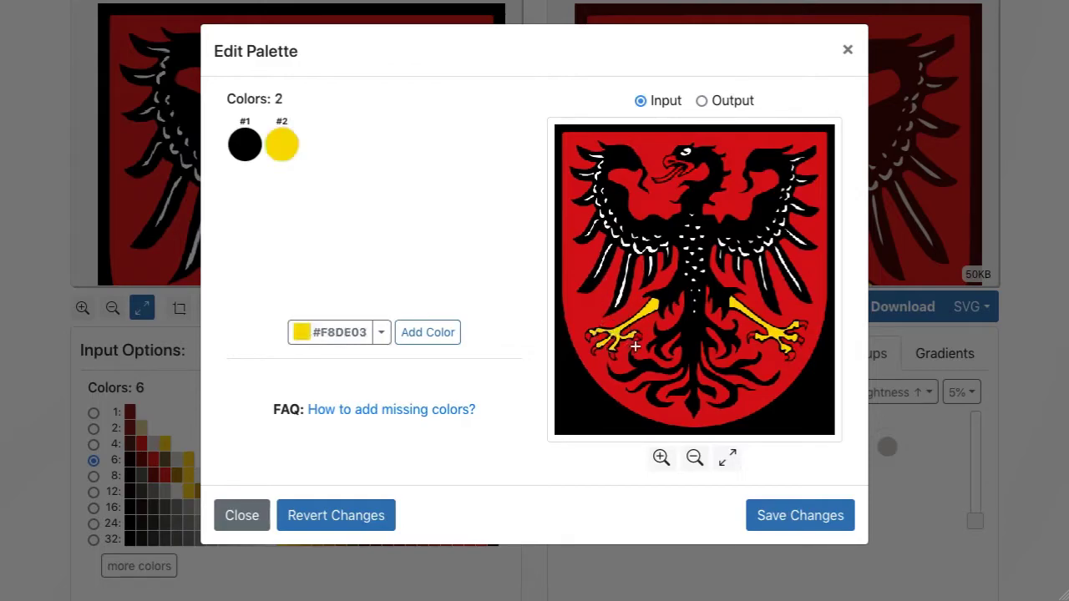
pyautogui.click(574, 313)
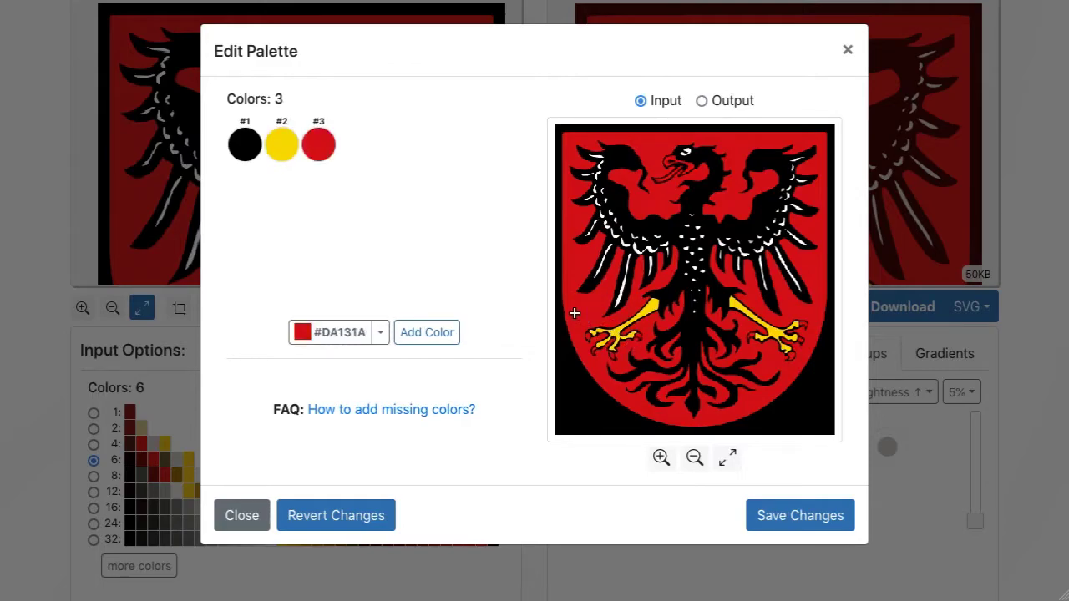
pyautogui.click(661, 458)
pyautogui.click(660, 458)
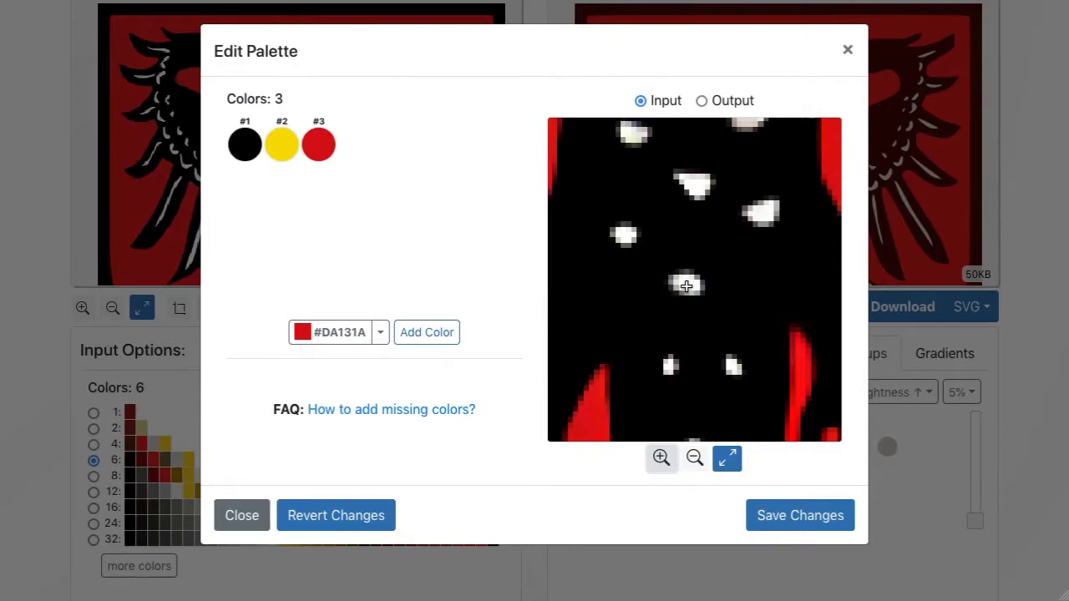
pyautogui.click(686, 286)
pyautogui.click(693, 461)
pyautogui.click(693, 461)
pyautogui.click(692, 461)
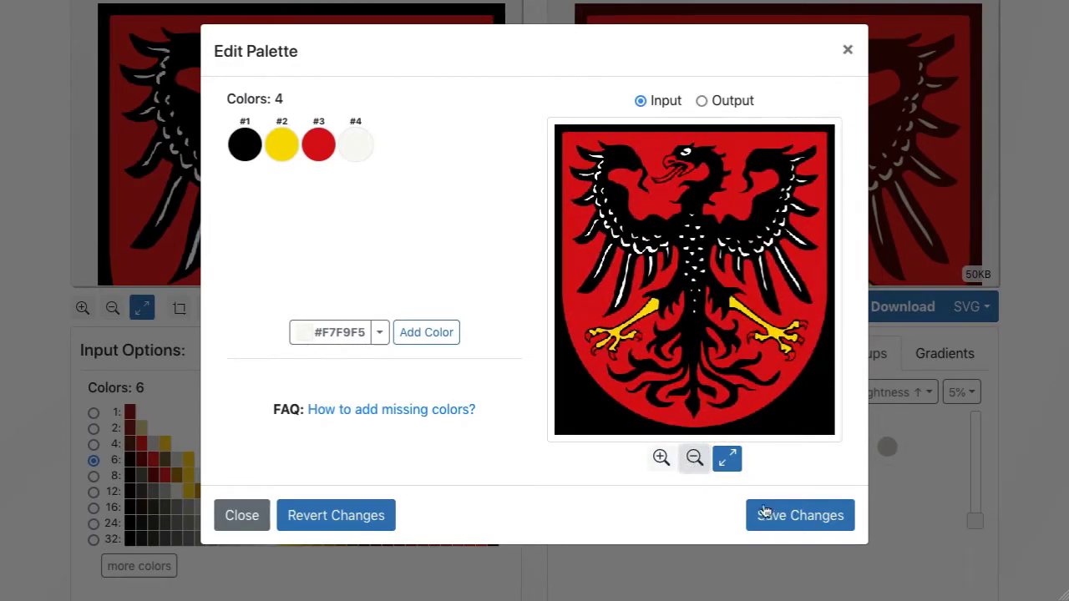
# Save the 4-colour palette and view the whole re-traced eagle shield
pyautogui.click(775, 524)
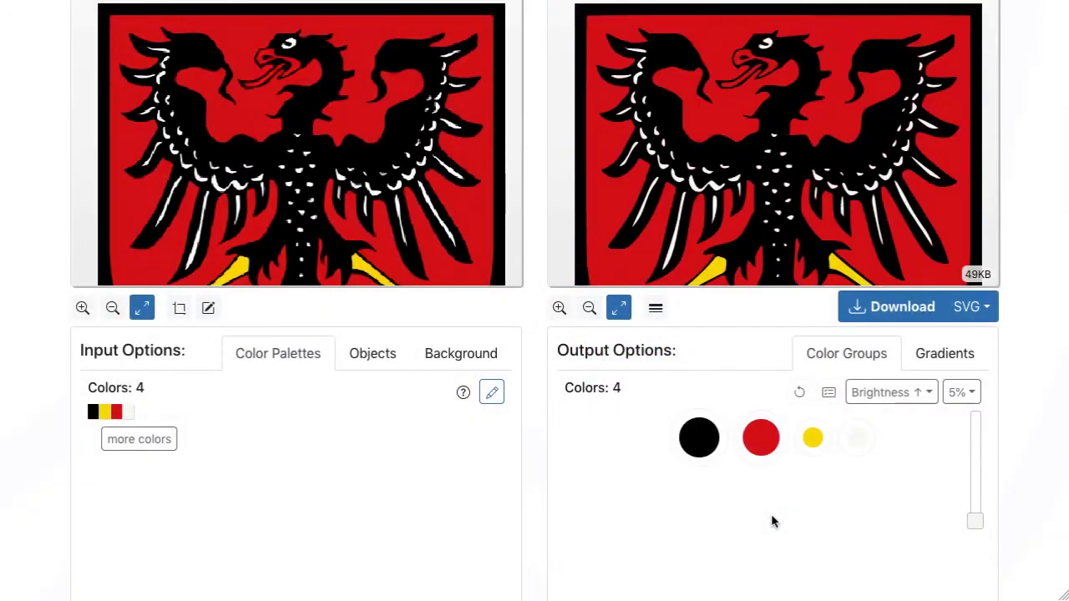
pyautogui.click(590, 311)
pyautogui.moveTo(740, 253); pyautogui.dragTo(744, 208)
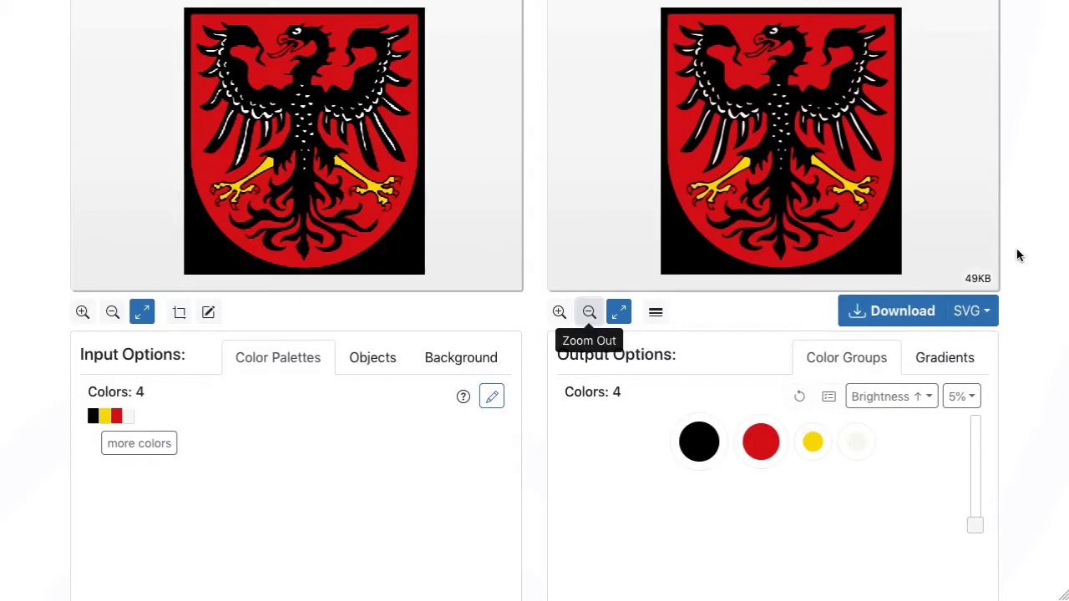
pyautogui.scroll(5, 1016, 251)
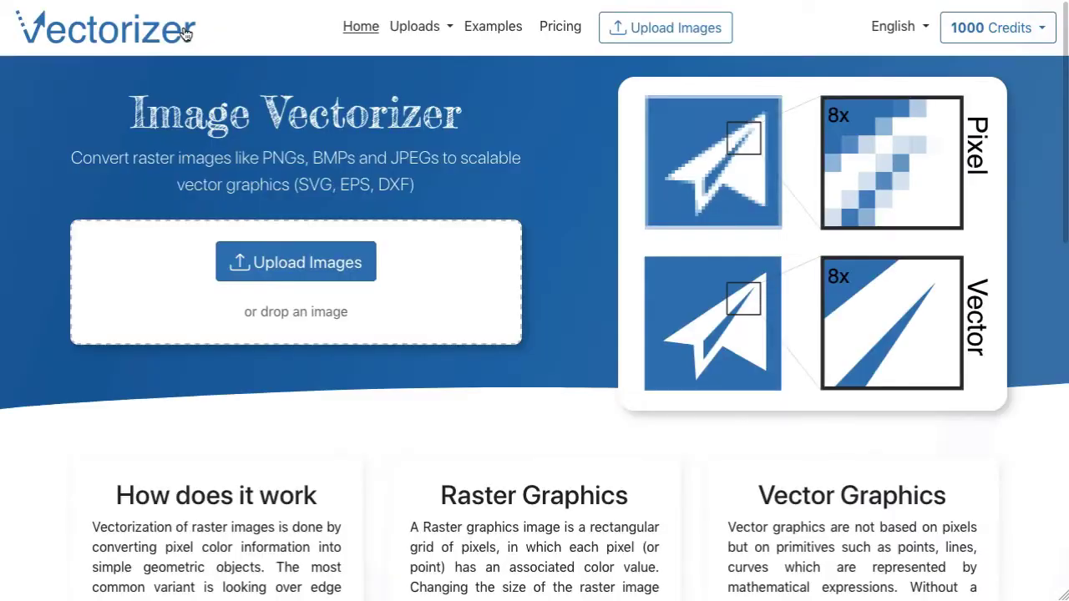
# Upload the Lincoln portrait and vectorize it in Sketch mode for 32 grayscale colours
pyautogui.click(326, 260)
pyautogui.moveTo(480, 380); pyautogui.dragTo(525, 203)
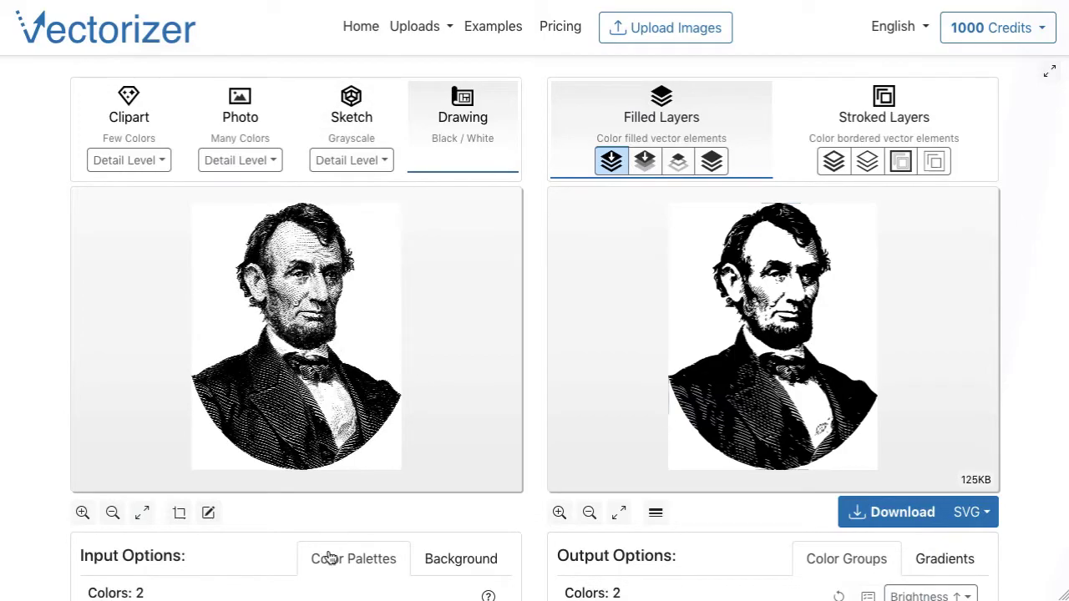
pyautogui.click(83, 513)
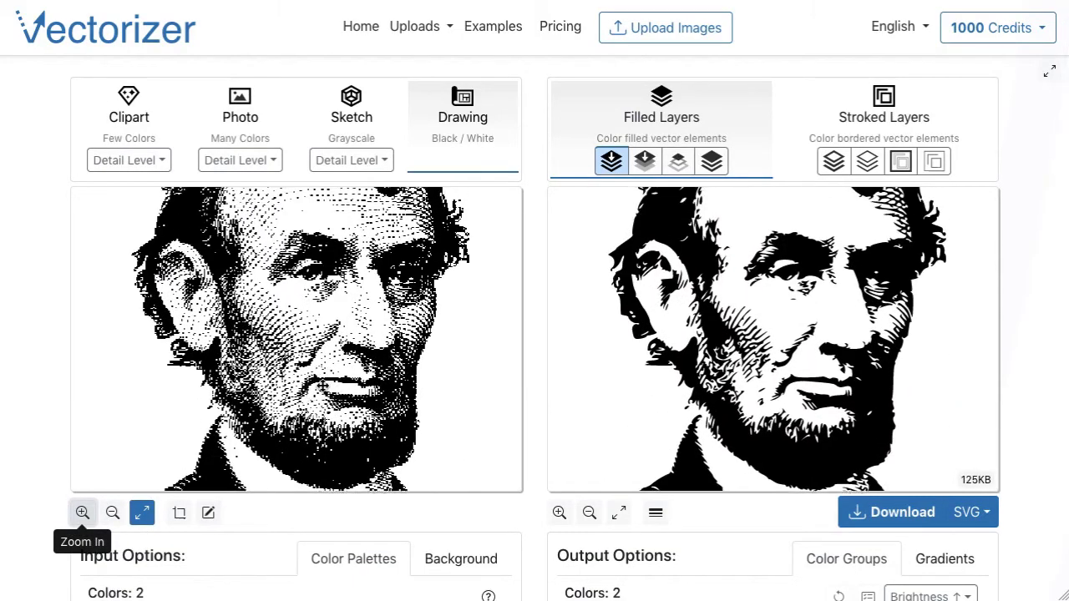
pyautogui.moveTo(785, 349); pyautogui.dragTo(761, 357)
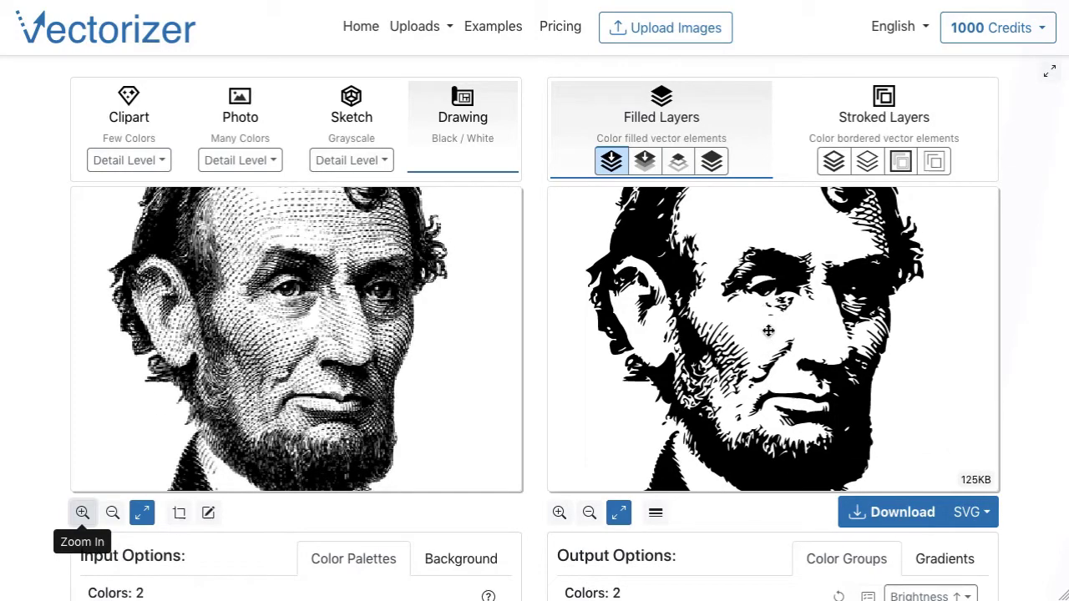
pyautogui.click(351, 107)
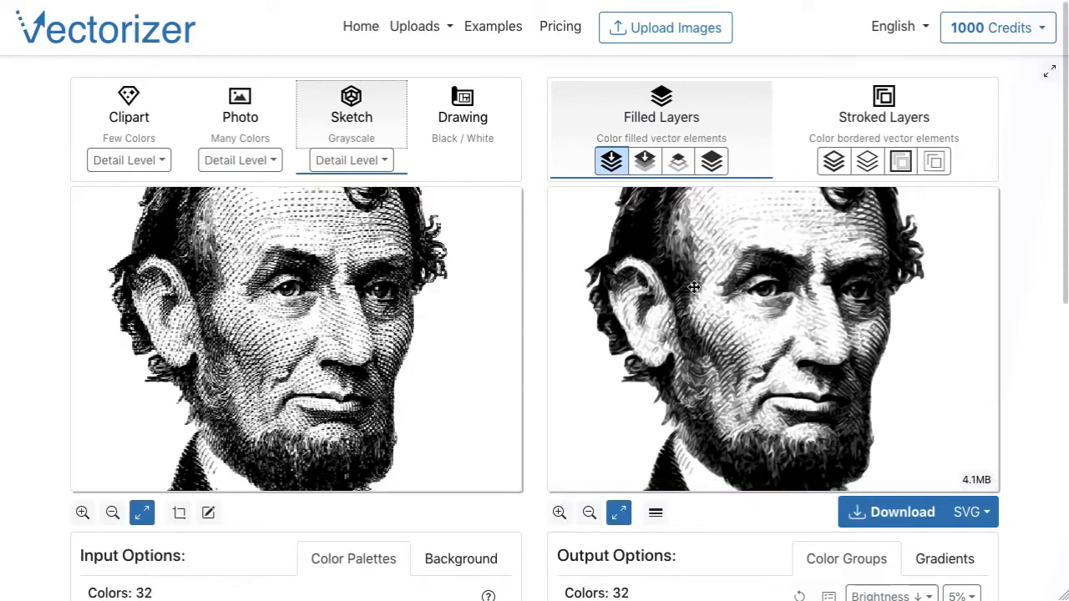
pyautogui.moveTo(576, 436); pyautogui.dragTo(597, 481)
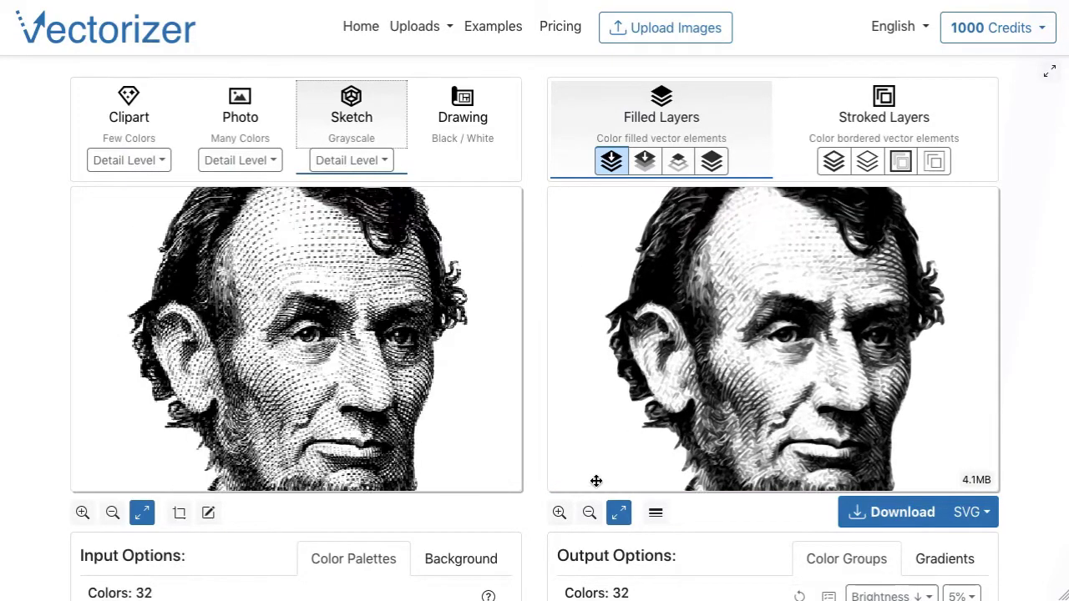
pyautogui.click(560, 512)
pyautogui.moveTo(750, 400); pyautogui.dragTo(731, 219)
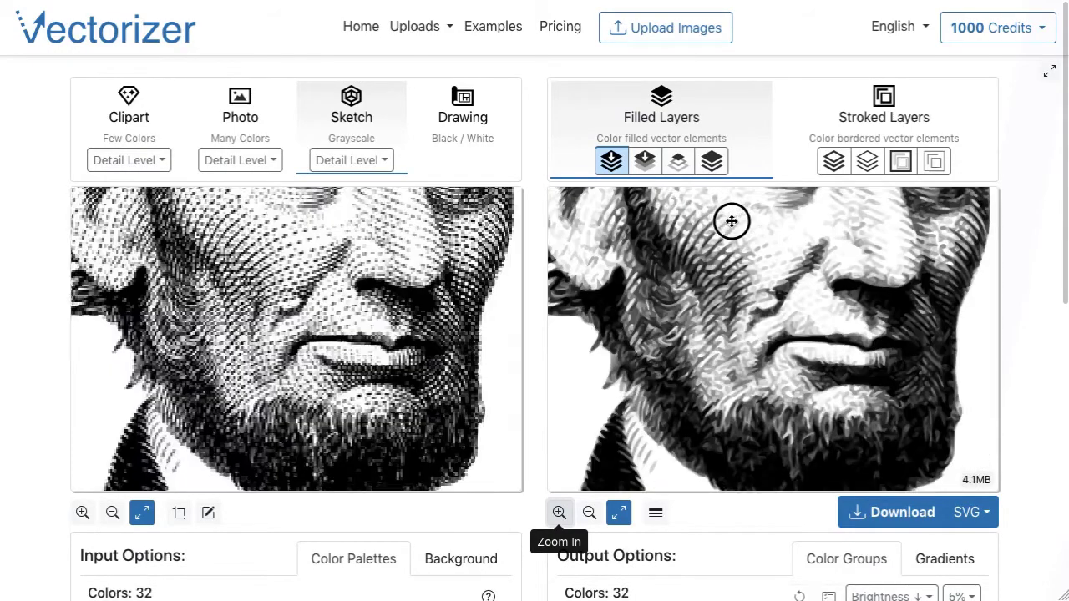
pyautogui.click(588, 514)
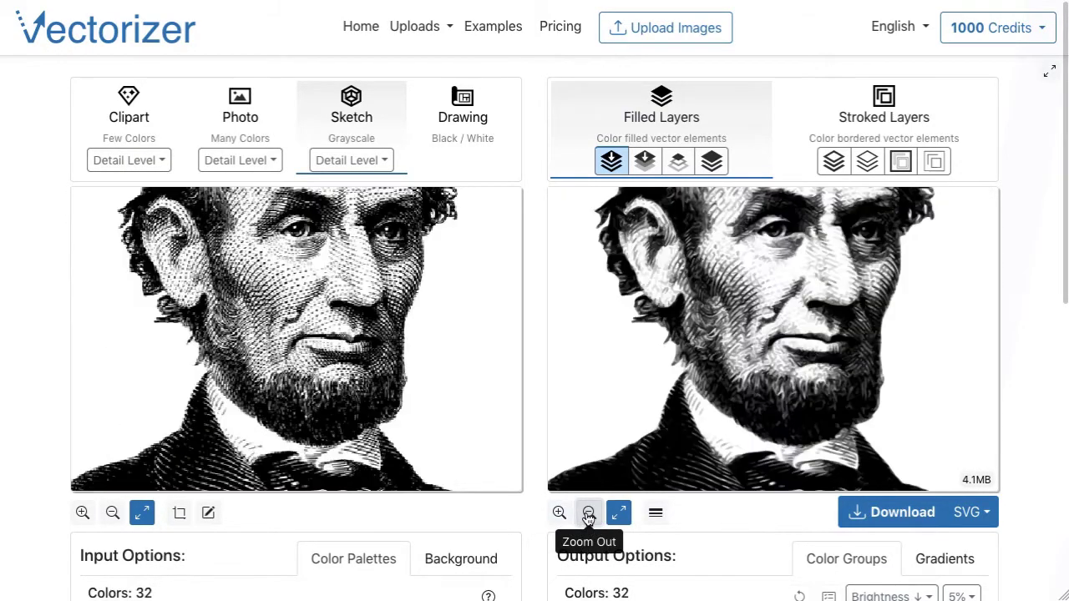
pyautogui.click(588, 514)
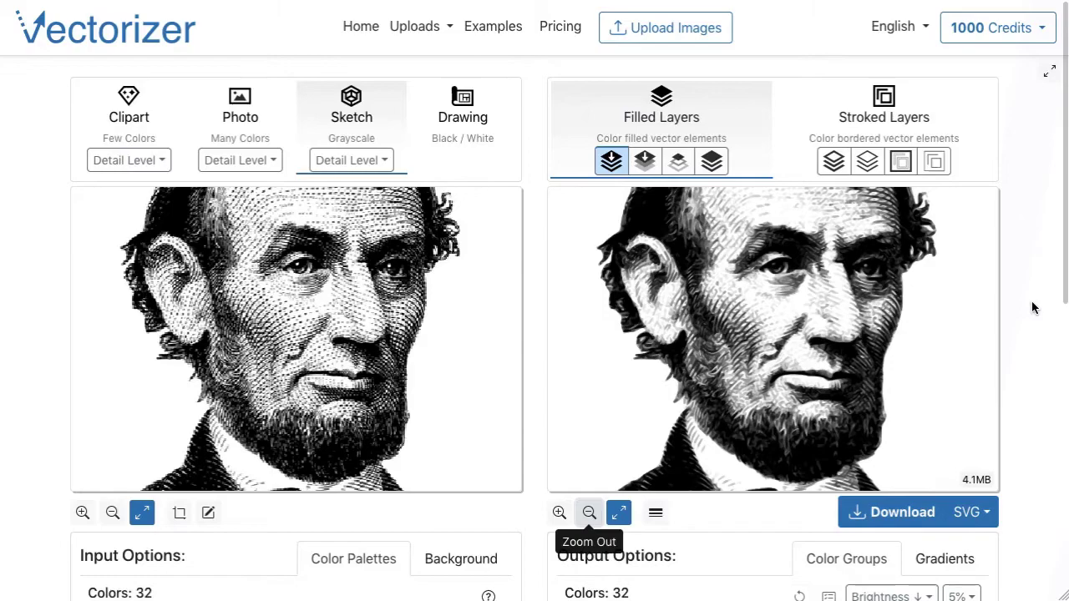
pyautogui.scroll(-2, 1032, 309)
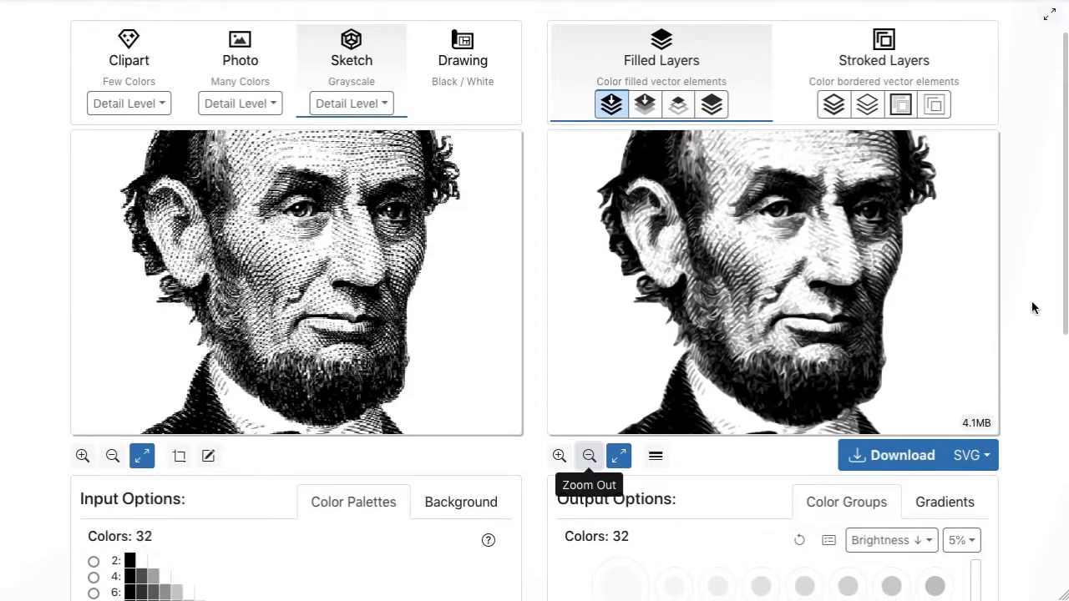
pyautogui.scroll(-5, 1032, 308)
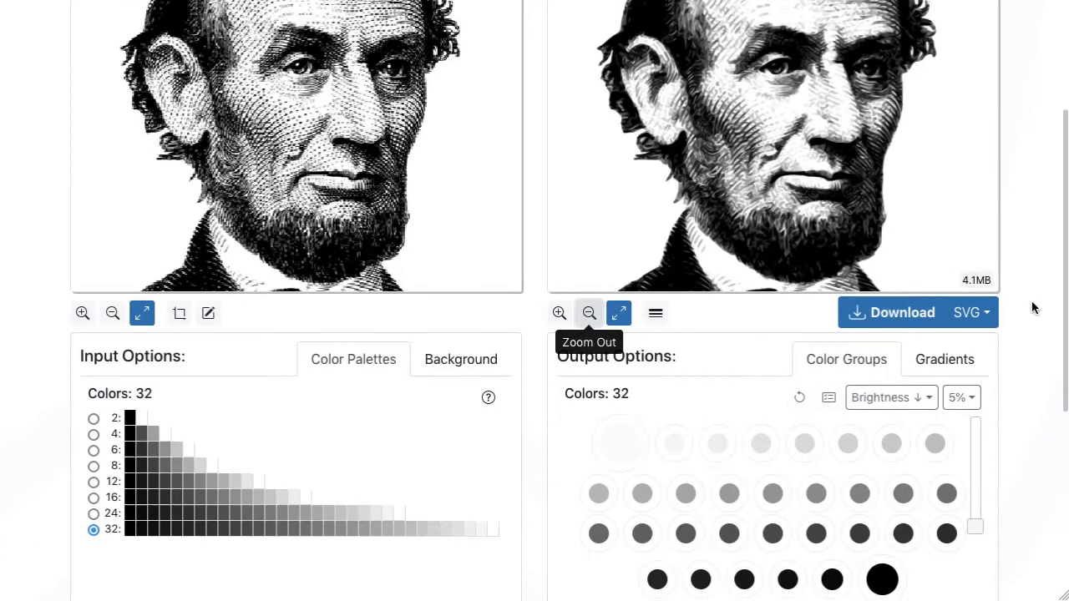
pyautogui.scroll(-4, 1033, 308)
pyautogui.scroll(10, 1033, 308)
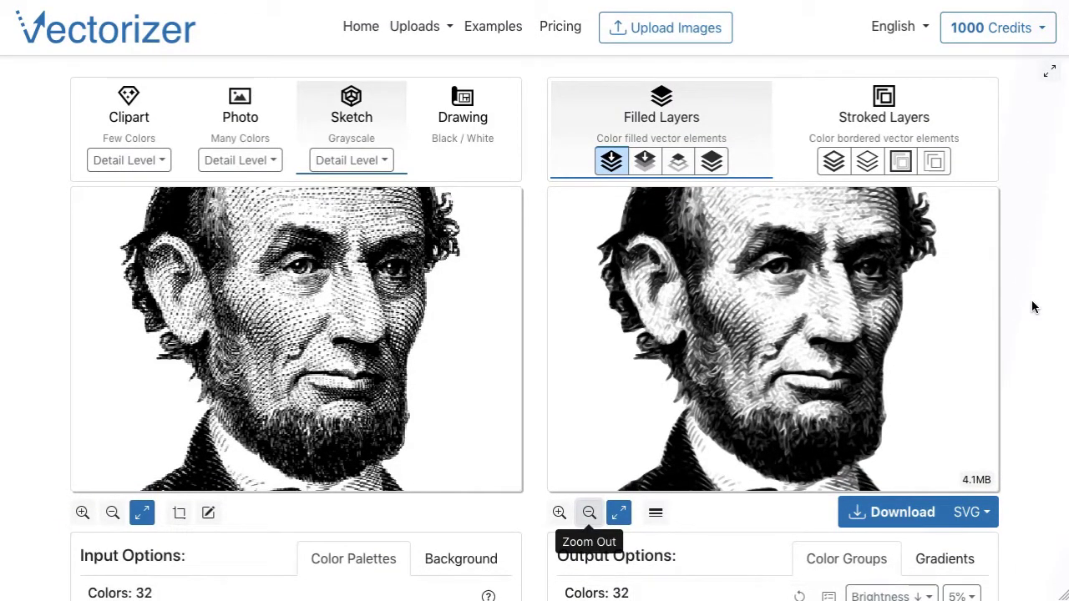
pyautogui.click(163, 34)
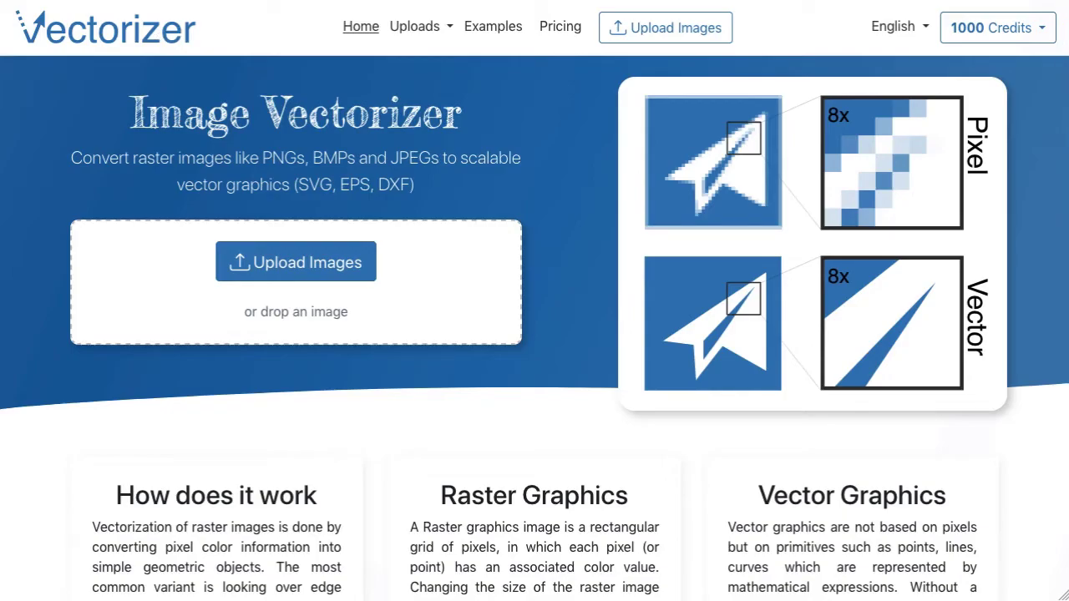
# Upload the steampunk rocket image and inspect its 26-colour Clipart result up close
pyautogui.moveTo(998, 336); pyautogui.dragTo(527, 163)
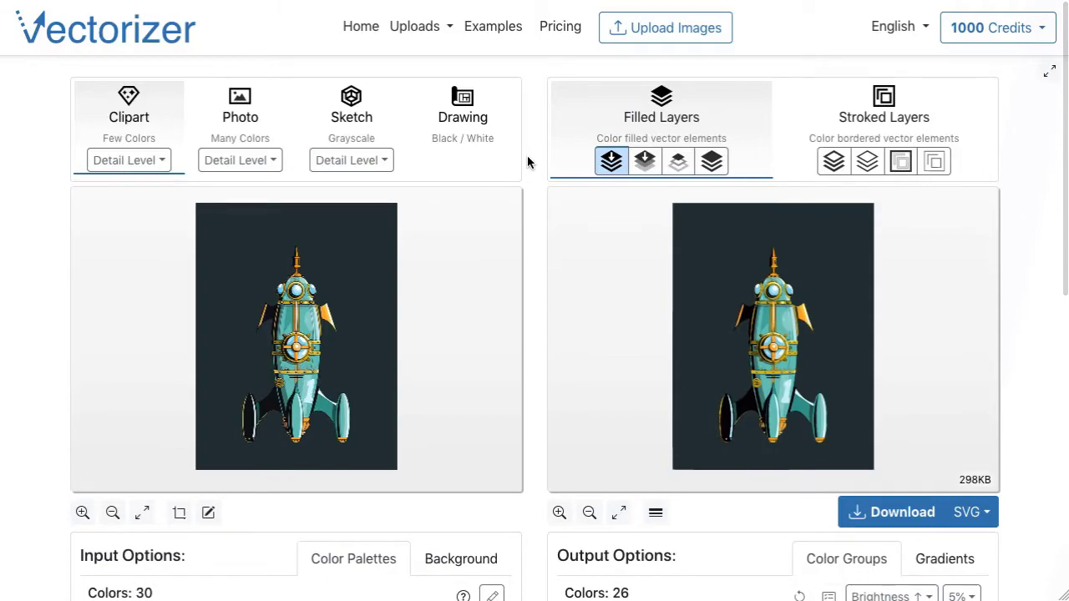
pyautogui.click(83, 514)
pyautogui.click(83, 513)
pyautogui.click(82, 512)
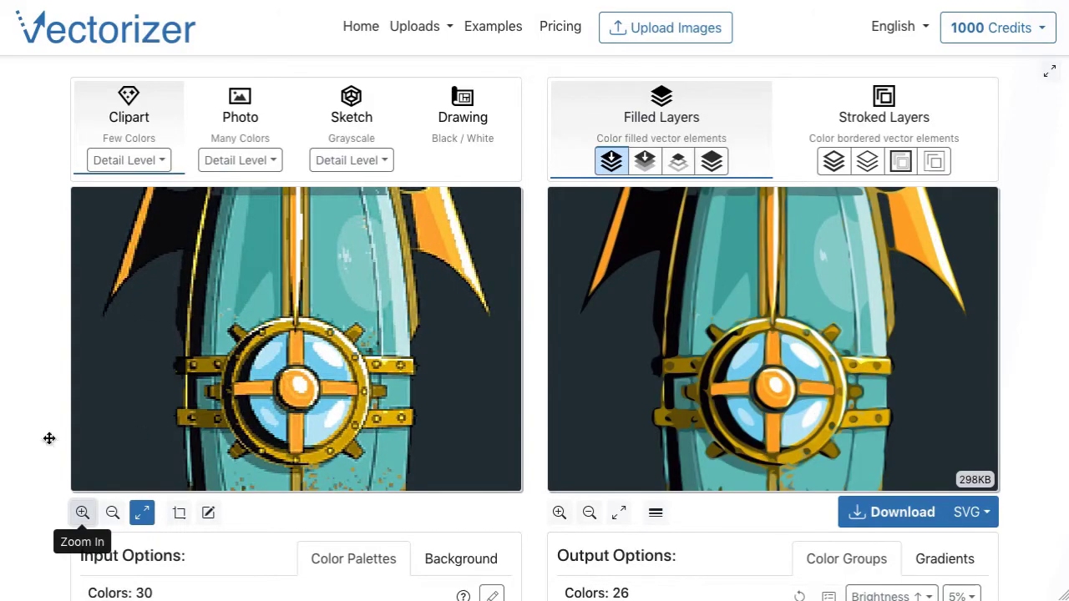
pyautogui.scroll(-3, 42, 370)
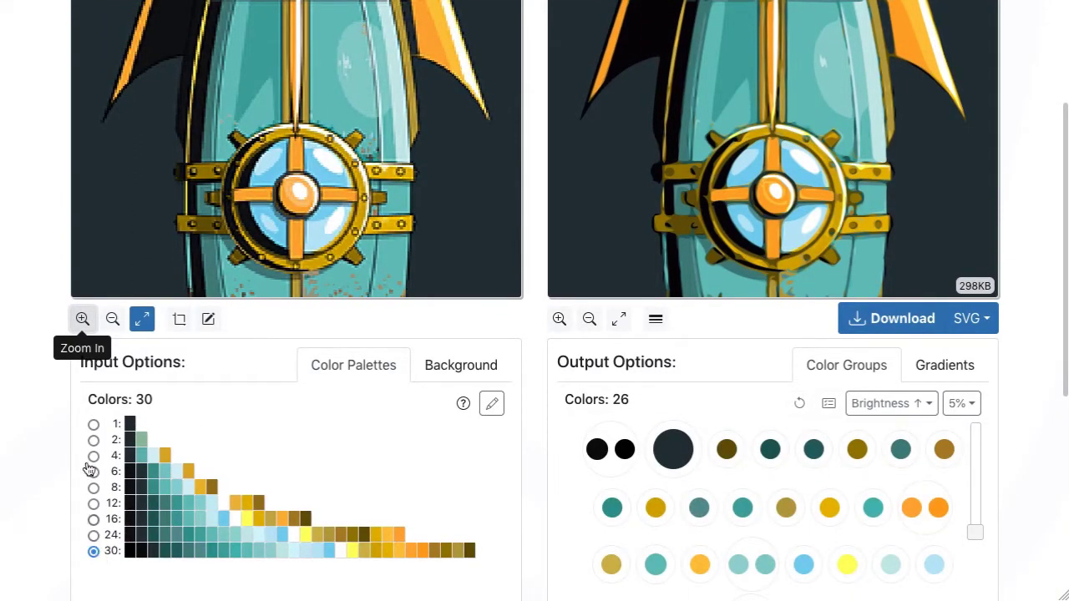
pyautogui.click(112, 320)
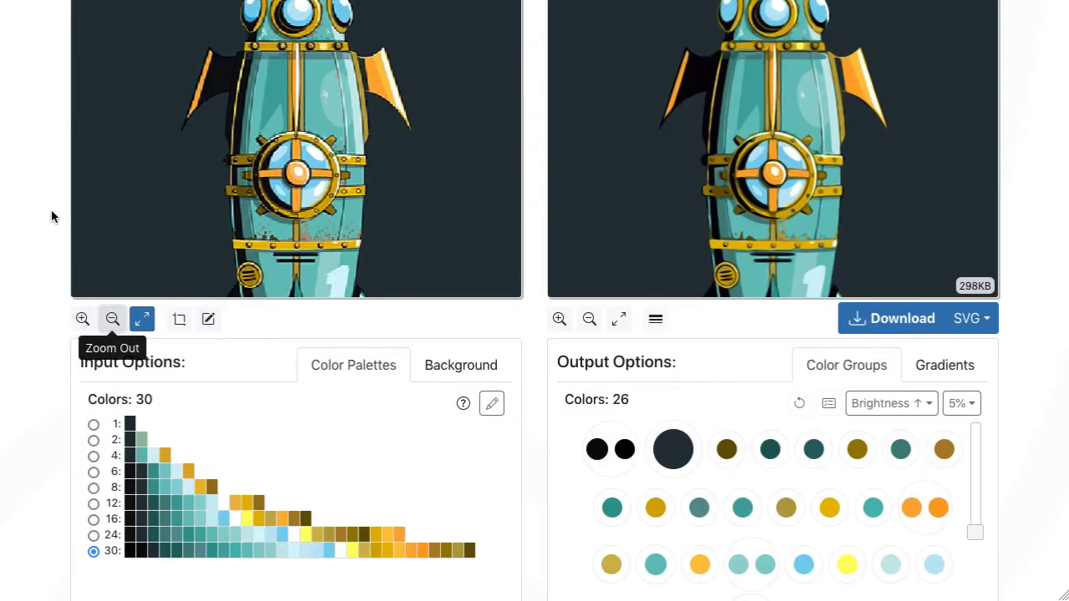
pyautogui.scroll(2, 47, 201)
pyautogui.moveTo(279, 210); pyautogui.dragTo(282, 287)
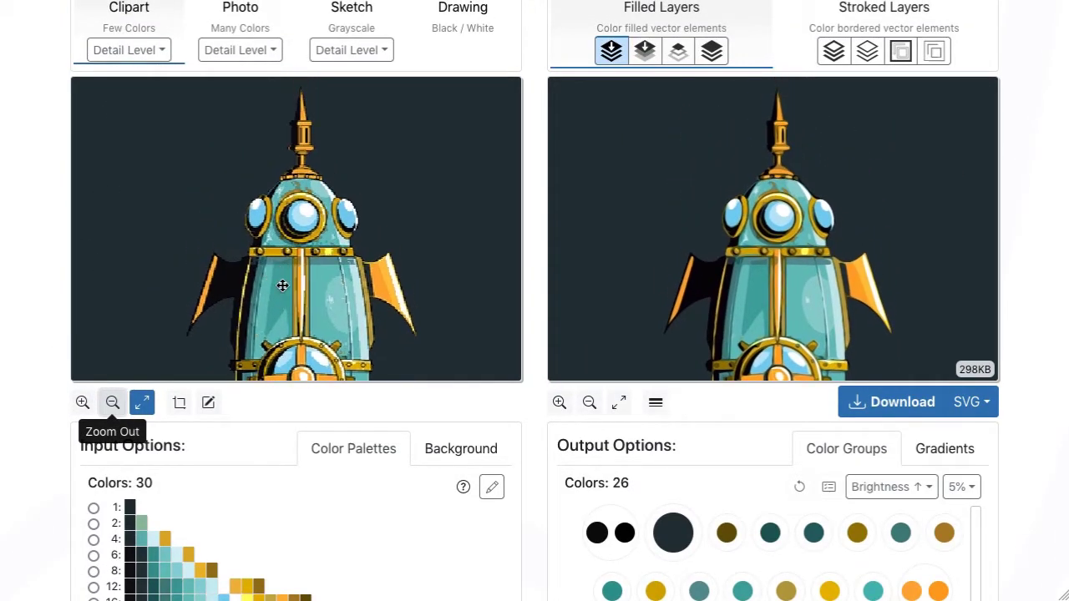
# Crop the rocket to its nose cone and spire, yielding 12 output colours at 26 KB
pyautogui.click(178, 408)
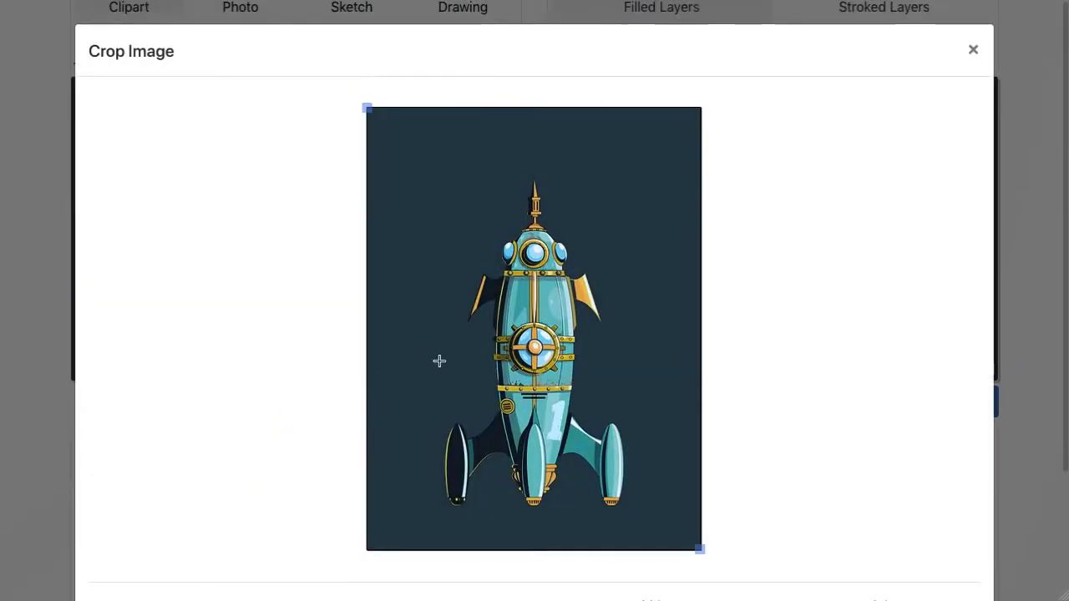
pyautogui.moveTo(483, 167); pyautogui.dragTo(585, 269)
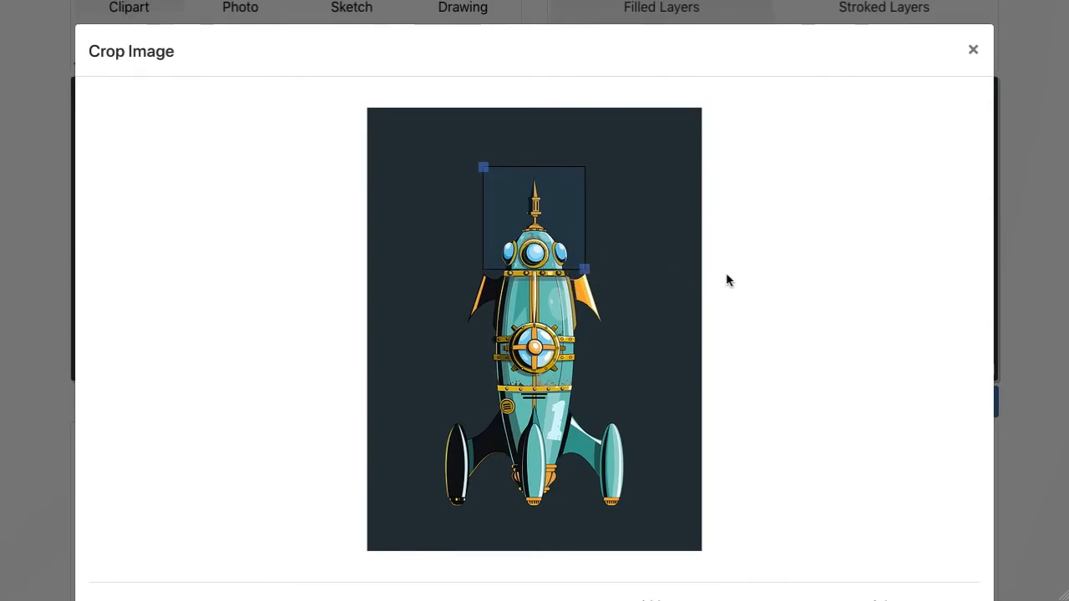
pyautogui.scroll(-3, 726, 272)
pyautogui.click(952, 560)
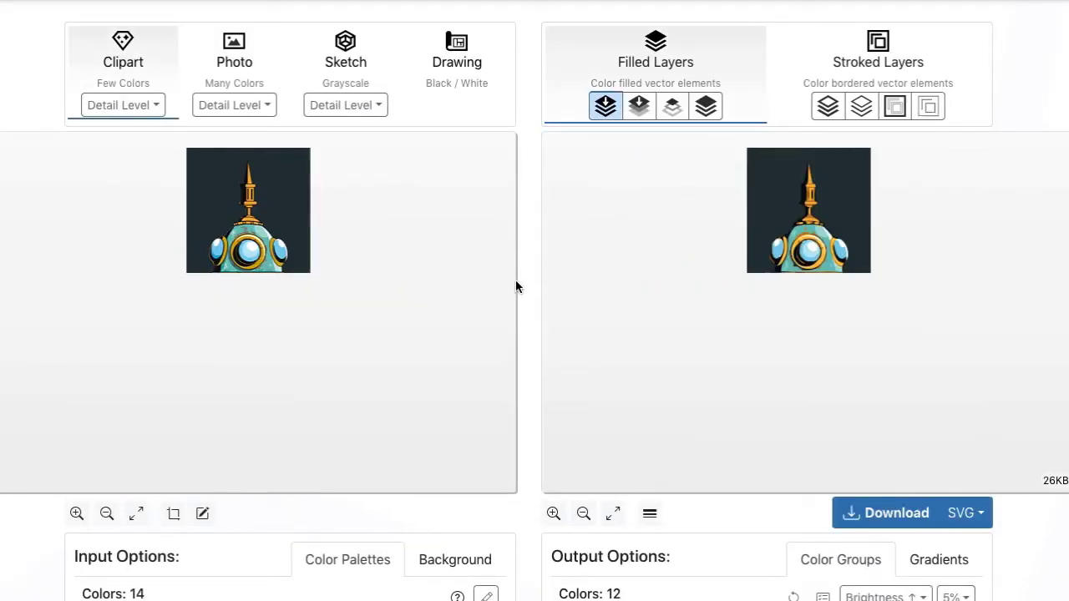
pyautogui.scroll(-2, 526, 284)
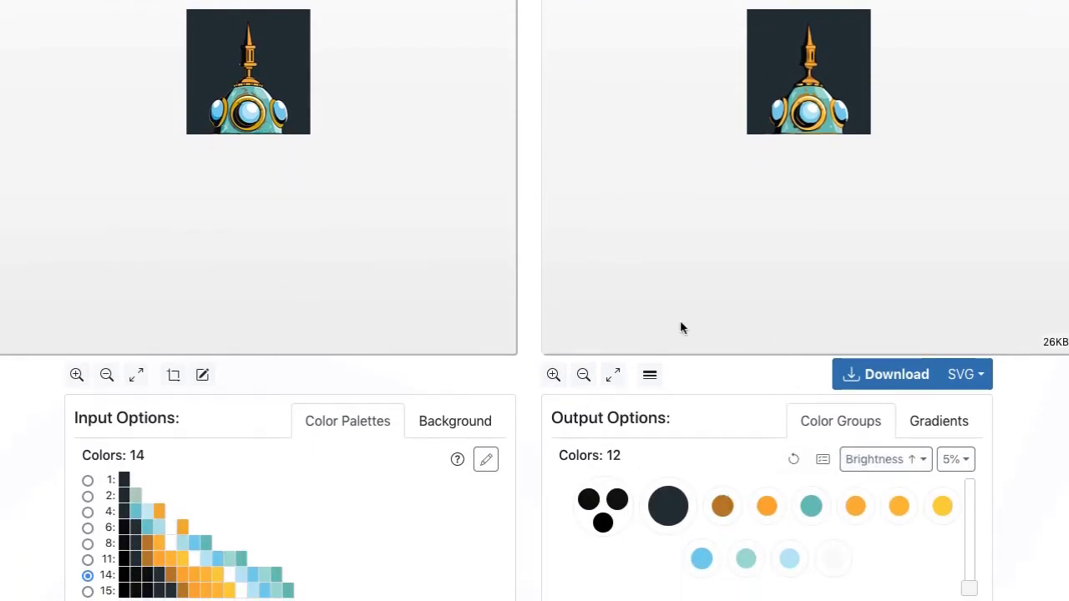
pyautogui.scroll(2, 534, 326)
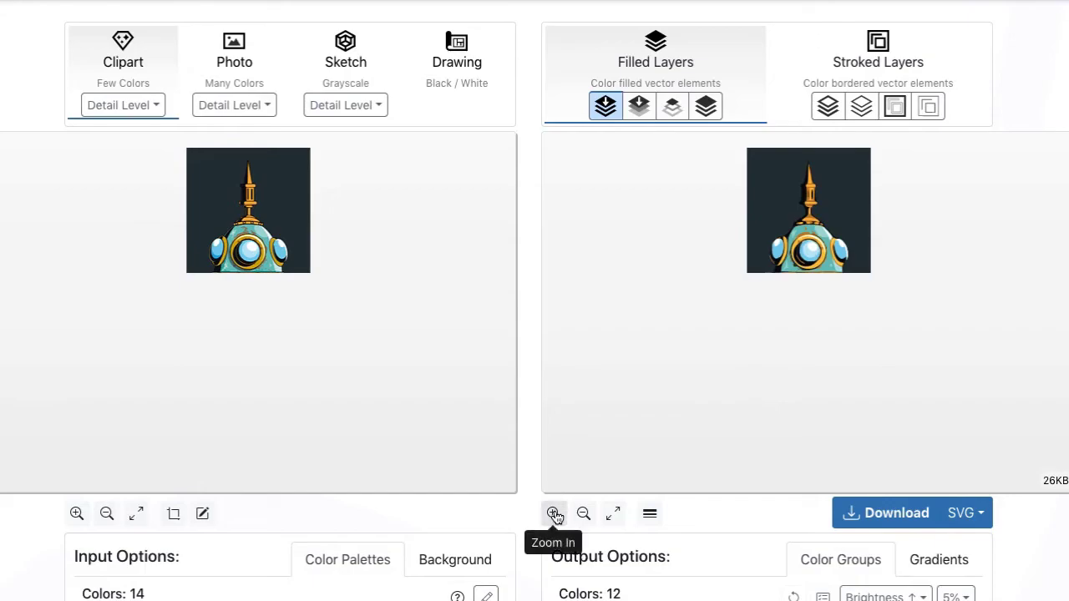
pyautogui.click(553, 514)
pyautogui.click(554, 514)
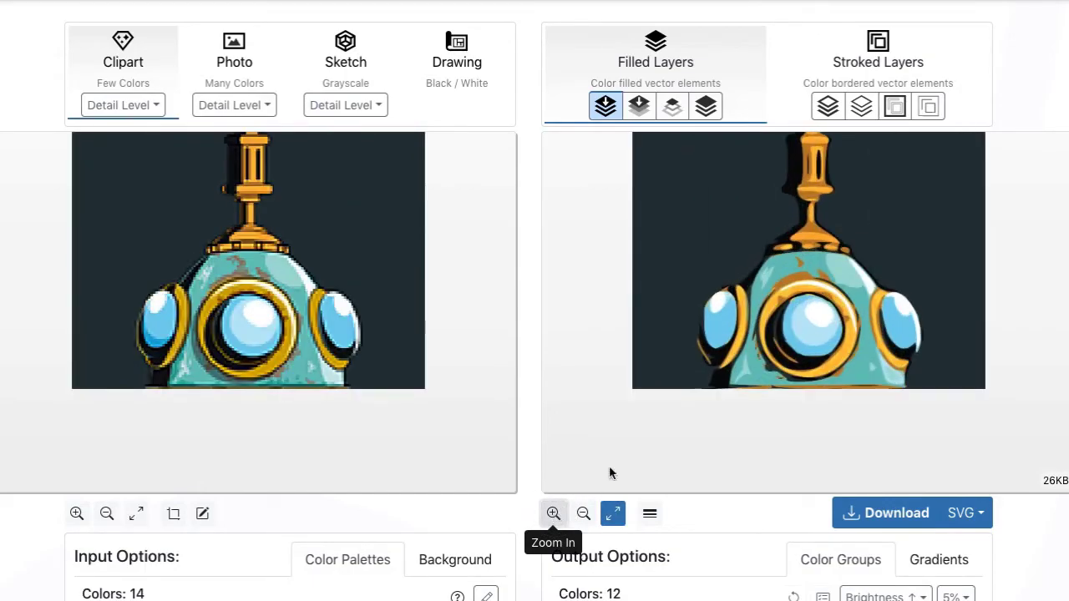
pyautogui.moveTo(767, 244); pyautogui.dragTo(772, 310)
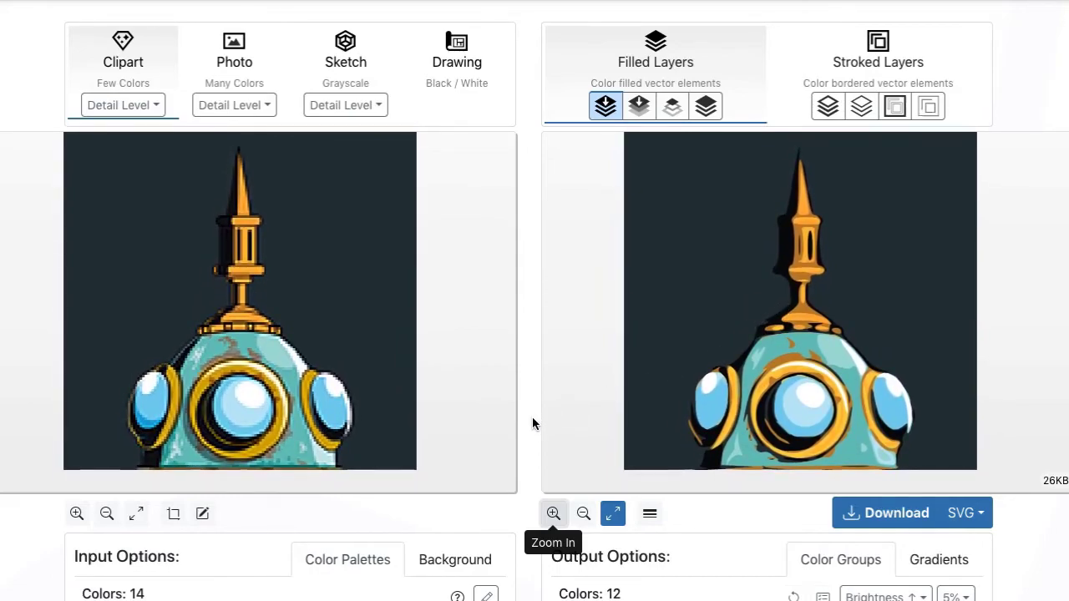
pyautogui.scroll(-1, 534, 426)
pyautogui.scroll(-1, 532, 424)
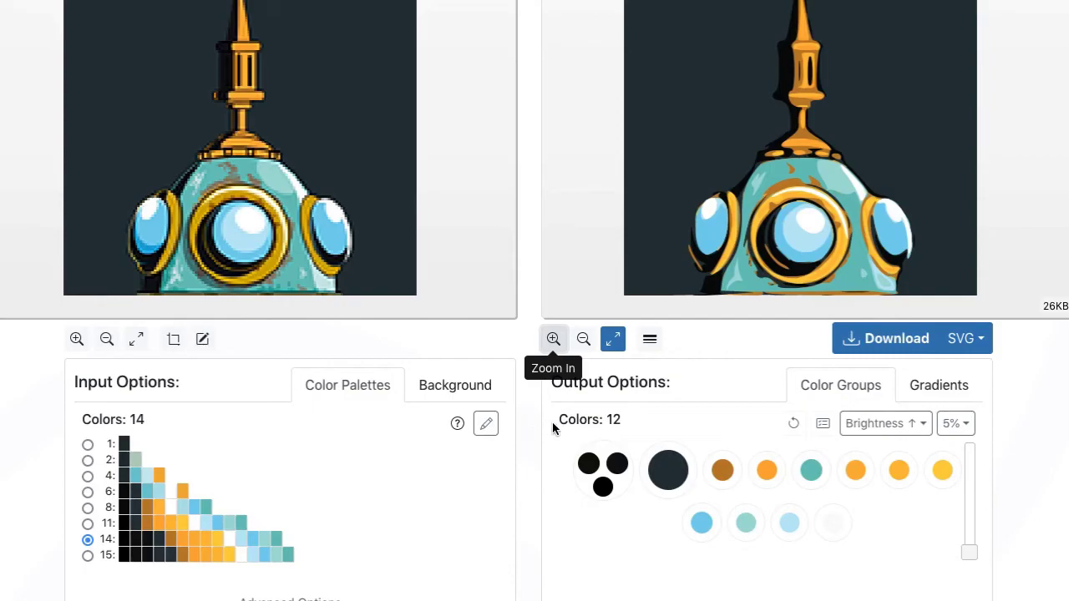